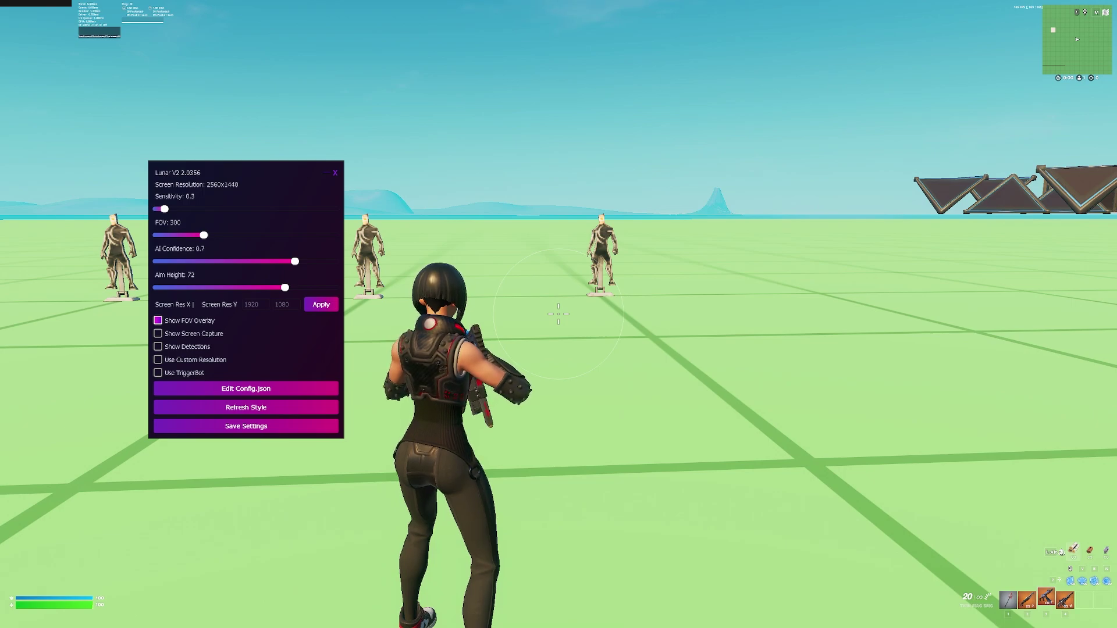
Reposition the Lunar settings overlay, return to the game and test aiming at the training dummy while strafing.
{"action": "left_click_drag", "start_coordinate": [191, 194], "coordinate": [153, 174]}
{"action": "key", "text": "Insert"}
{"action": "left_click", "coordinate": [652, 257]}
{"action": "right_click", "coordinate": [558, 315]}
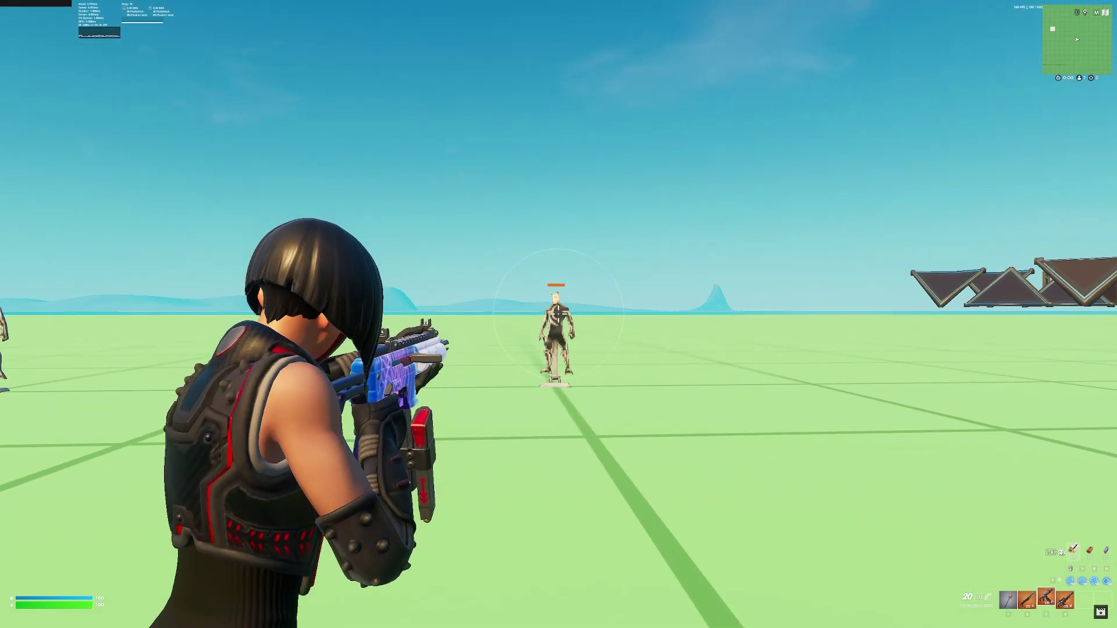
{"action": "key", "text": "a"}
{"action": "key", "text": "d"}
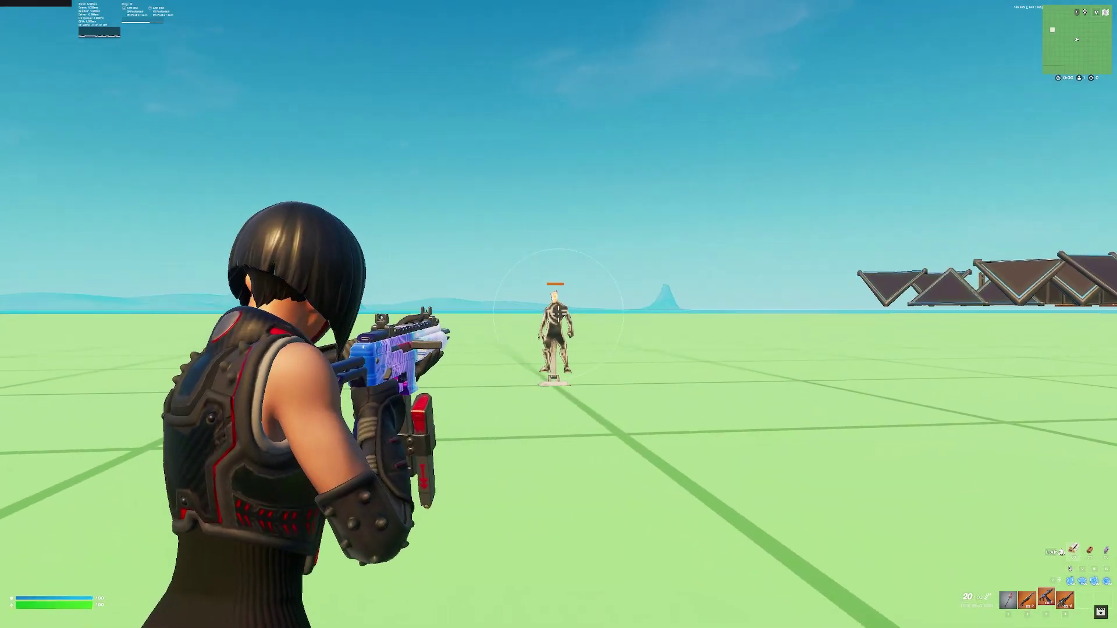
{"action": "key", "text": "a"}
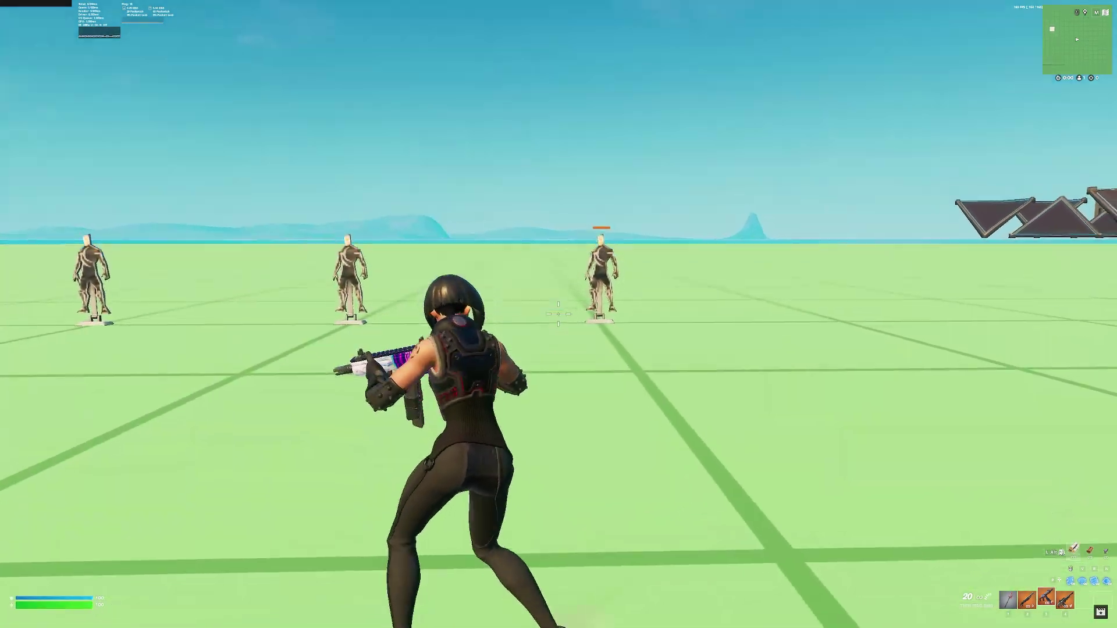
Bring the Lunar settings overlay back up in front of the game.
{"action": "key", "text": "Escape"}
{"action": "left_click", "coordinate": [764, 464]}
{"action": "left_click", "coordinate": [614, 28]}
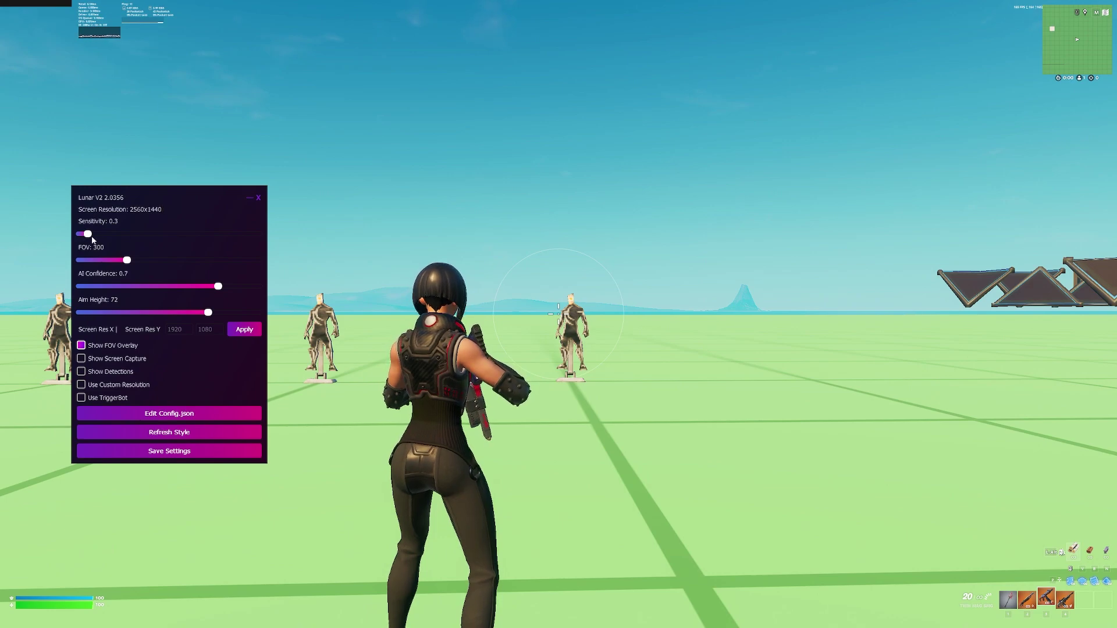
Switch back to the game and aim down sights repeatedly at the nearest training dummy.
{"action": "key", "text": "alt+Tab"}
{"action": "key", "text": "d"}
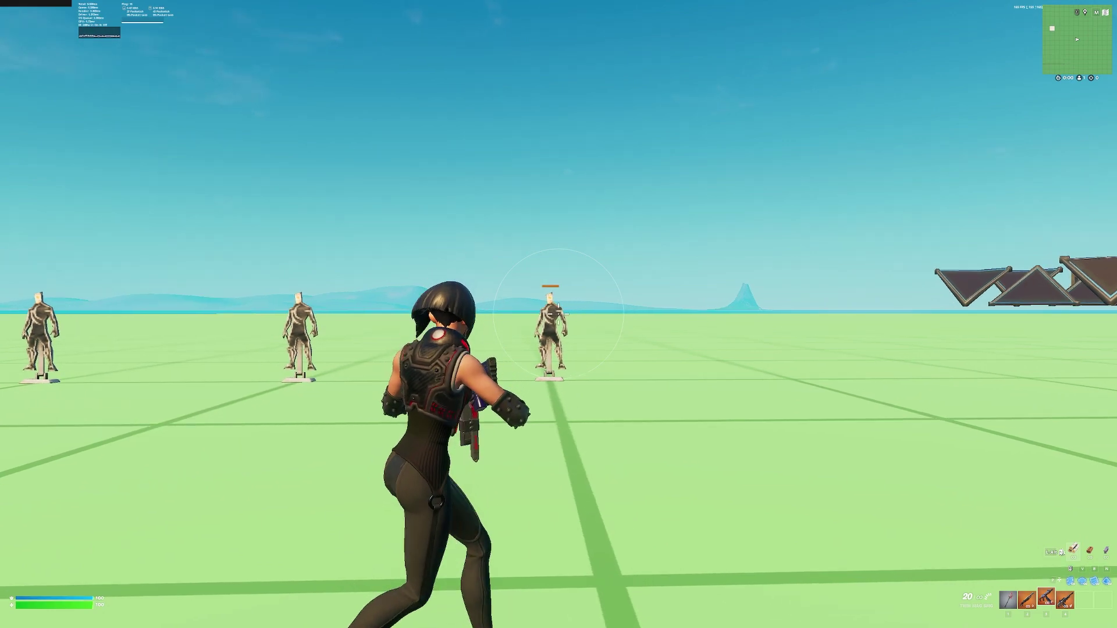
{"action": "right_click", "coordinate": [559, 314]}
{"action": "right_click", "coordinate": [559, 314]}
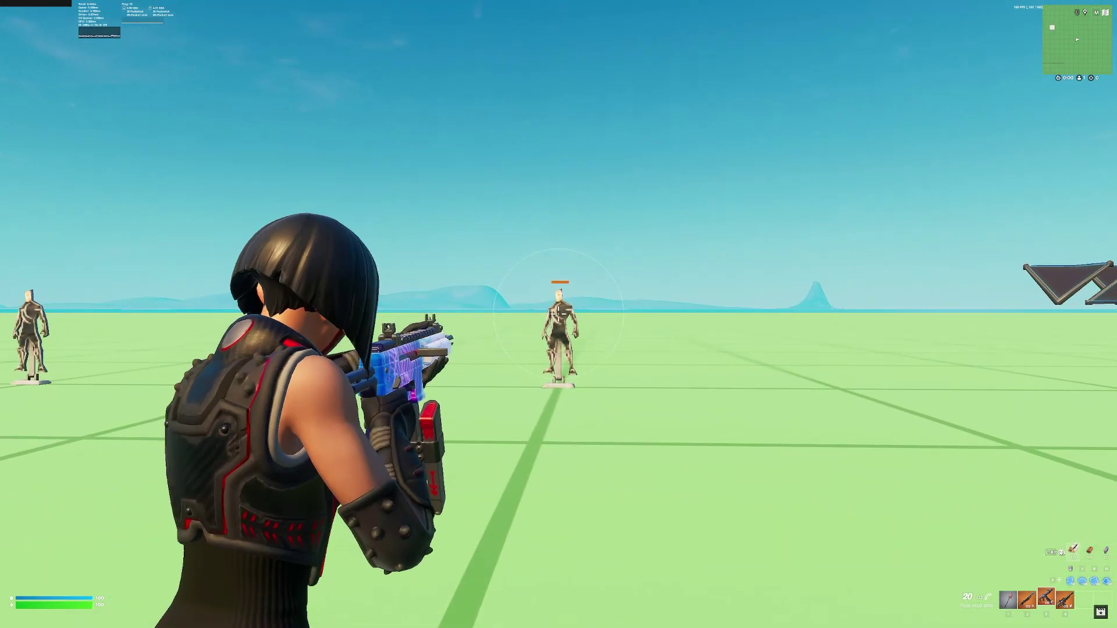
{"action": "right_click", "coordinate": [559, 314]}
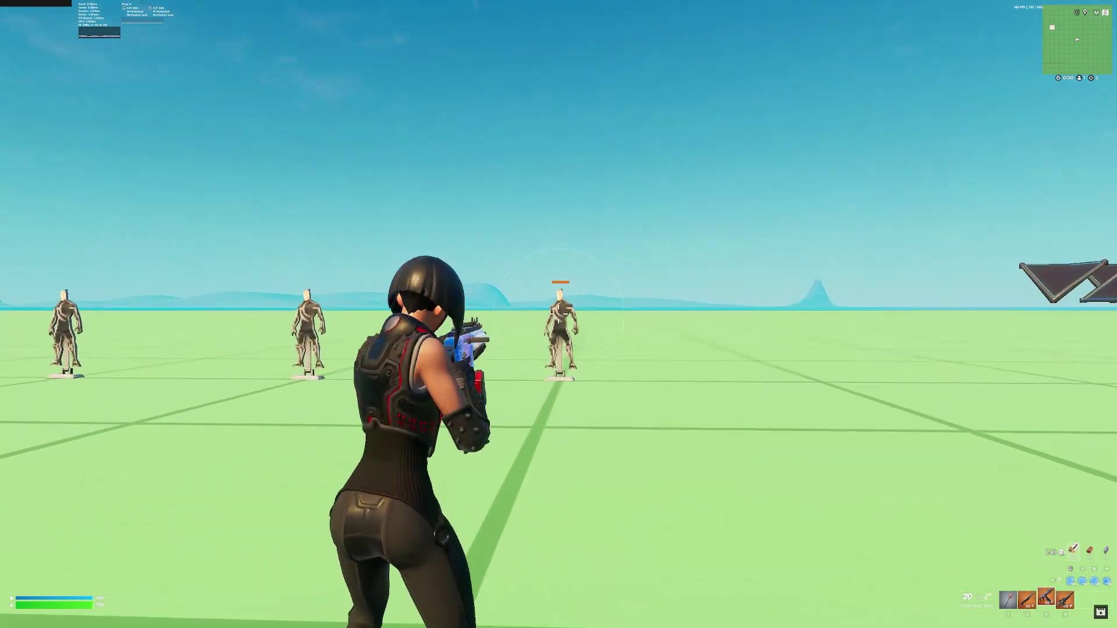
Set the overlay's sensitivity to 0.757 and test the aim on the training dummy in the game.
{"action": "key", "text": "super"}
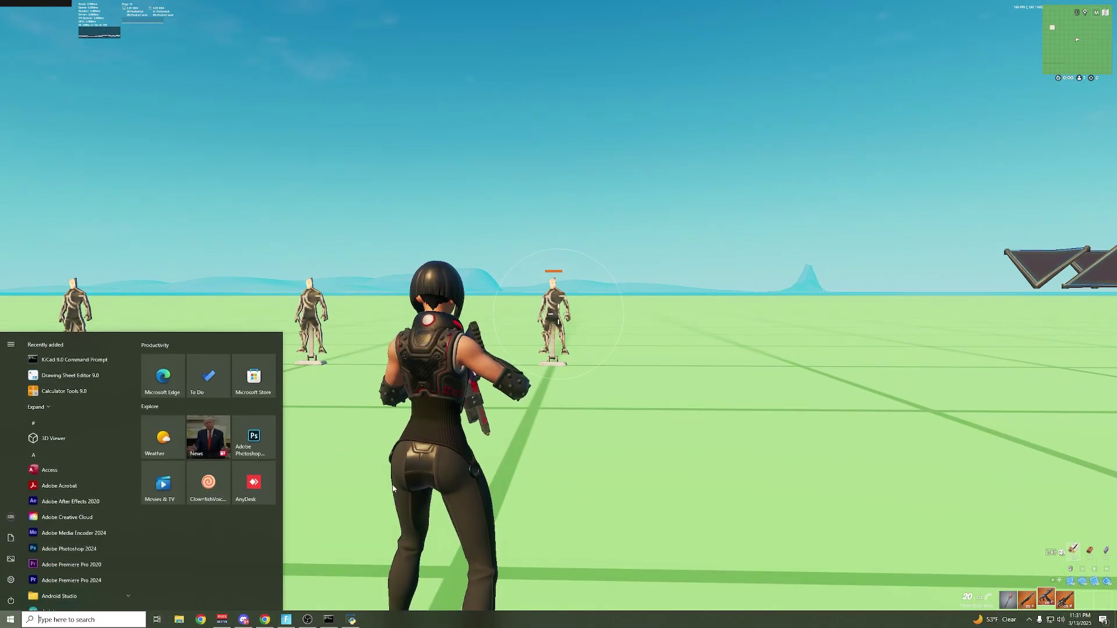
{"action": "left_click", "coordinate": [327, 620]}
{"action": "left_click_drag", "start_coordinate": [93, 233], "coordinate": [101, 249]}
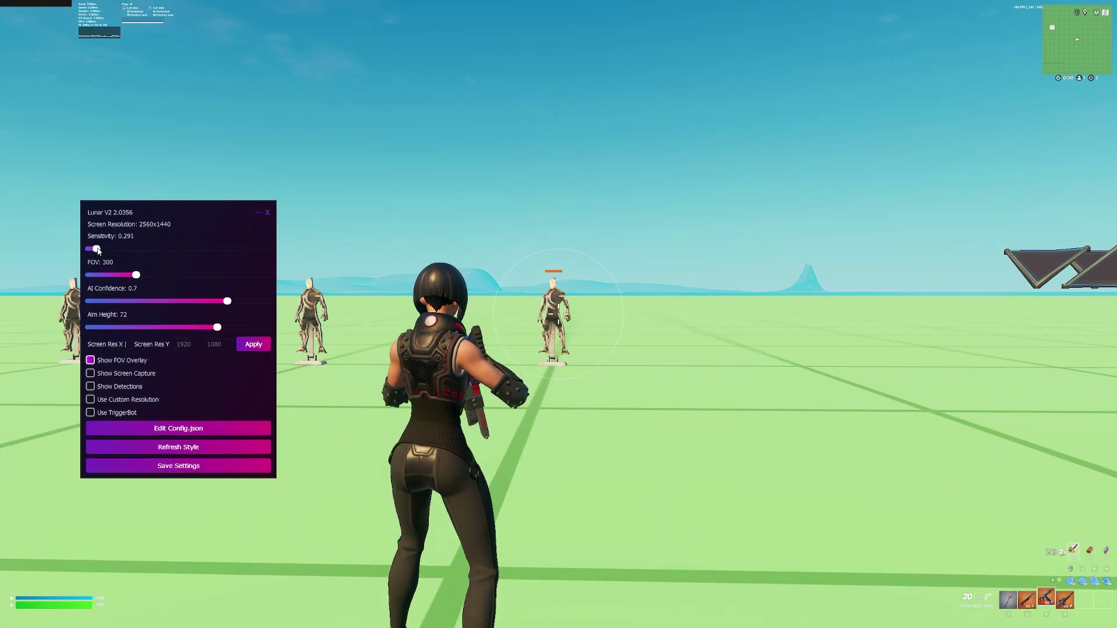
{"action": "left_click", "coordinate": [510, 324]}
{"action": "right_click", "coordinate": [559, 315]}
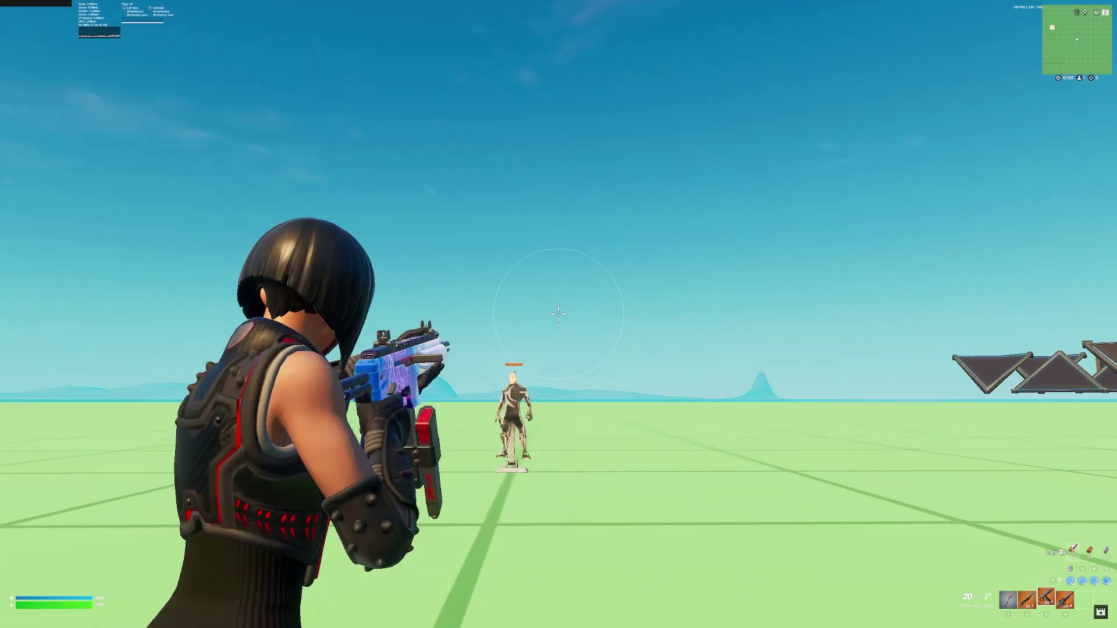
{"action": "key", "text": "w"}
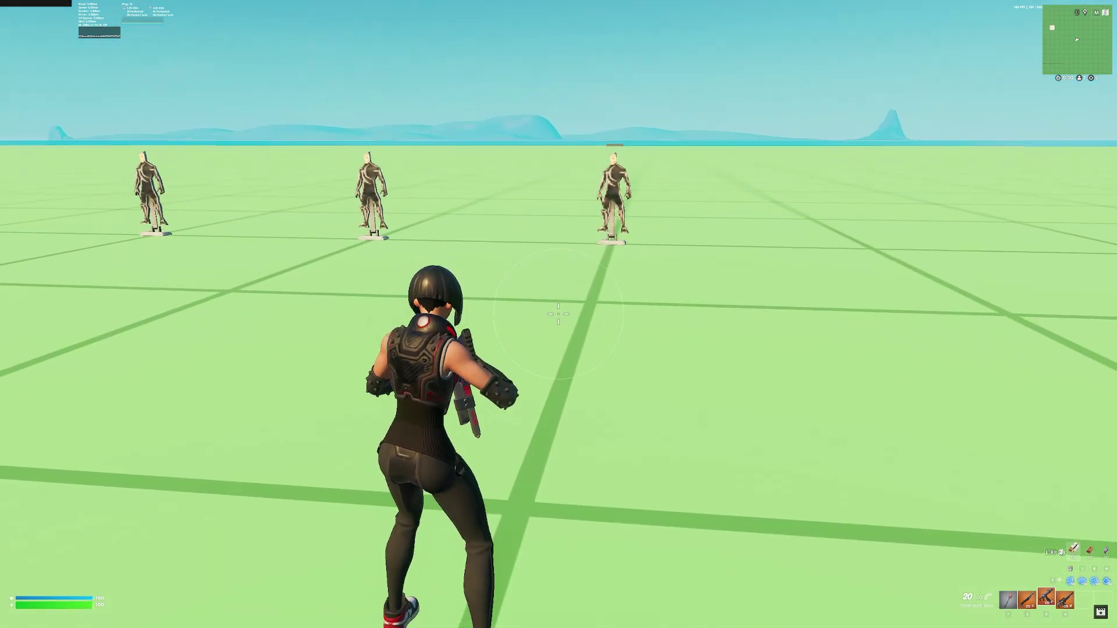
Set the sensitivity in the Lunar overlay to exactly 0.3.
{"action": "key", "text": "super"}
{"action": "left_click", "coordinate": [352, 621]}
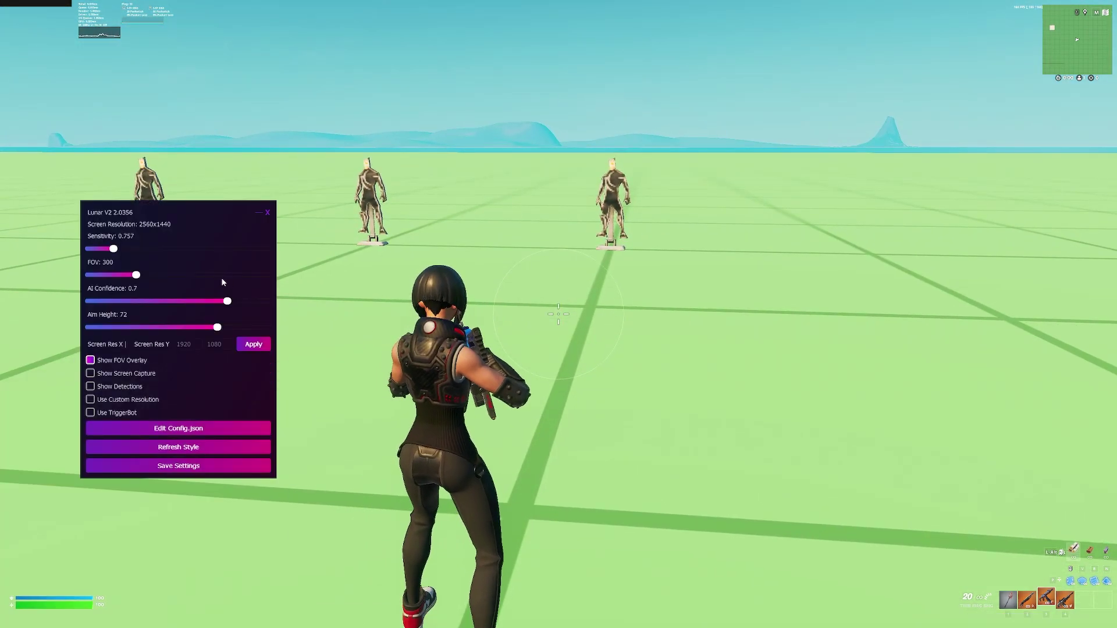
{"action": "left_click_drag", "start_coordinate": [113, 251], "coordinate": [98, 252]}
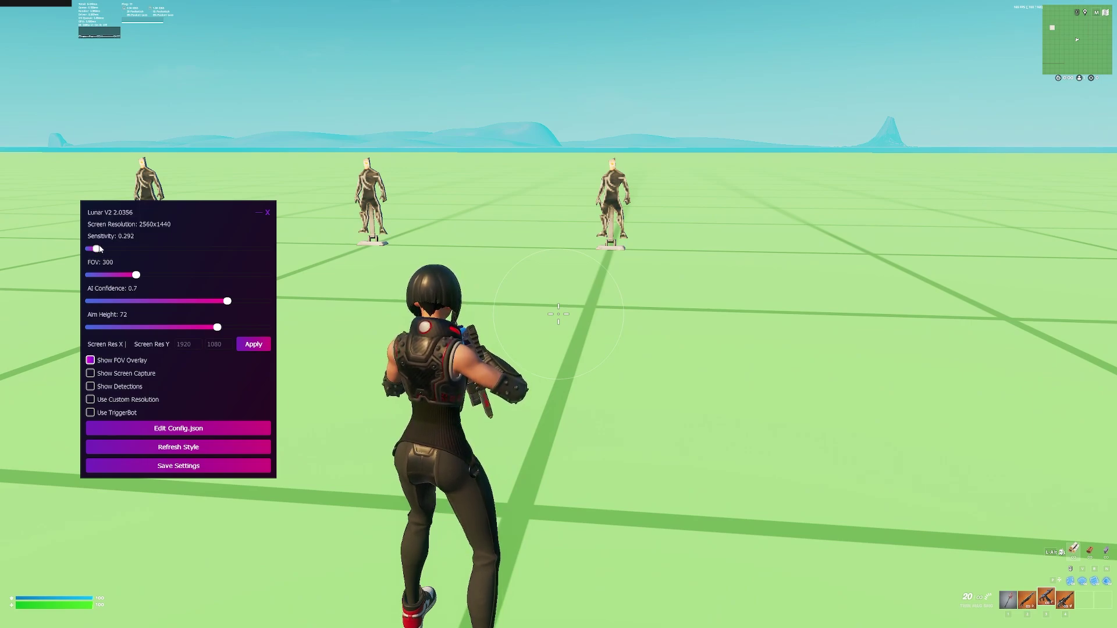
{"action": "key", "text": "Right"}
{"action": "key", "text": "Right"}
{"action": "key", "text": "Right"}
{"action": "key", "text": "Right"}
{"action": "key", "text": "Right"}
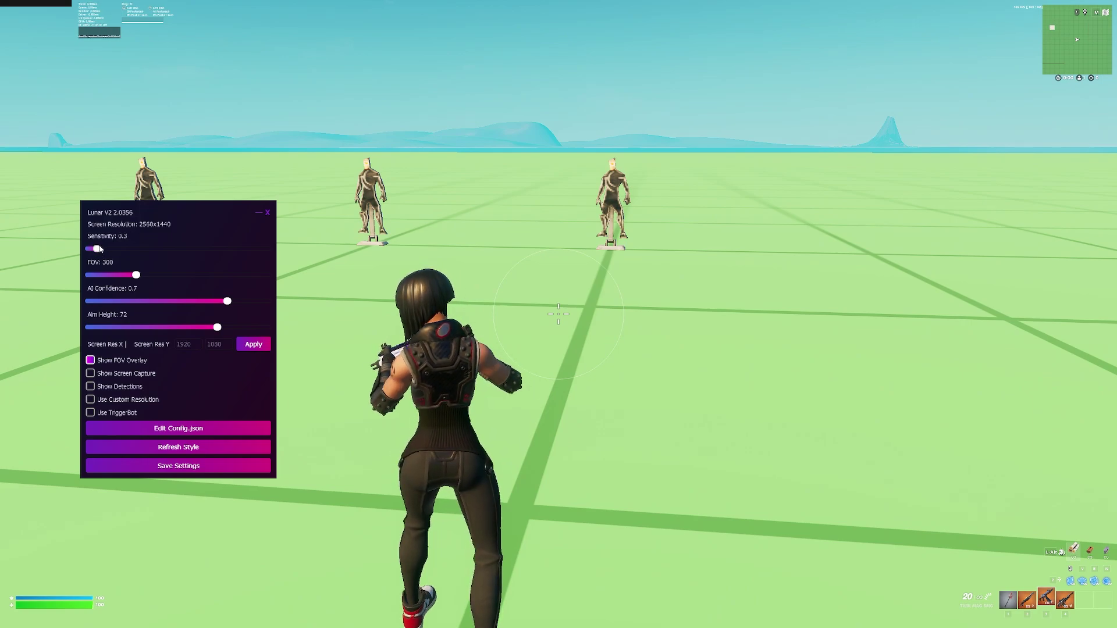
Move the overlay aside, enlarge the FOV circle beyond 300 and test the aim on a dummy.
{"action": "left_click_drag", "start_coordinate": [173, 227], "coordinate": [151, 189]}
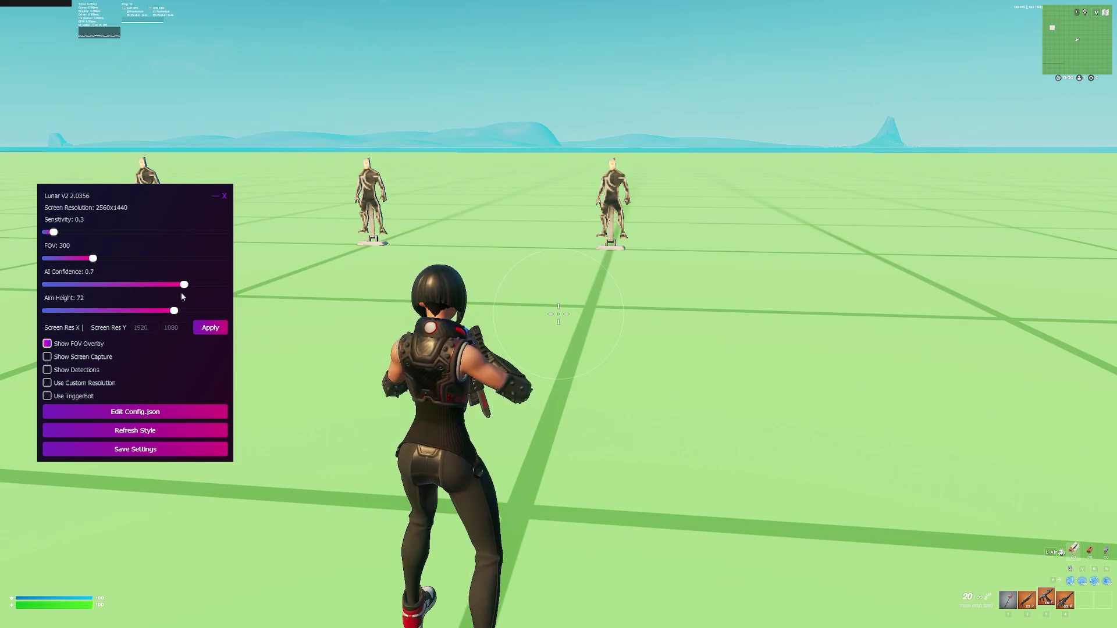
{"action": "left_click_drag", "start_coordinate": [95, 213], "coordinate": [115, 212]}
{"action": "left_click_drag", "start_coordinate": [73, 250], "coordinate": [111, 253]}
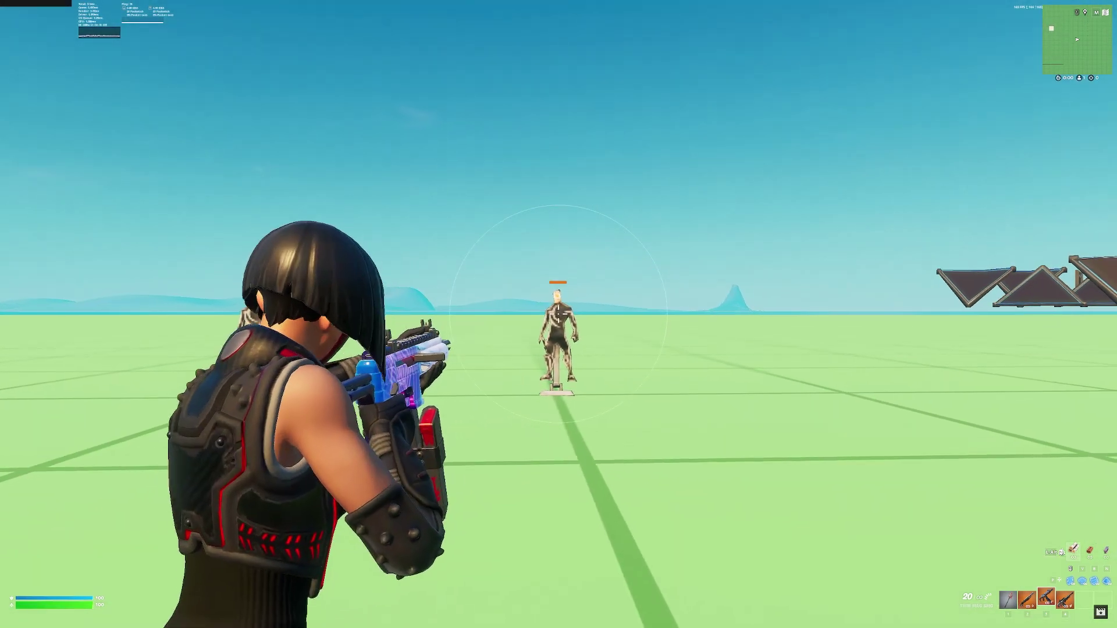
Reduce the FOV in the Lunar overlay to 62 and return to the game.
{"action": "key", "text": "super"}
{"action": "left_click", "coordinate": [351, 620]}
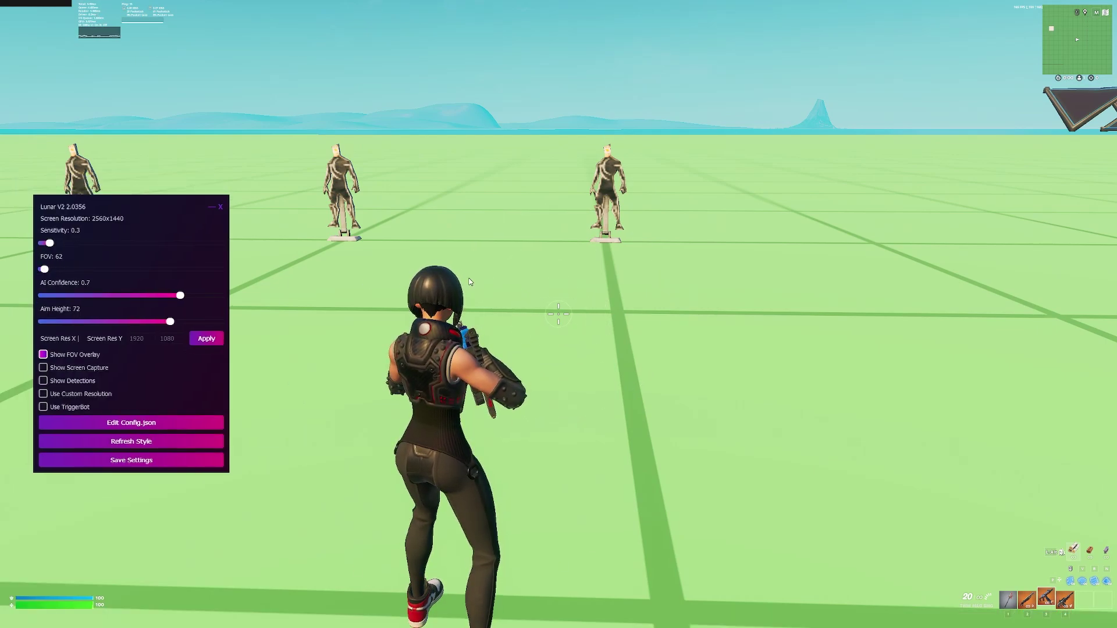
{"action": "left_click", "coordinate": [471, 280]}
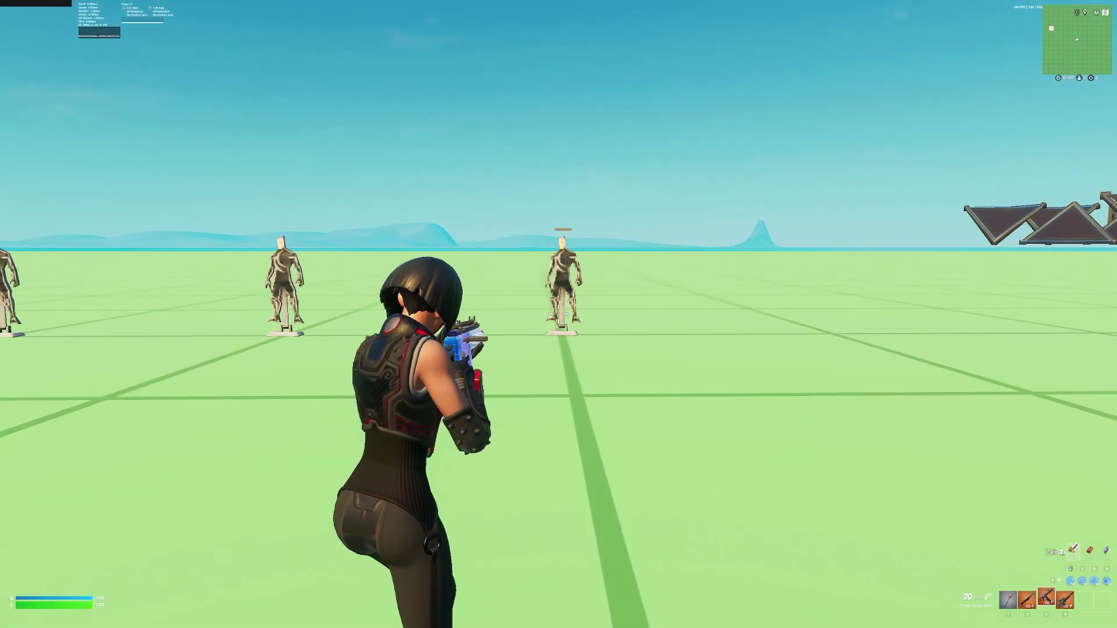
Test aiming down sights at the training dummy with the small FOV circle.
{"action": "right_click", "coordinate": [559, 314]}
{"action": "right_click", "coordinate": [559, 314]}
{"action": "right_click", "coordinate": [558, 314]}
{"action": "right_click", "coordinate": [559, 314]}
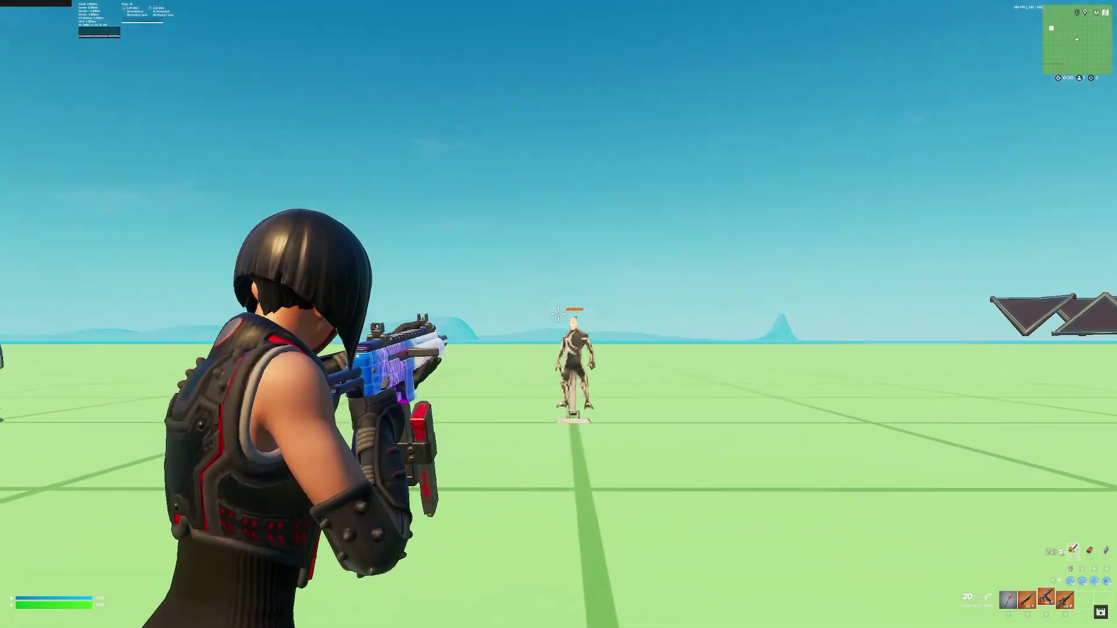
{"action": "right_click", "coordinate": [558, 314]}
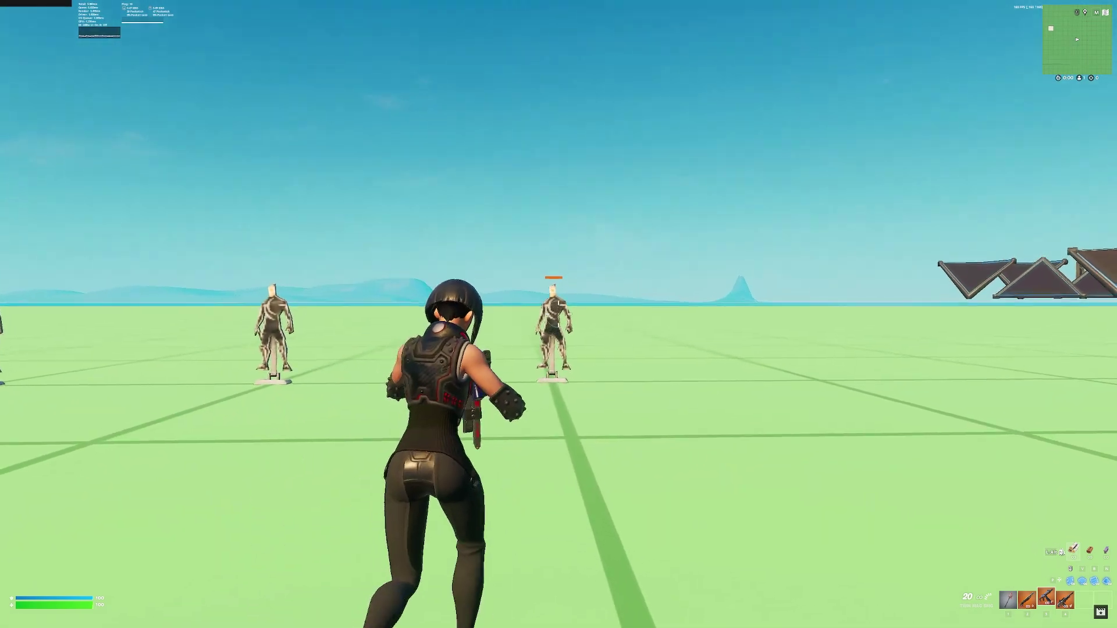
{"action": "right_click", "coordinate": [558, 314]}
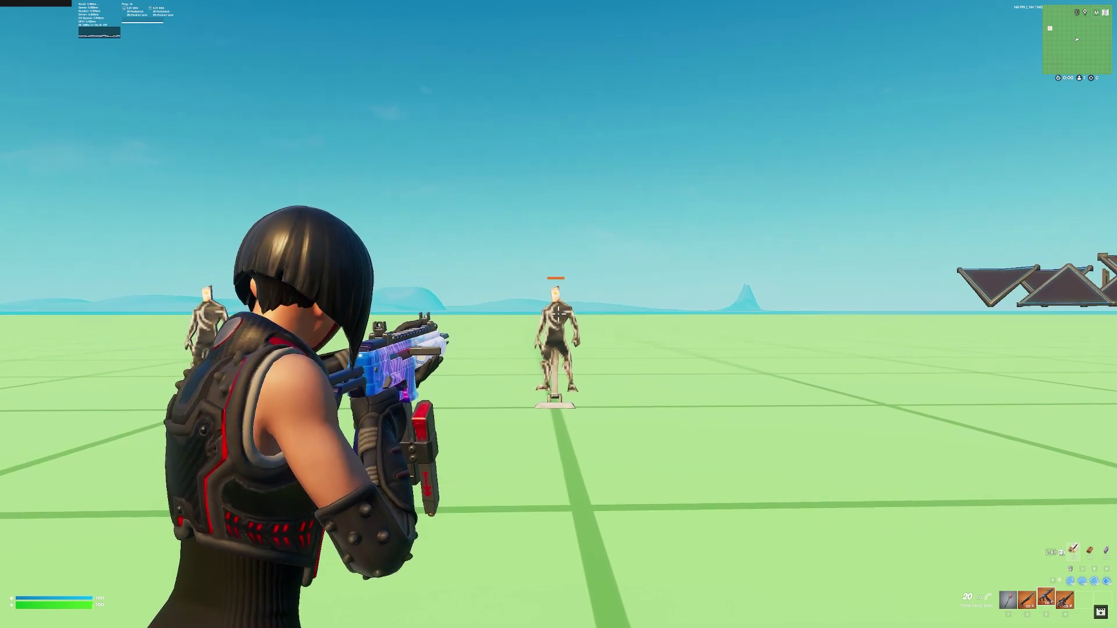
{"action": "right_click", "coordinate": [558, 315]}
{"action": "right_click", "coordinate": [558, 314]}
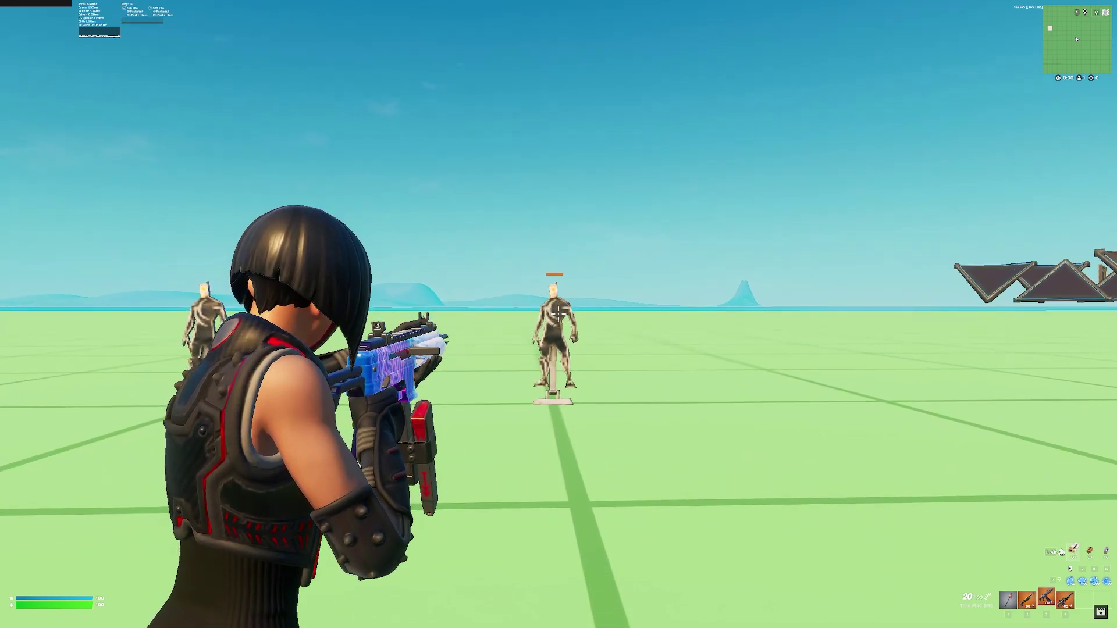
Set the FOV in the Lunar overlay to 300 and reposition the overlay window.
{"action": "key", "text": "s"}
{"action": "key", "text": "super"}
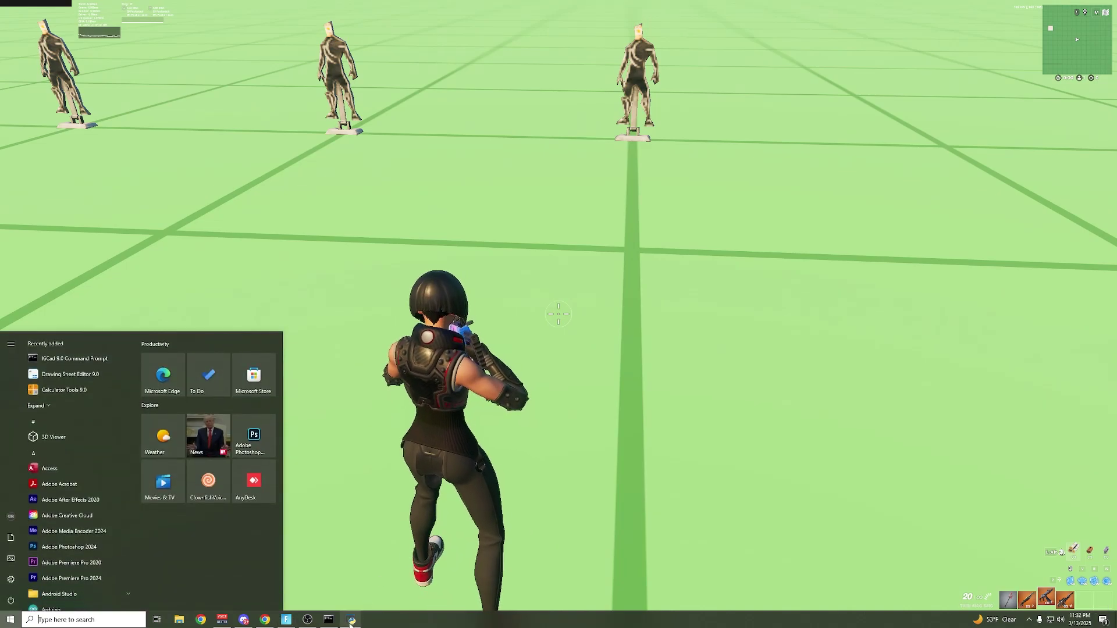
{"action": "left_click", "coordinate": [350, 620]}
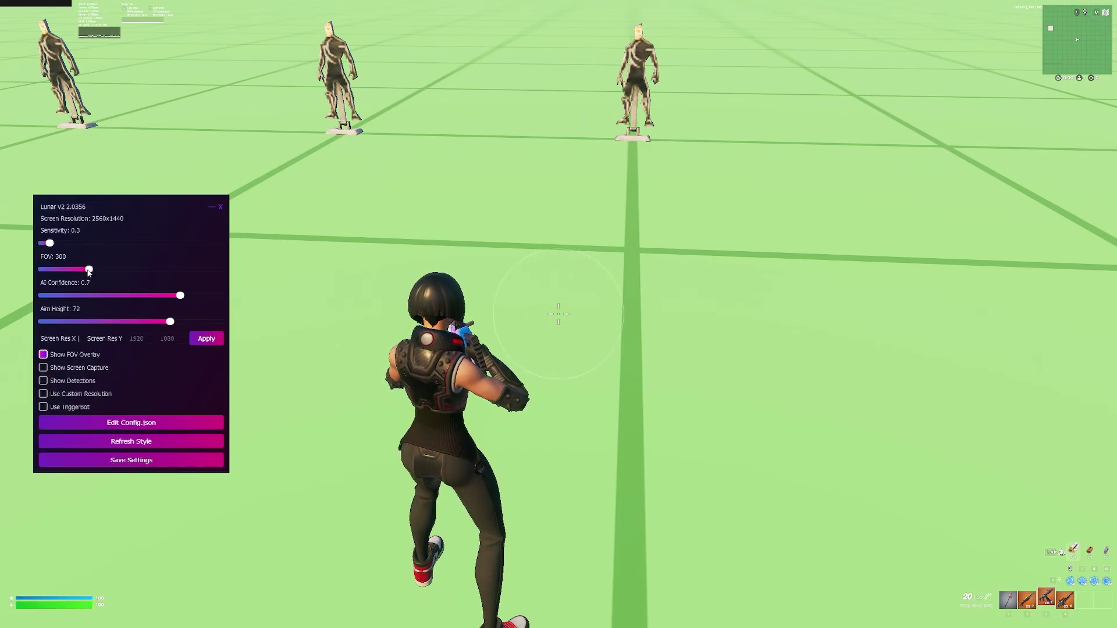
{"action": "left_click_drag", "start_coordinate": [132, 215], "coordinate": [147, 186]}
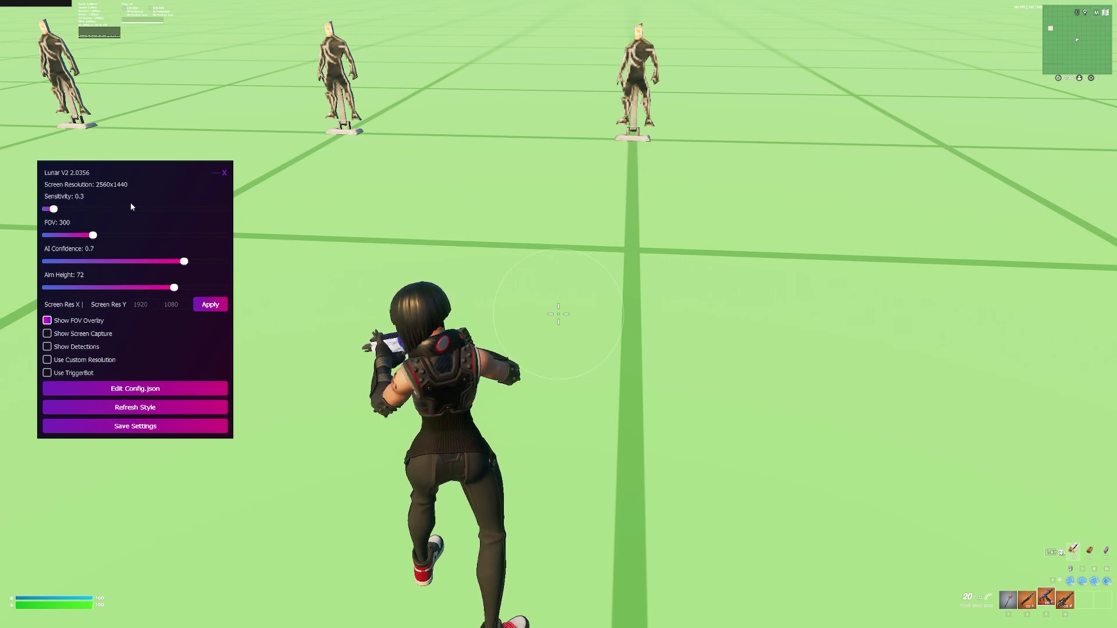
{"action": "left_click_drag", "start_coordinate": [131, 203], "coordinate": [126, 182]}
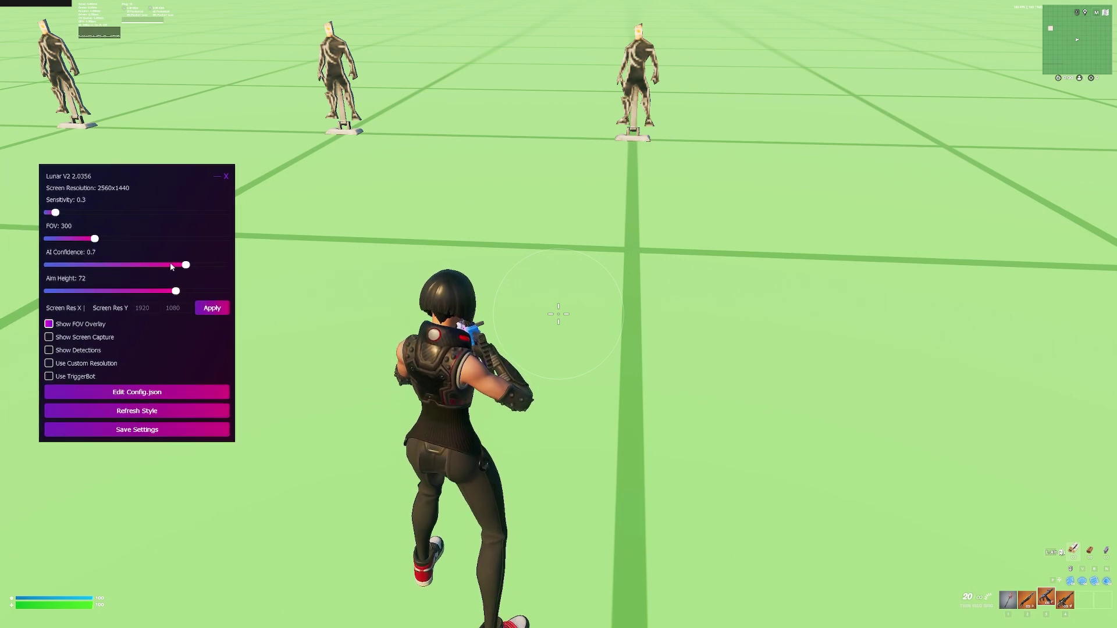
Lower the AI confidence to 0.01 and test aiming around the map's trees and training dummies.
{"action": "left_click", "coordinate": [431, 230]}
{"action": "key", "text": "w"}
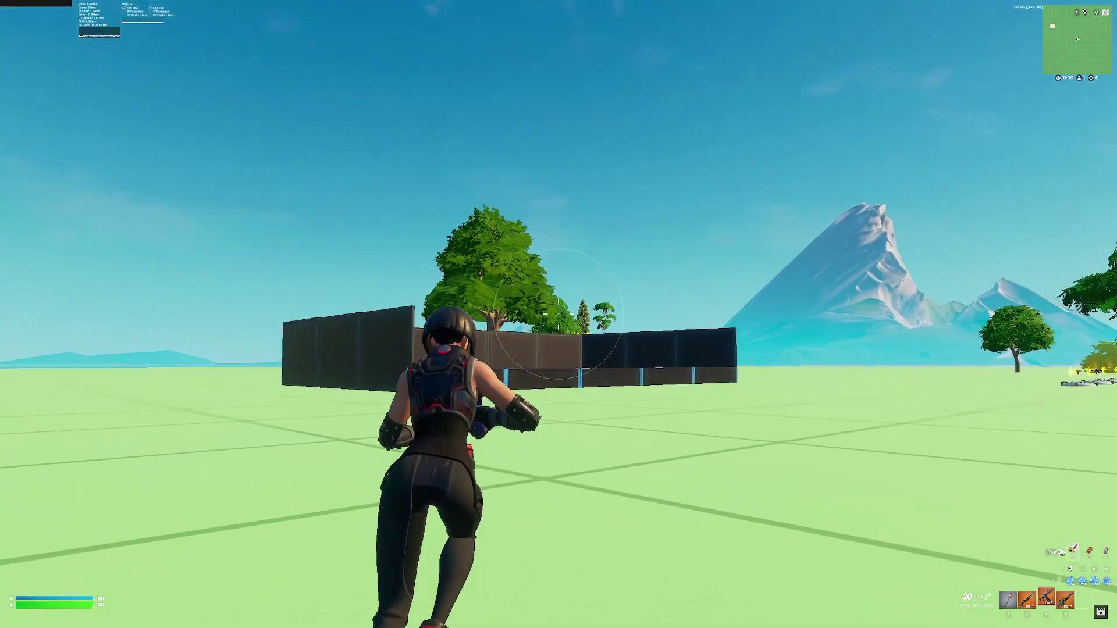
{"action": "right_click", "coordinate": [558, 314]}
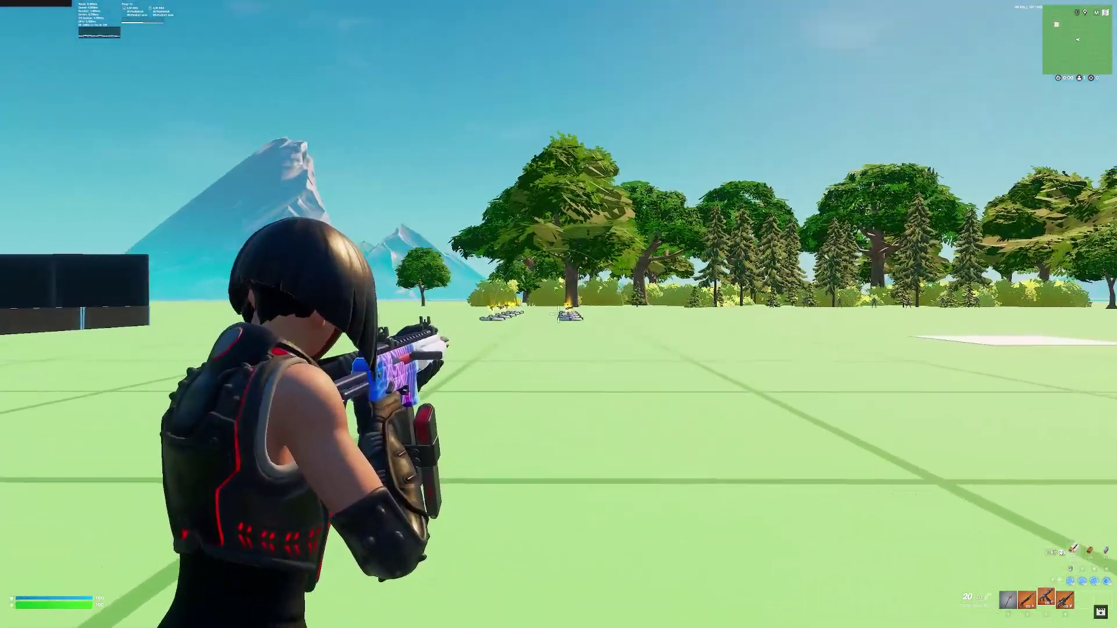
{"action": "key", "text": "w"}
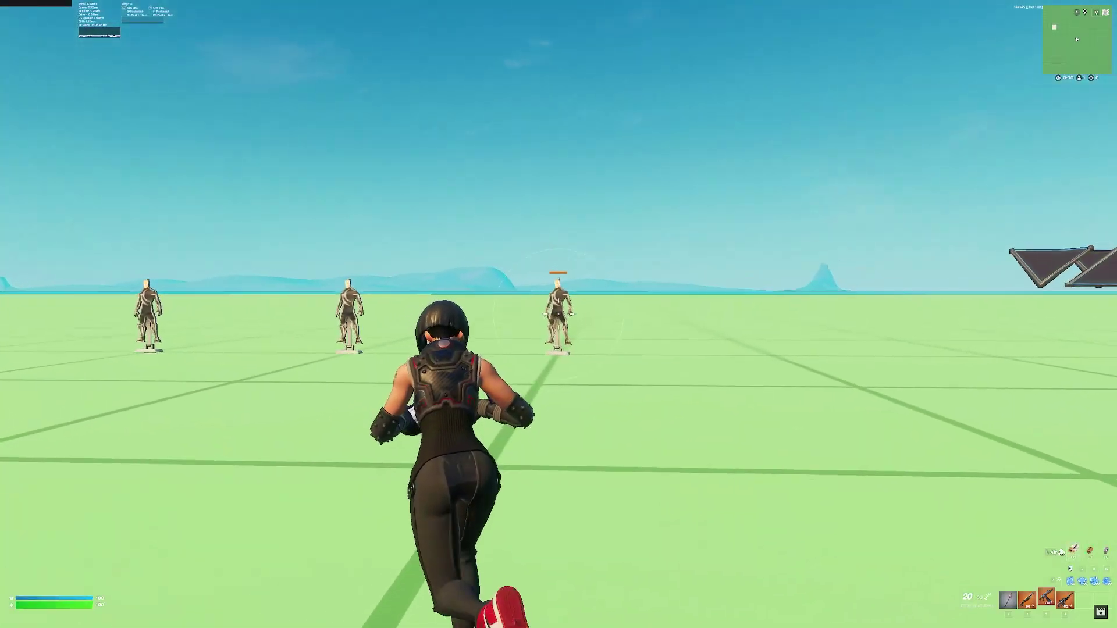
Reopen and reposition the Lunar overlay, and set the AI confidence to 0.9.
{"action": "key", "text": "super"}
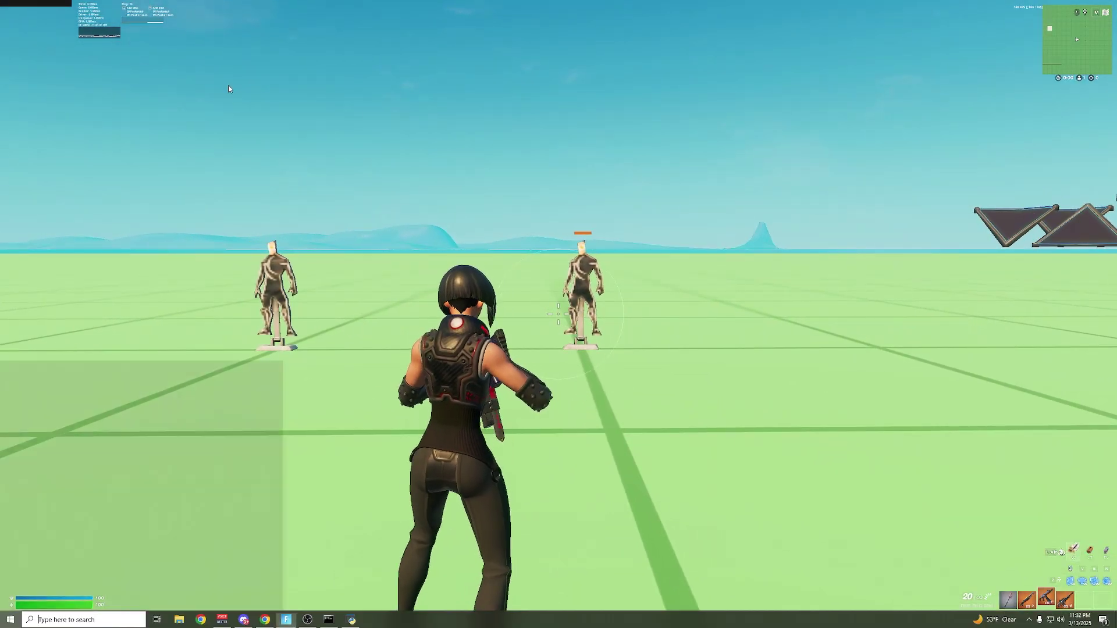
{"action": "left_click", "coordinate": [352, 620]}
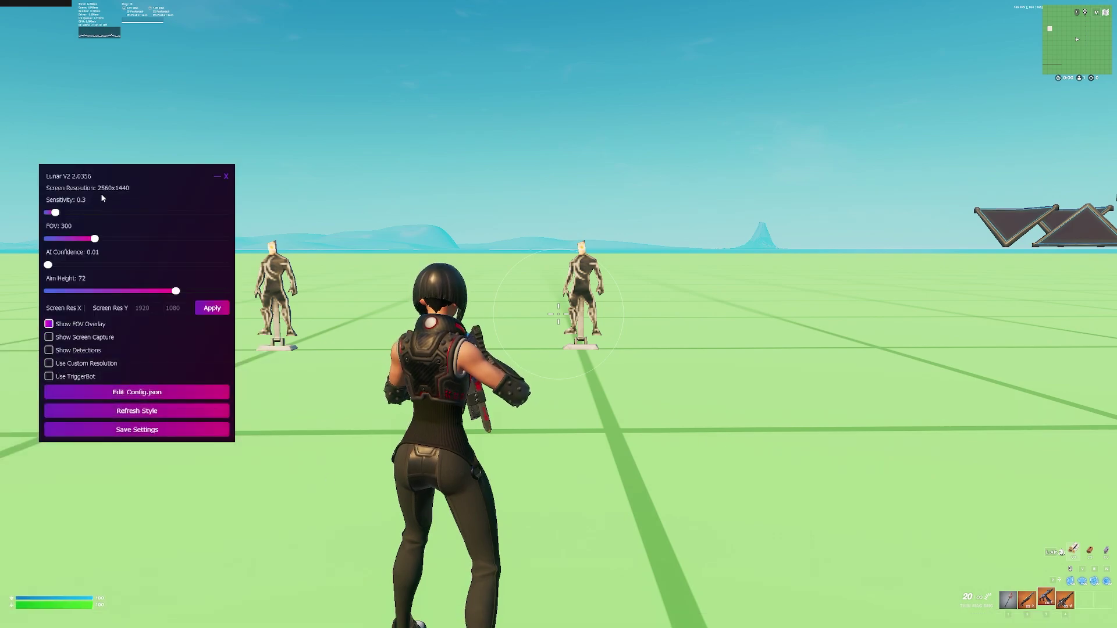
{"action": "left_click_drag", "start_coordinate": [105, 195], "coordinate": [132, 201]}
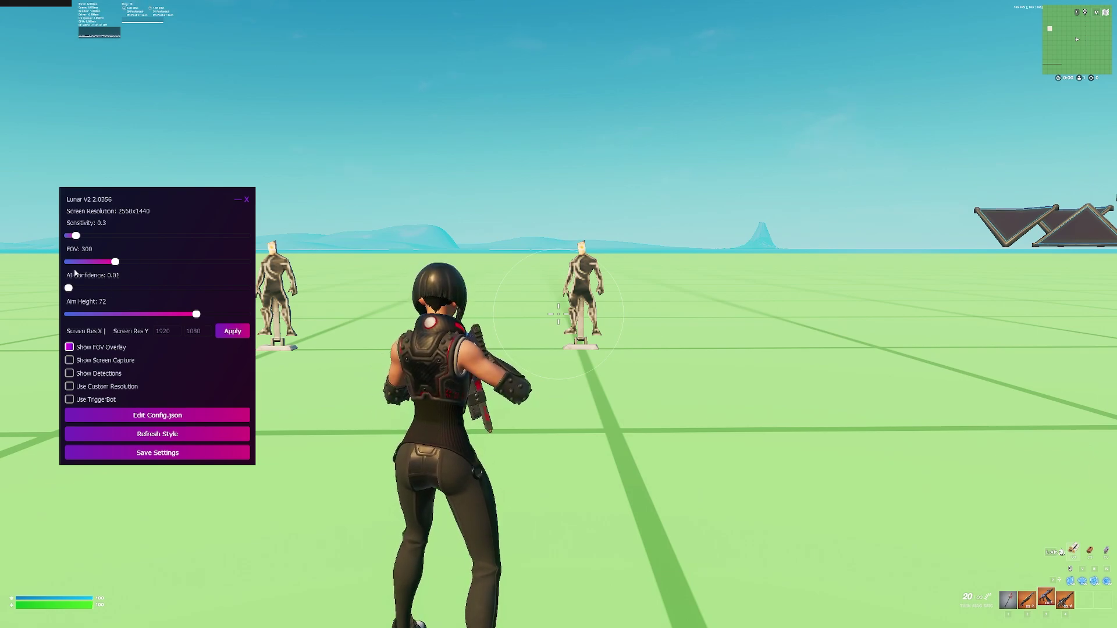
{"action": "left_click_drag", "start_coordinate": [159, 211], "coordinate": [145, 214]}
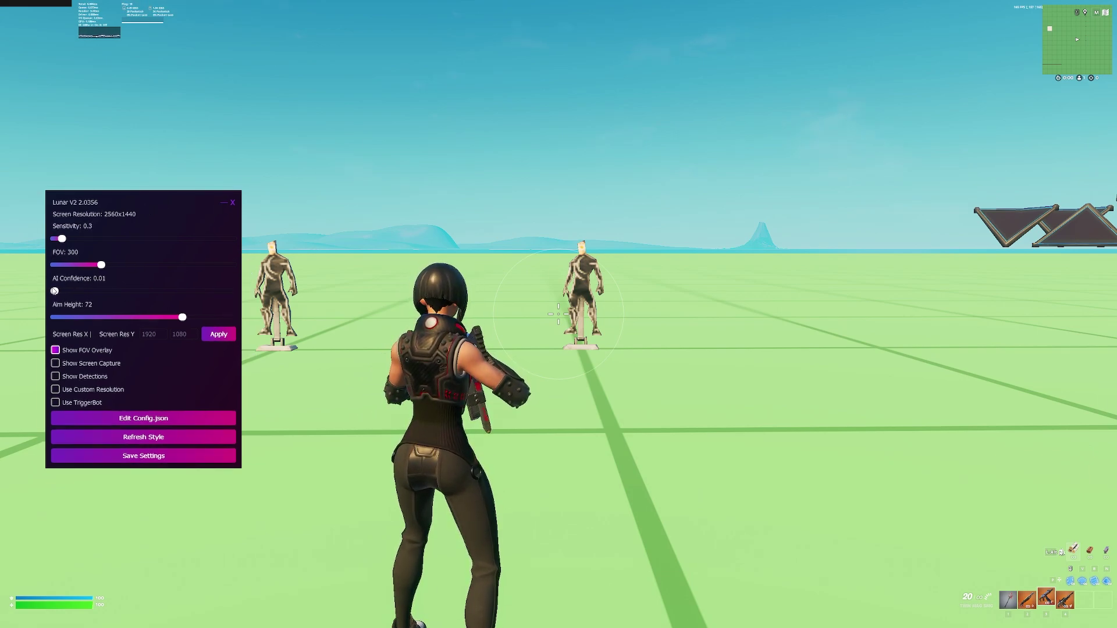
{"action": "left_click_drag", "start_coordinate": [75, 291], "coordinate": [224, 295]}
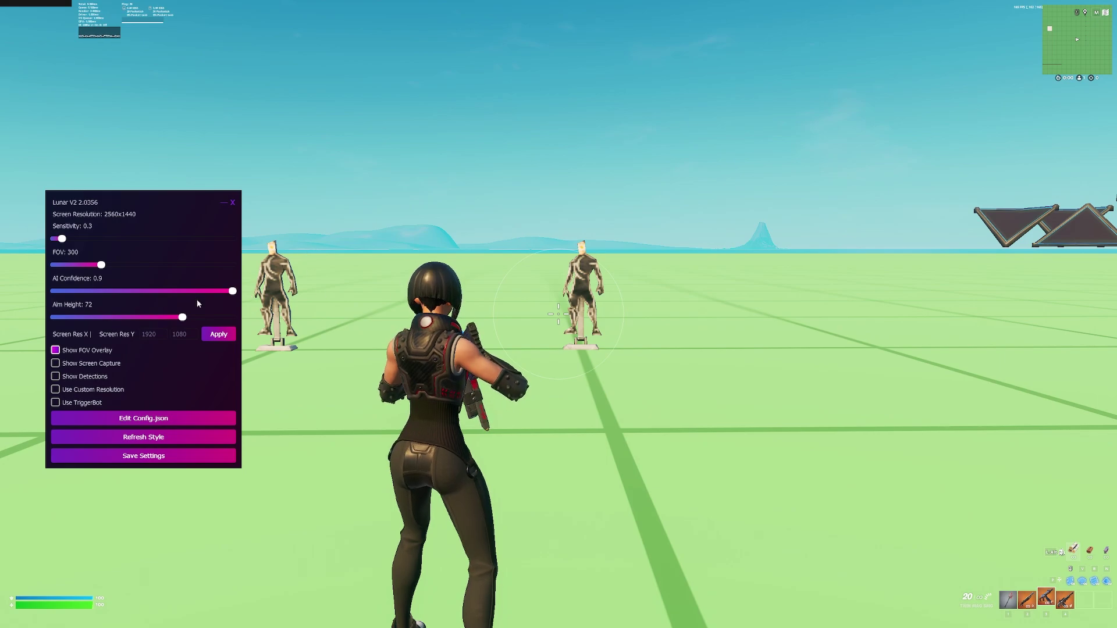
Return to the game and test aiming at the dummy while strafing with AI confidence at 0.9.
{"action": "left_click", "coordinate": [474, 217]}
{"action": "key", "text": "d"}
{"action": "right_click", "coordinate": [558, 314]}
{"action": "key", "text": "a"}
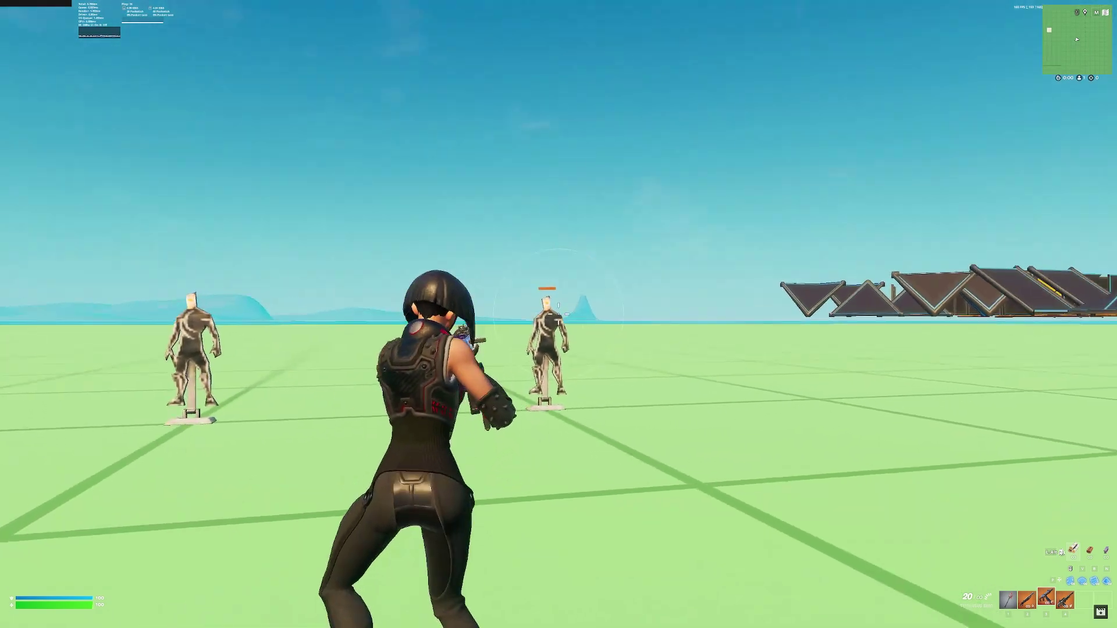
Keep aiming down sights at the nearest training dummy while strafing in both directions.
{"action": "key", "text": "d"}
{"action": "right_click", "coordinate": [558, 314]}
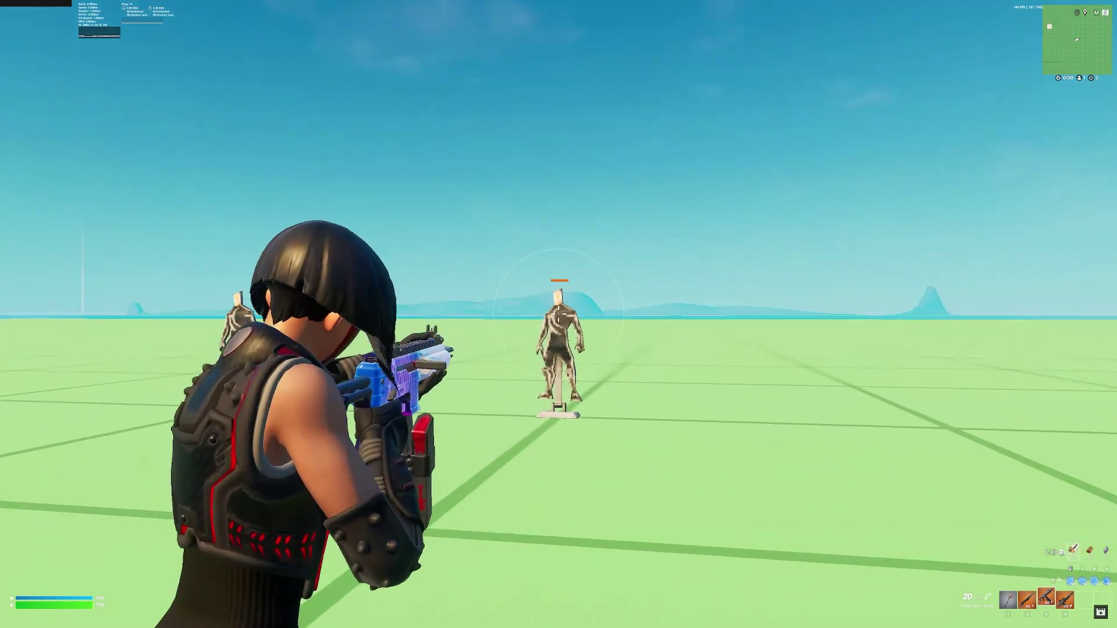
{"action": "key", "text": "a"}
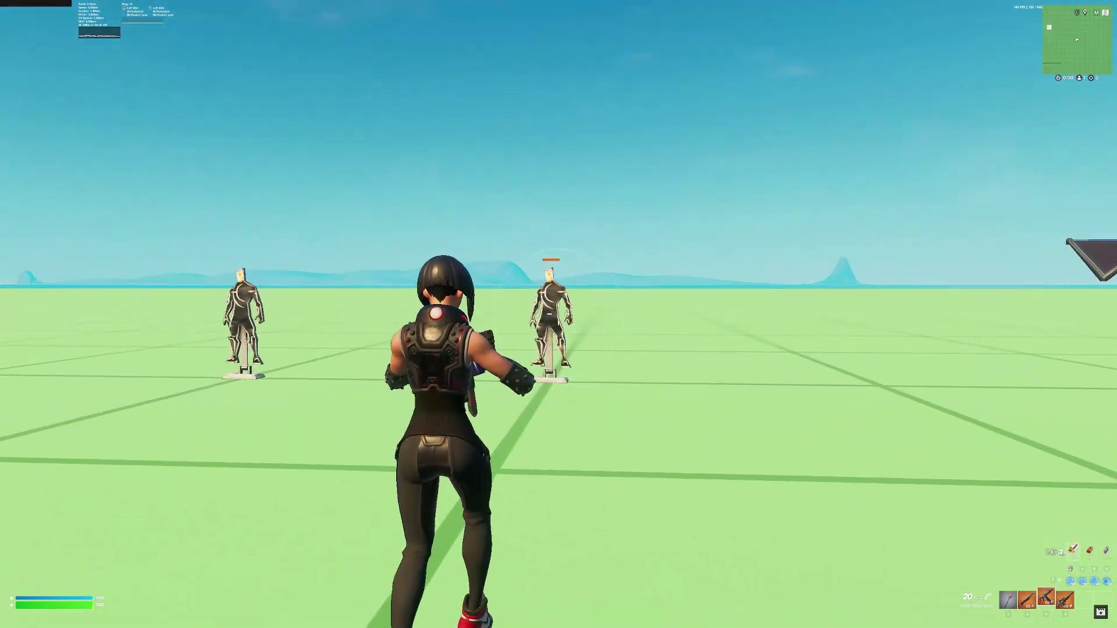
Reopen the Lunar overlay, set the AI confidence to 0.7 and reposition the overlay window.
{"action": "key", "text": "super"}
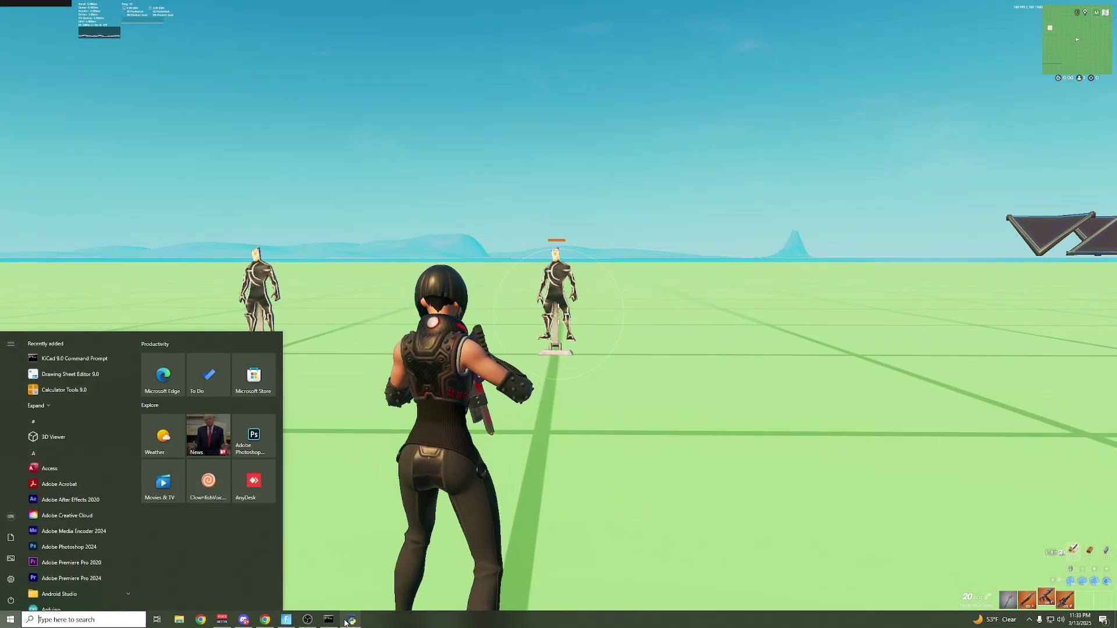
{"action": "left_click", "coordinate": [350, 620]}
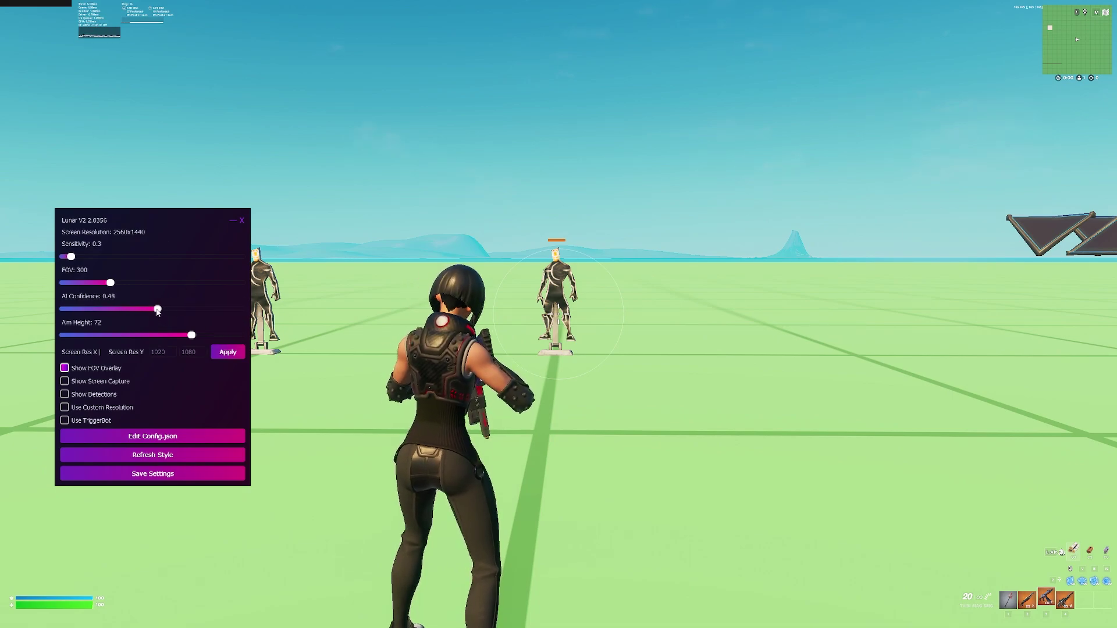
{"action": "left_click_drag", "start_coordinate": [152, 309], "coordinate": [201, 313]}
{"action": "left_click_drag", "start_coordinate": [155, 223], "coordinate": [130, 202]}
Return to the game, test aiming at the dummy while strafing with AI confidence at 0.7, and fire a short burst.
{"action": "left_click", "coordinate": [511, 318]}
{"action": "right_click", "coordinate": [559, 314]}
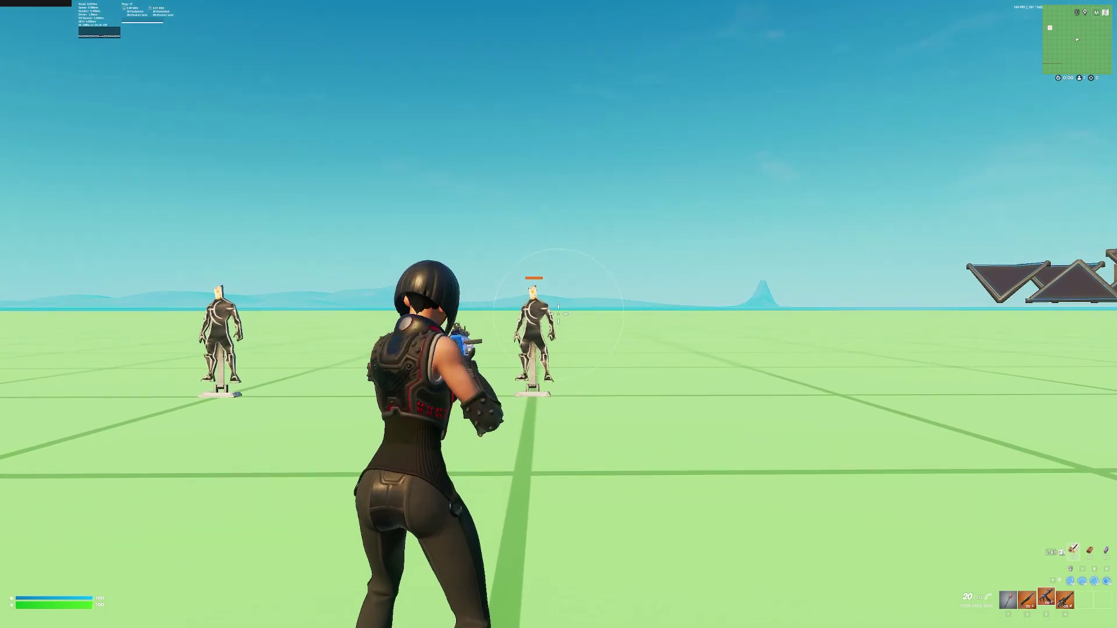
{"action": "key", "text": "d"}
{"action": "key", "text": "a"}
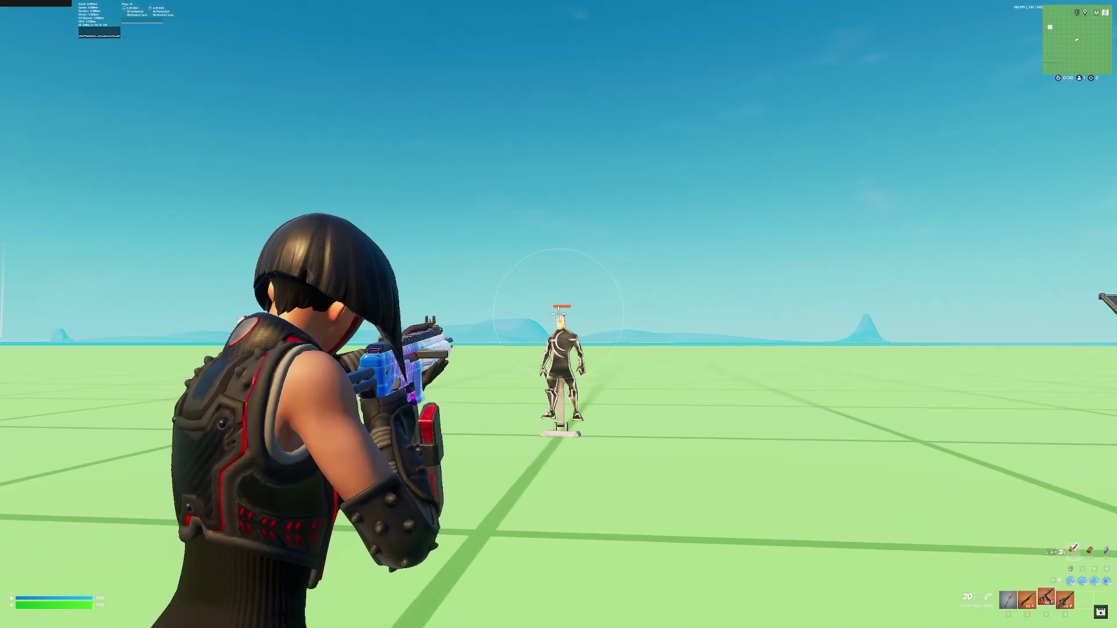
{"action": "key", "text": "a"}
{"action": "right_click", "coordinate": [558, 314]}
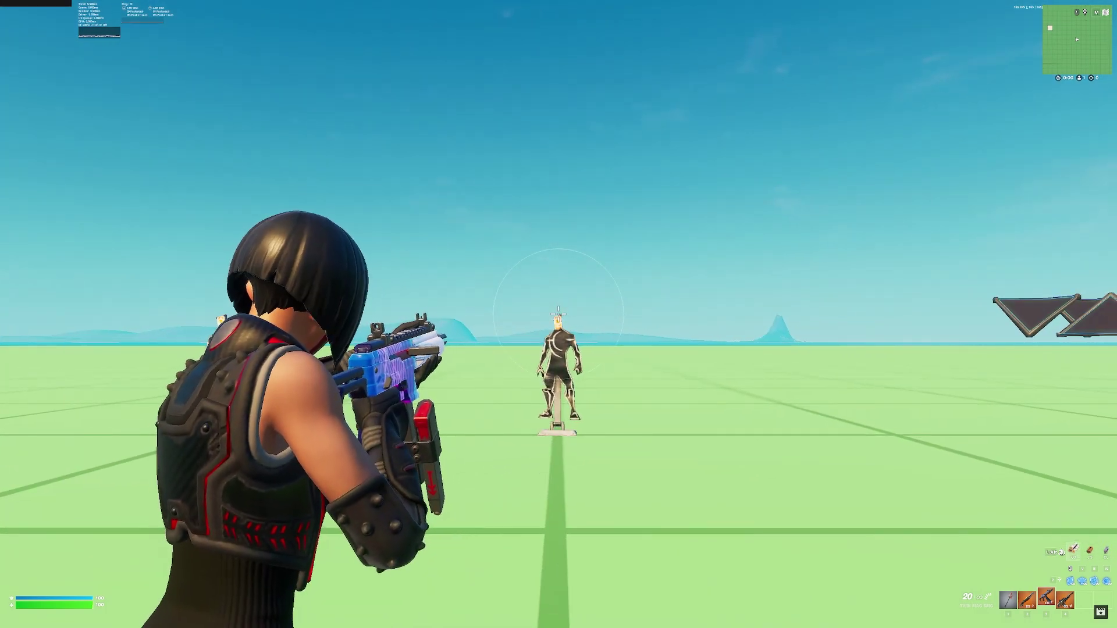
{"action": "left_click", "coordinate": [558, 314]}
{"action": "right_click", "coordinate": [558, 314]}
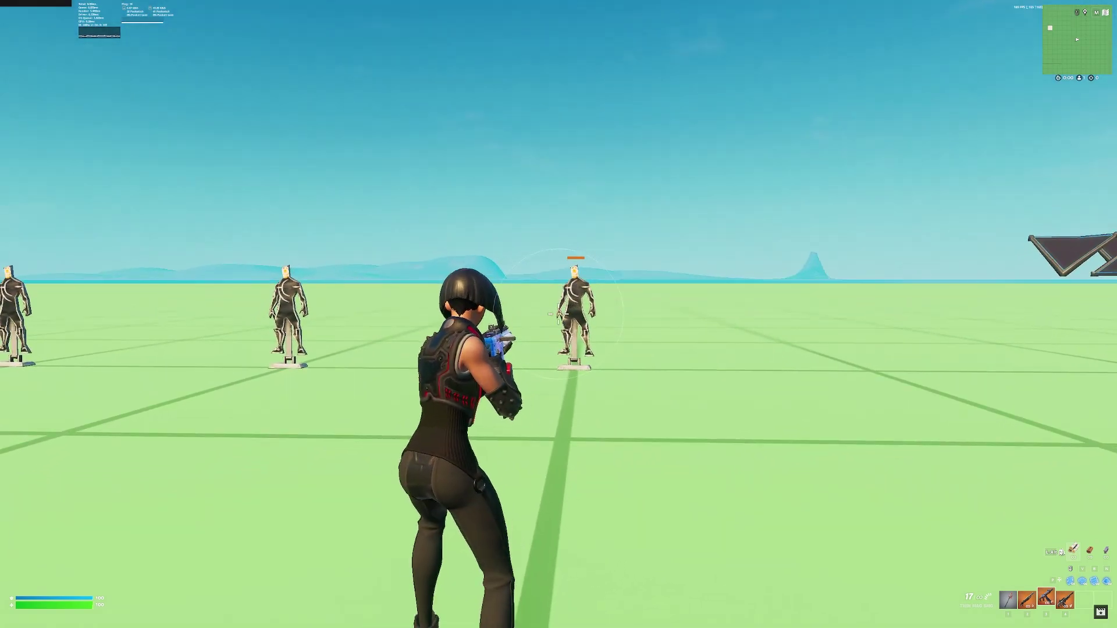
Reopen the Lunar overlay, lower the aim height to 1 and return to the game.
{"action": "key", "text": "super"}
{"action": "left_click", "coordinate": [352, 620]}
{"action": "left_click_drag", "start_coordinate": [163, 206], "coordinate": [171, 223]}
{"action": "left_click_drag", "start_coordinate": [254, 325], "coordinate": [76, 325]}
{"action": "left_click", "coordinate": [349, 349]}
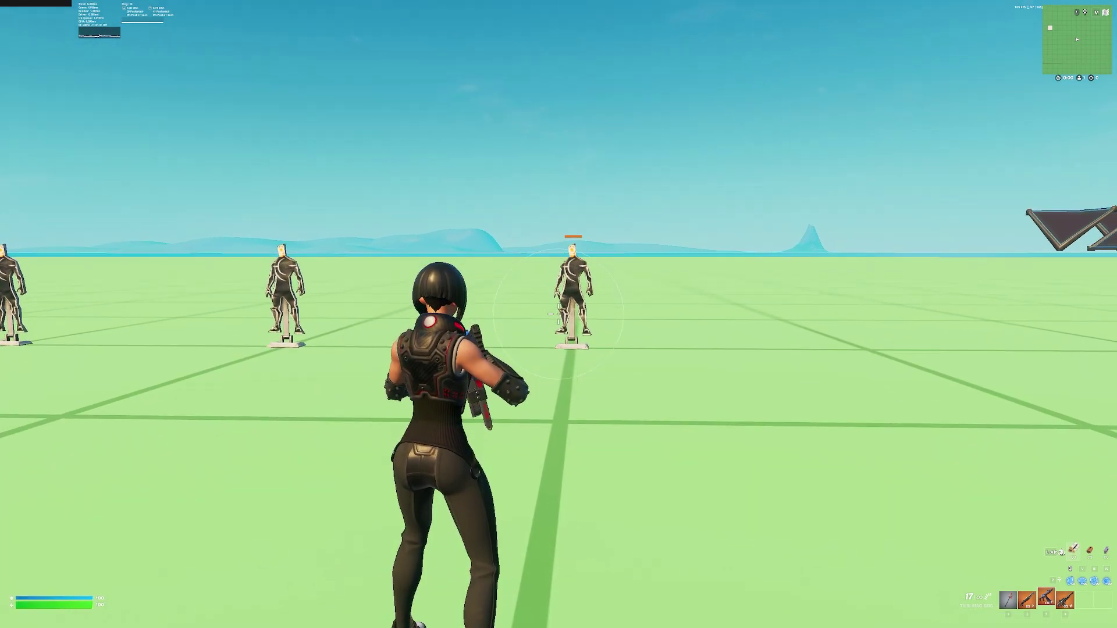
Test aiming at the dummy while strafing with the aim height at 1.
{"action": "right_click", "coordinate": [558, 314]}
{"action": "key", "text": "d"}
{"action": "key", "text": "a"}
{"action": "right_click", "coordinate": [559, 314]}
Reopen the Lunar overlay and set the aim height to 75.
{"action": "key", "text": "super"}
{"action": "left_click", "coordinate": [352, 620]}
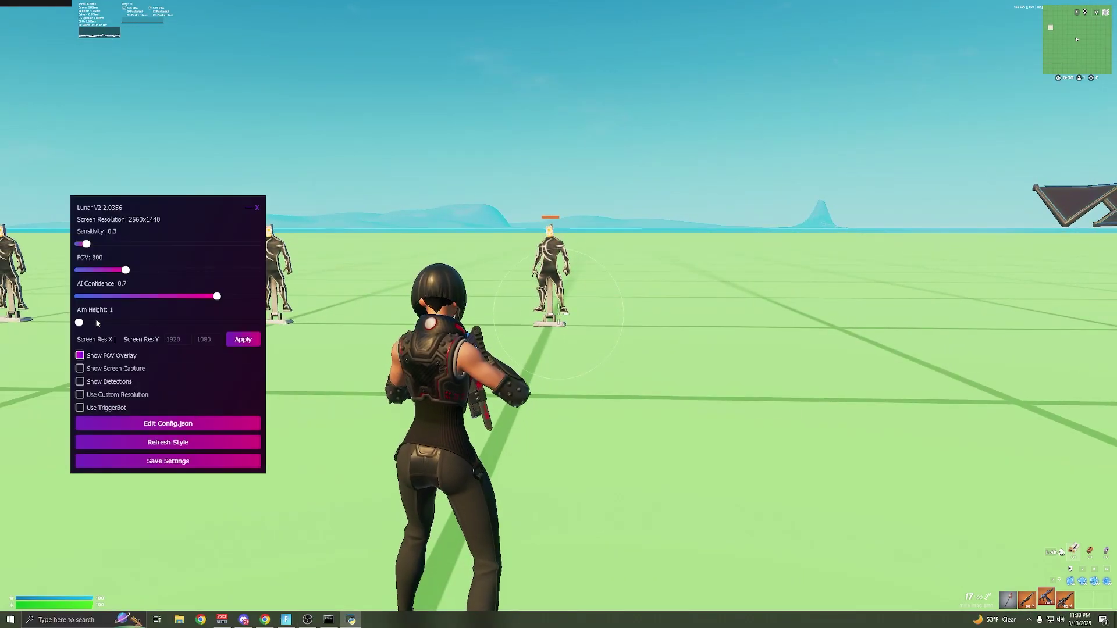
{"action": "left_click_drag", "start_coordinate": [78, 322], "coordinate": [206, 324]}
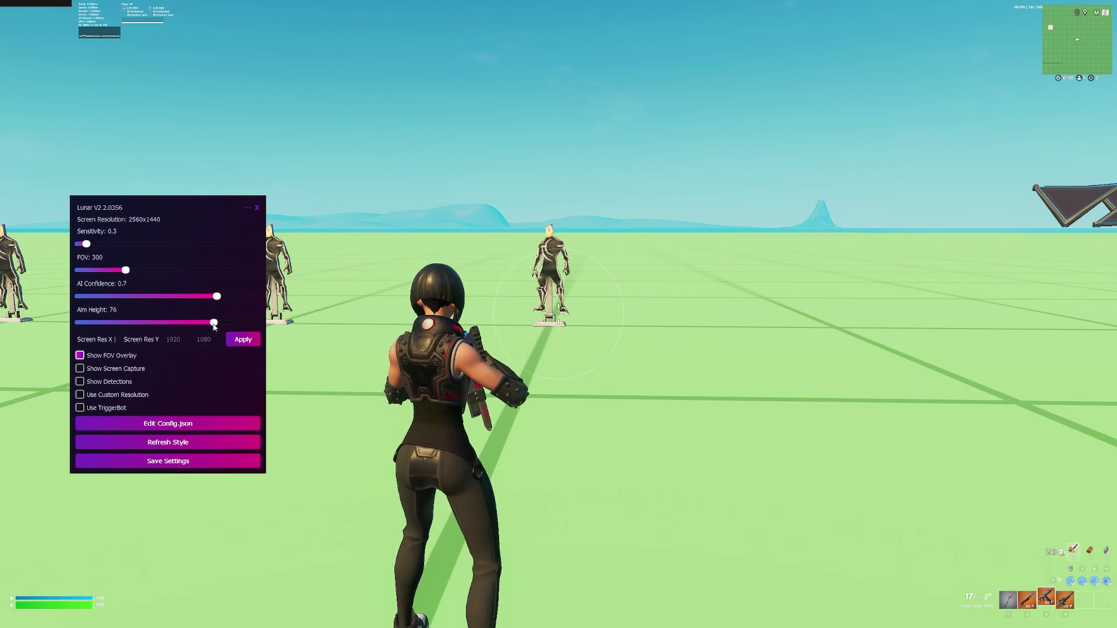
{"action": "left_click_drag", "start_coordinate": [191, 248], "coordinate": [171, 221]}
{"action": "left_click_drag", "start_coordinate": [123, 188], "coordinate": [128, 172]}
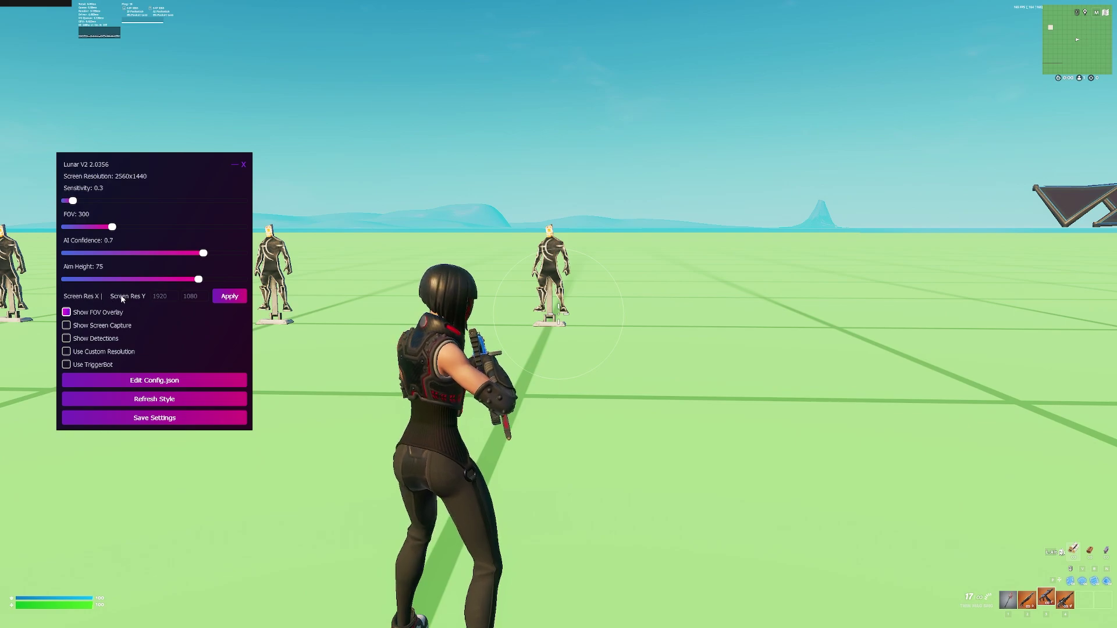
{"action": "left_click_drag", "start_coordinate": [141, 174], "coordinate": [140, 194]}
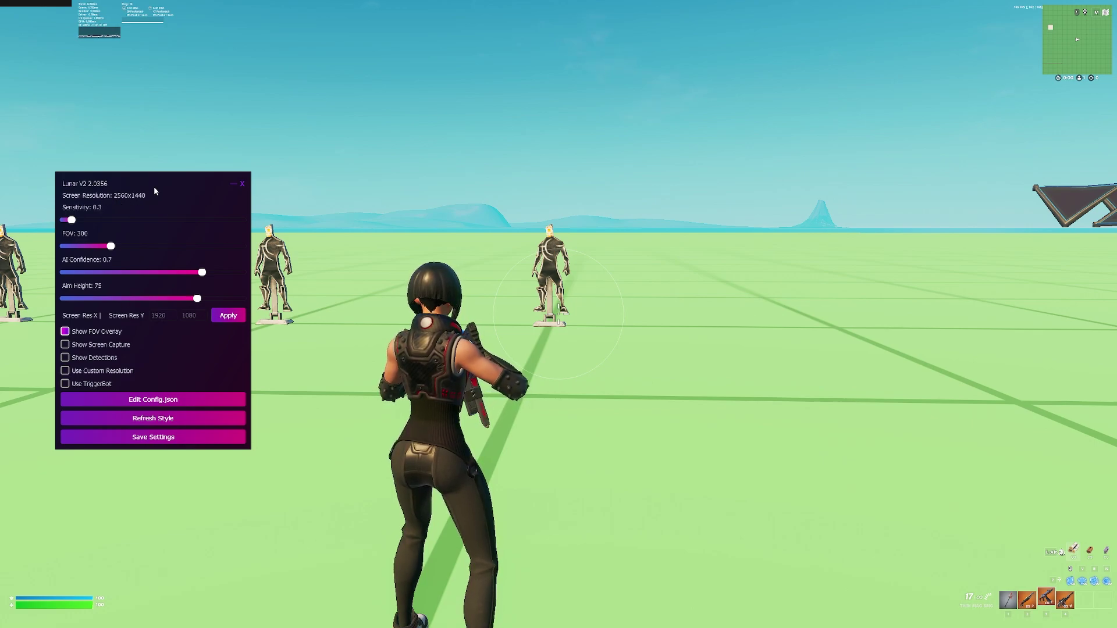
{"action": "left_click_drag", "start_coordinate": [154, 190], "coordinate": [147, 183]}
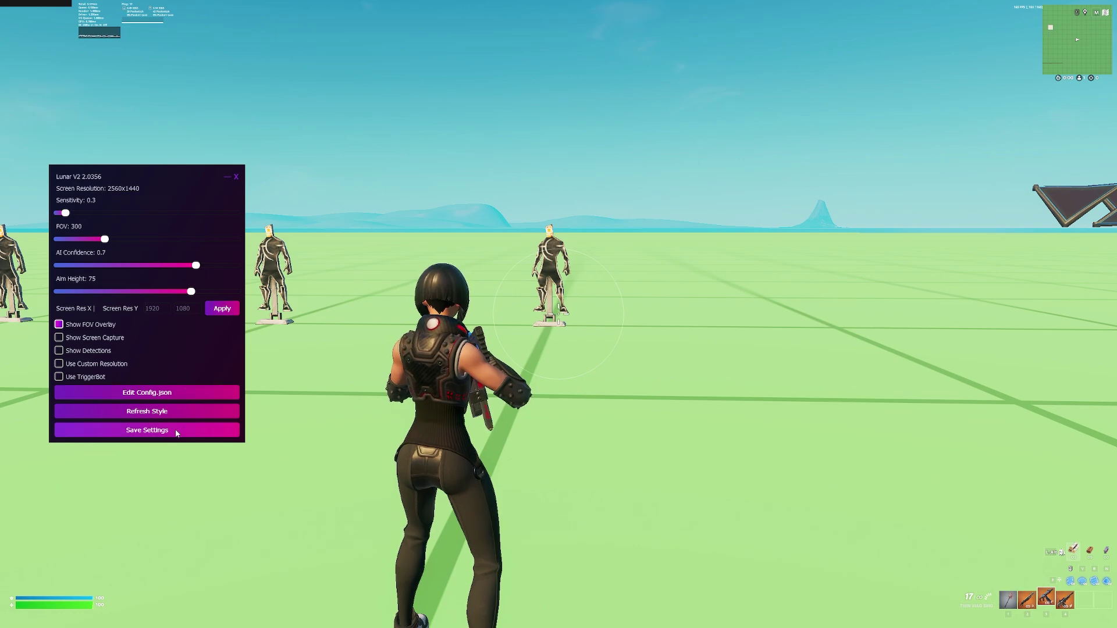
{"action": "left_click_drag", "start_coordinate": [145, 186], "coordinate": [172, 190]}
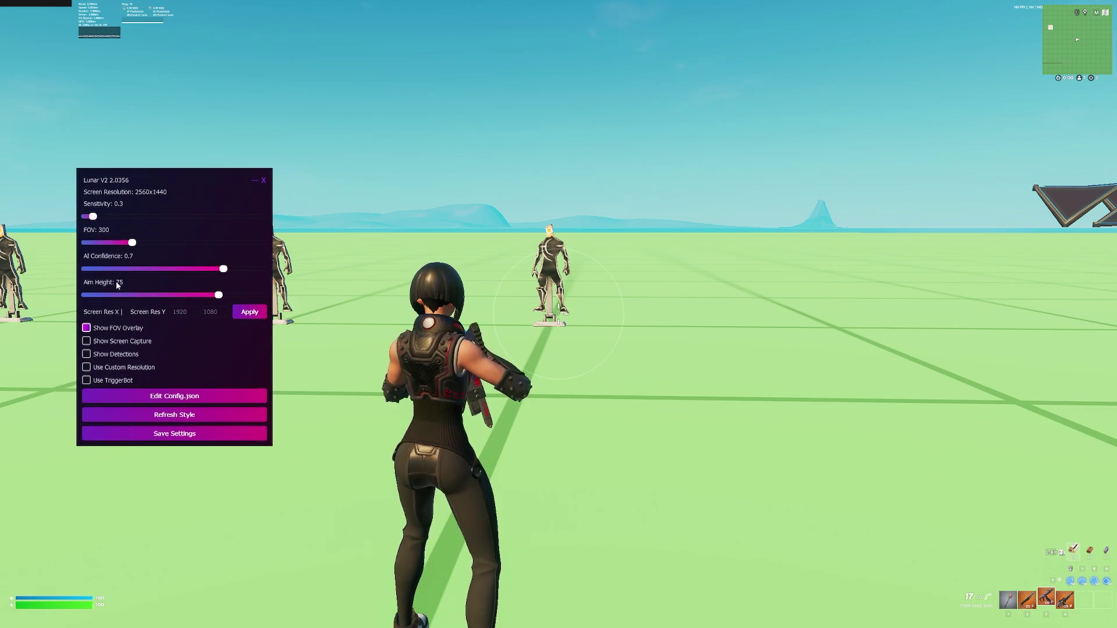
{"action": "left_click_drag", "start_coordinate": [171, 328], "coordinate": [159, 324]}
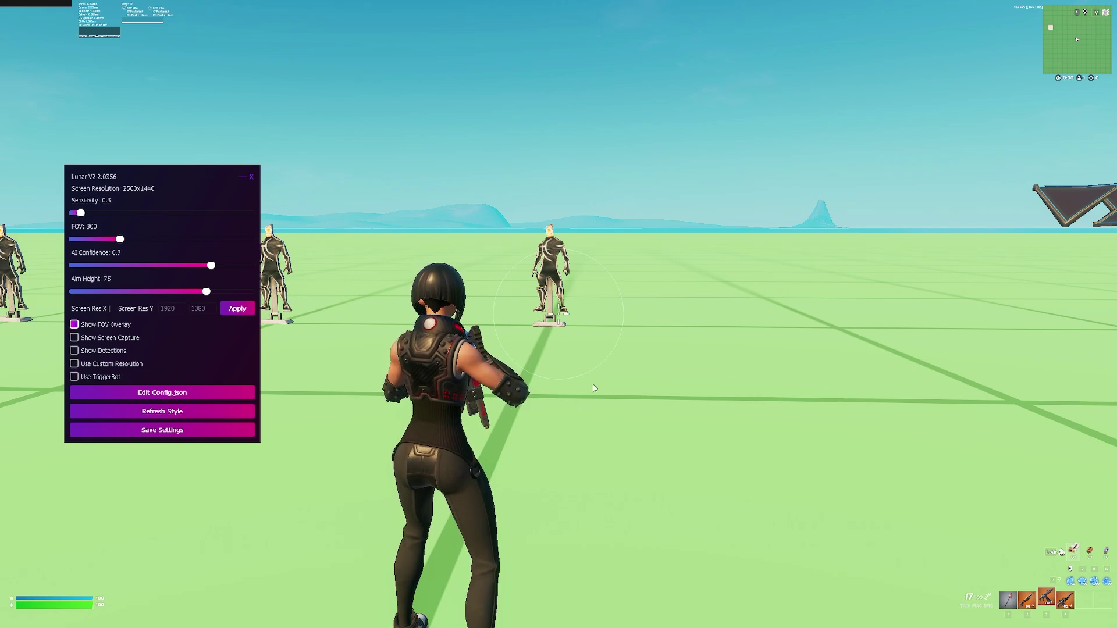
Turn on Show Screen Capture to view the capture preview, and turn it off again.
{"action": "left_click", "coordinate": [77, 339]}
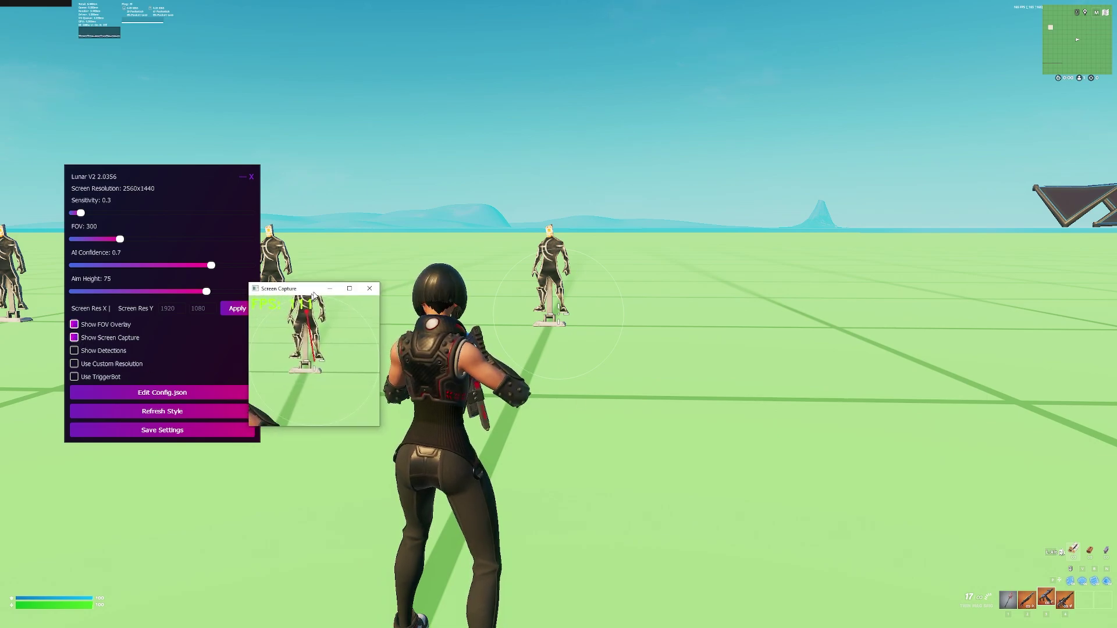
{"action": "left_click_drag", "start_coordinate": [274, 168], "coordinate": [179, 156]}
{"action": "left_click", "coordinate": [74, 337]}
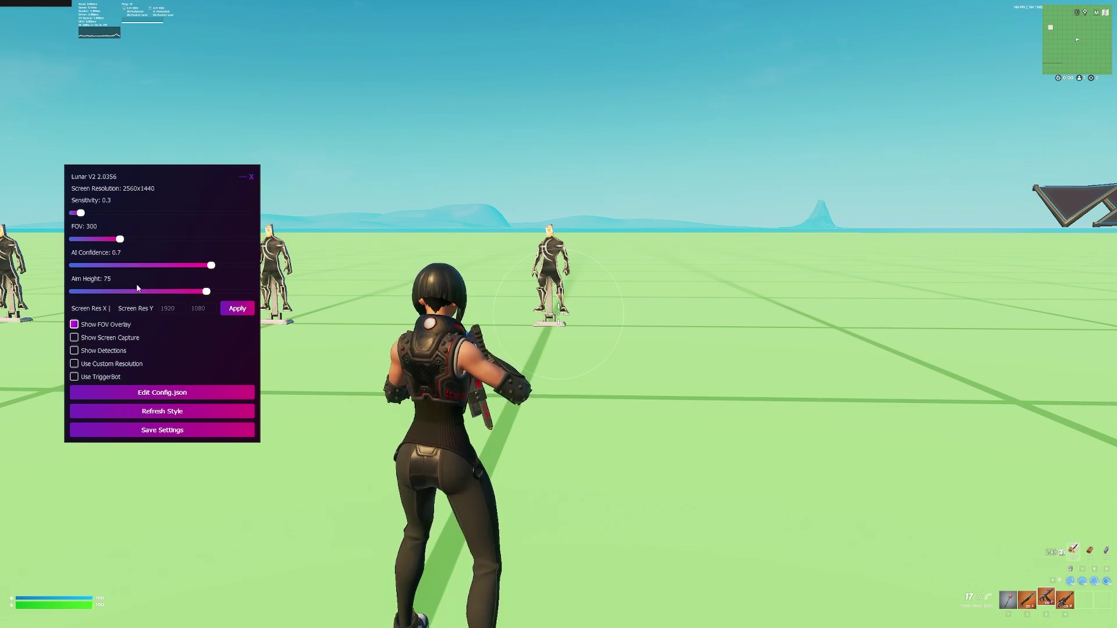
Turn on Show Detections in the Lunar overlay and return to the game.
{"action": "left_click", "coordinate": [74, 350]}
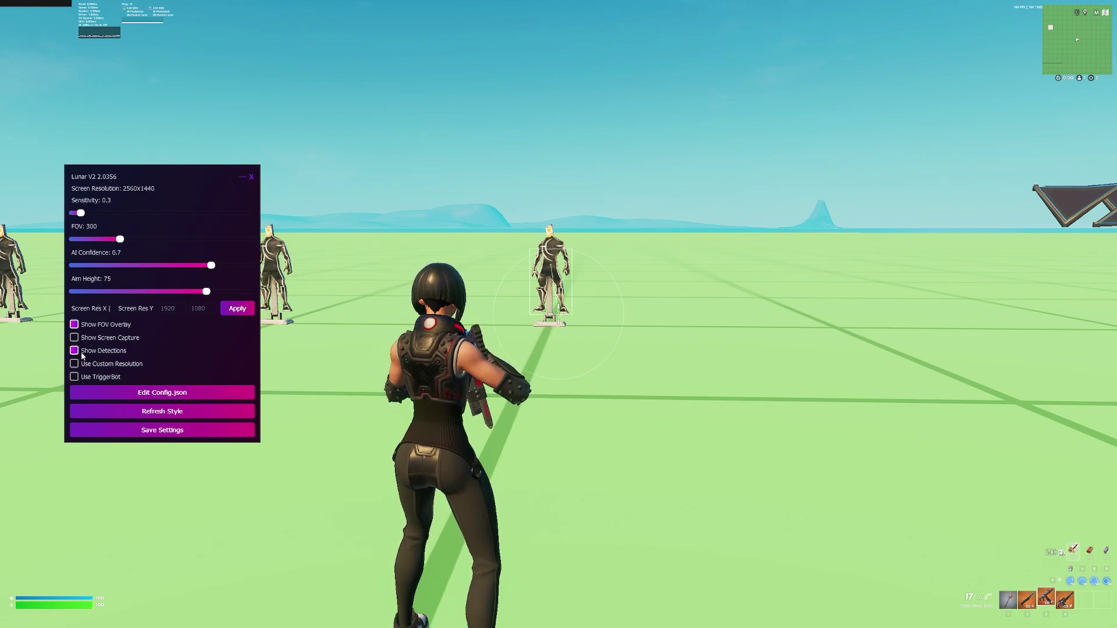
{"action": "left_click", "coordinate": [389, 311]}
{"action": "left_click", "coordinate": [402, 281]}
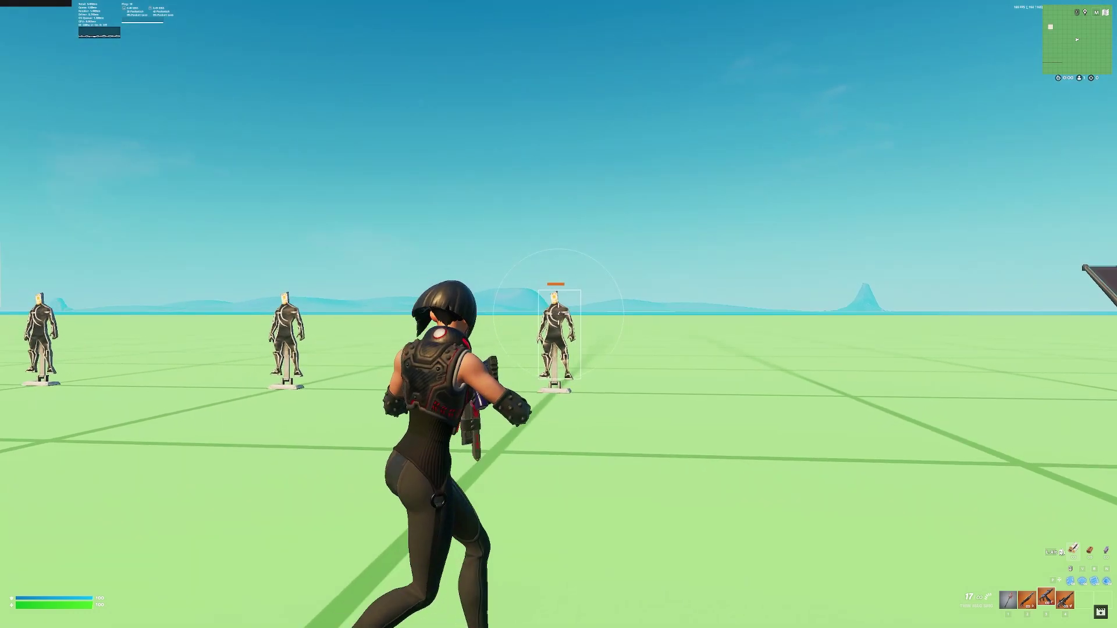
Move along the row of training dummies and examine the detection box around each target.
{"action": "key", "text": "a"}
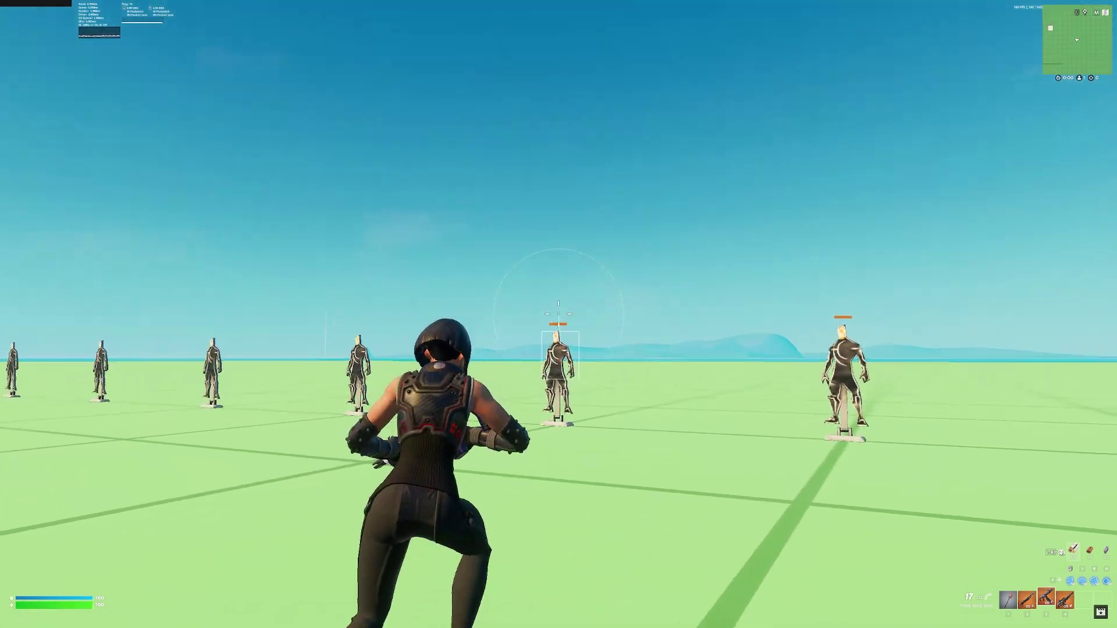
{"action": "key", "text": "d"}
{"action": "key", "text": "a"}
{"action": "key", "text": "w"}
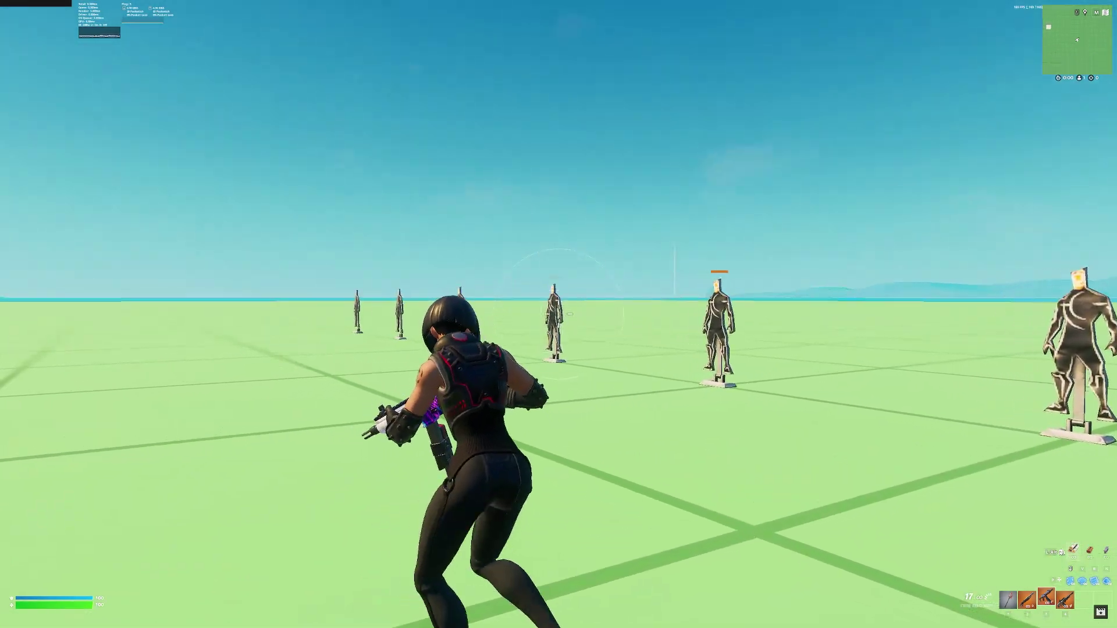
{"action": "key", "text": "d"}
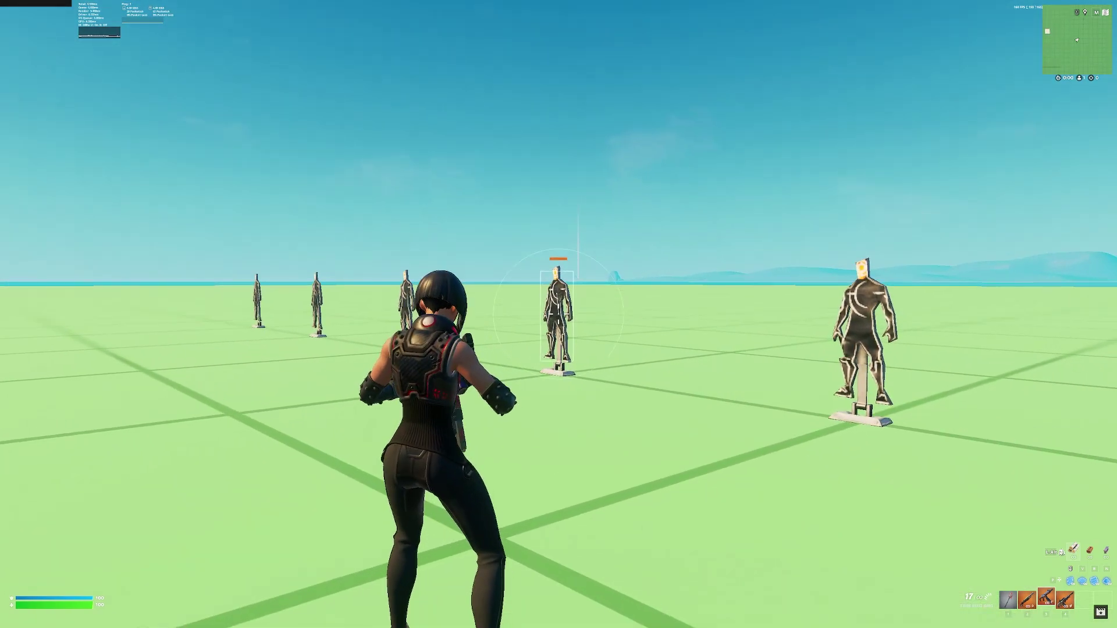
Aim down sights at several dummies while strafing with Show Detections turned on.
{"action": "right_click", "coordinate": [558, 315]}
{"action": "key", "text": "a"}
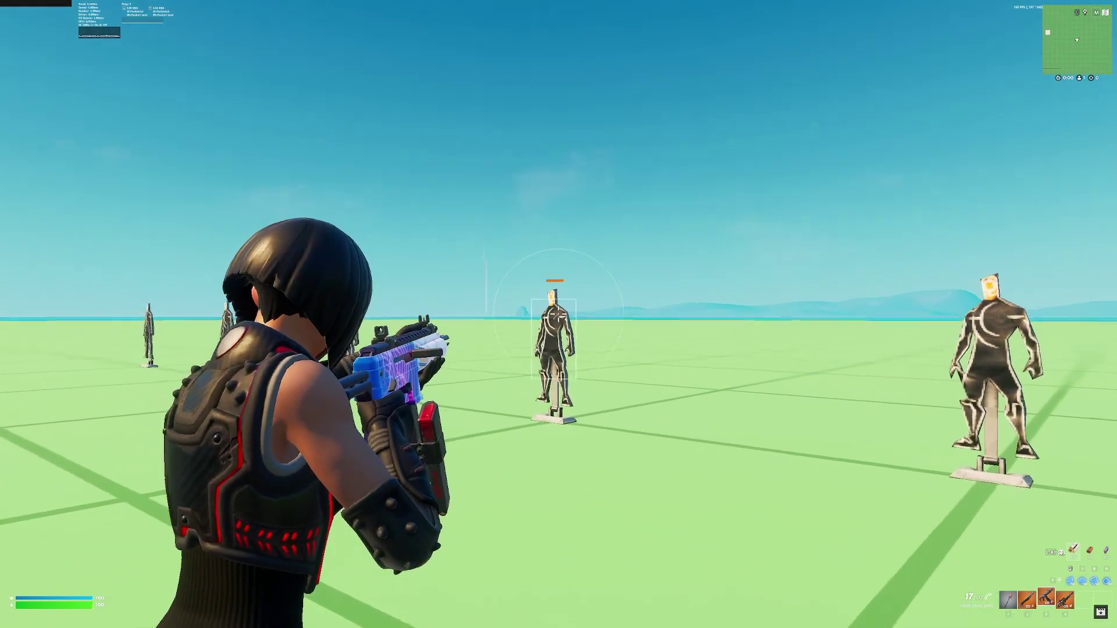
{"action": "key", "text": "d"}
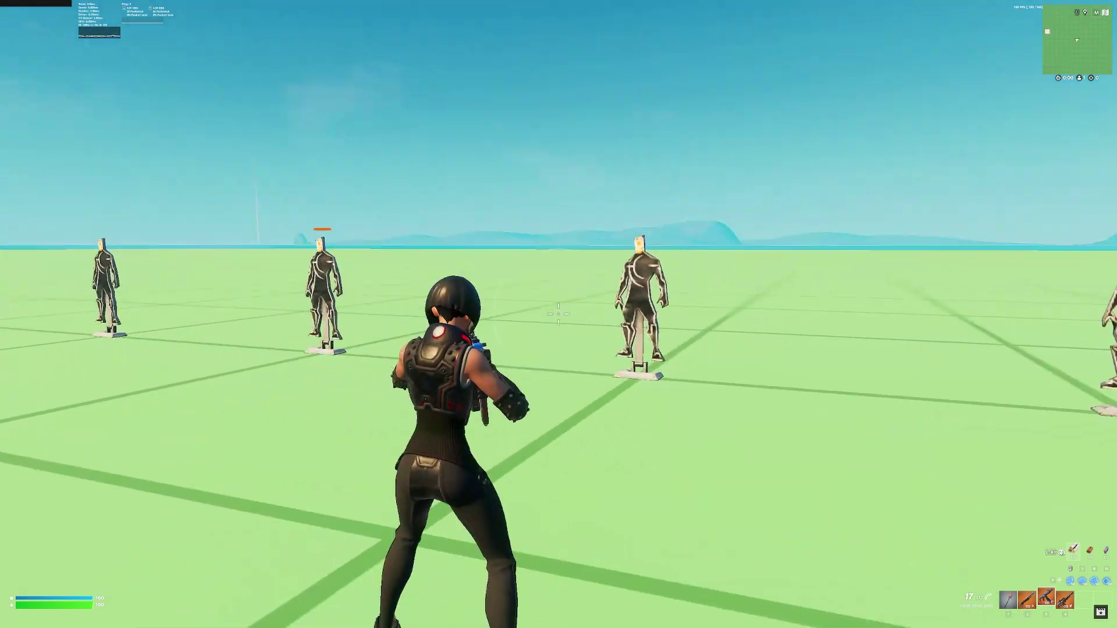
{"action": "right_click", "coordinate": [559, 314]}
{"action": "key", "text": "d"}
{"action": "right_click", "coordinate": [558, 314]}
{"action": "key", "text": "d"}
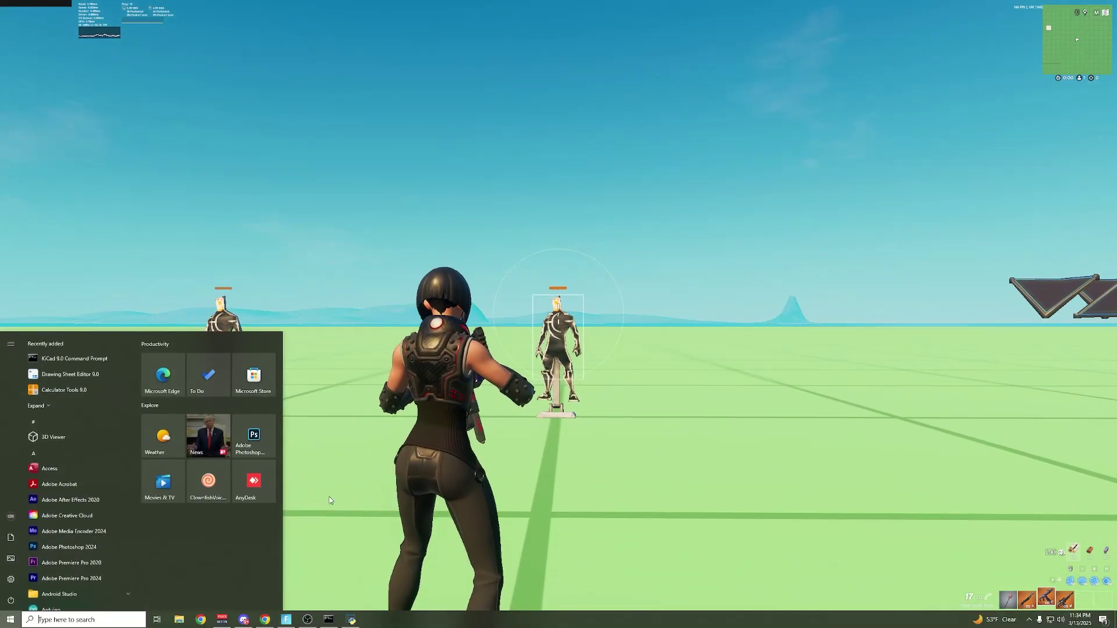
Reopen and reposition the Lunar overlay, turn off Show Detections and return to the game.
{"action": "left_click", "coordinate": [347, 620]}
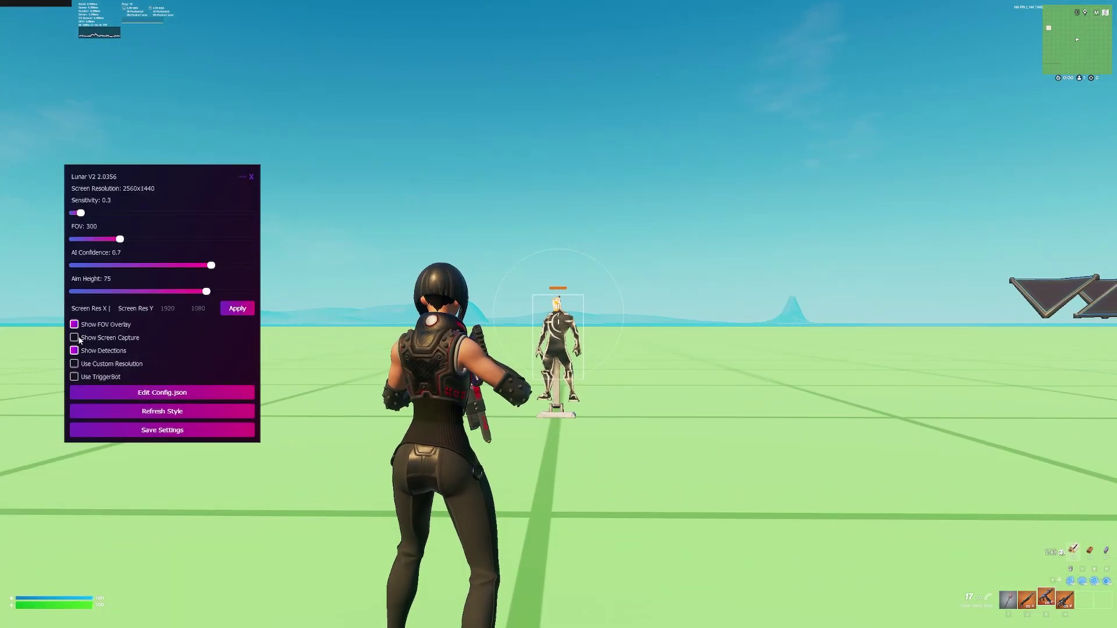
{"action": "left_click_drag", "start_coordinate": [160, 200], "coordinate": [144, 196]}
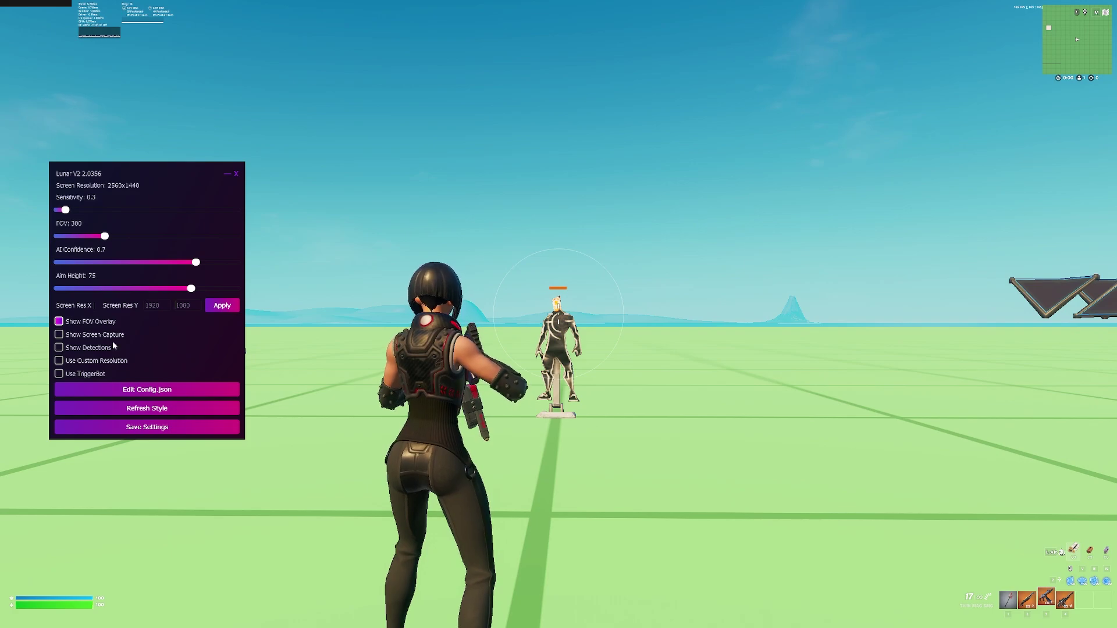
{"action": "left_click", "coordinate": [247, 356]}
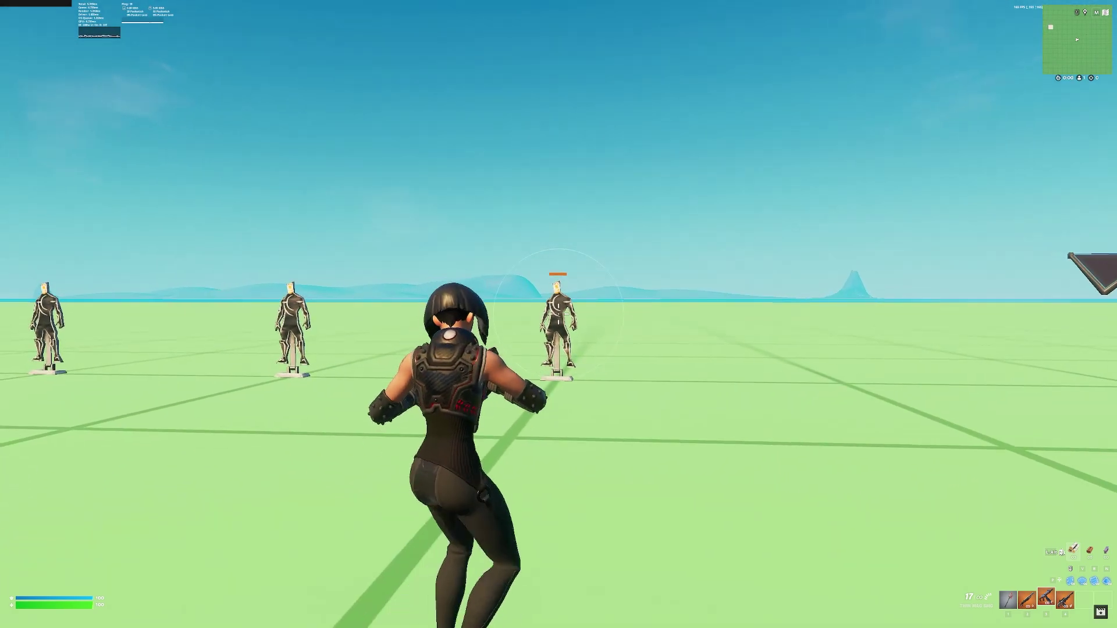
Shoot down the training dummies one after another along the row and reload the weapon.
{"action": "right_click", "coordinate": [558, 314]}
{"action": "left_click", "coordinate": [558, 314]}
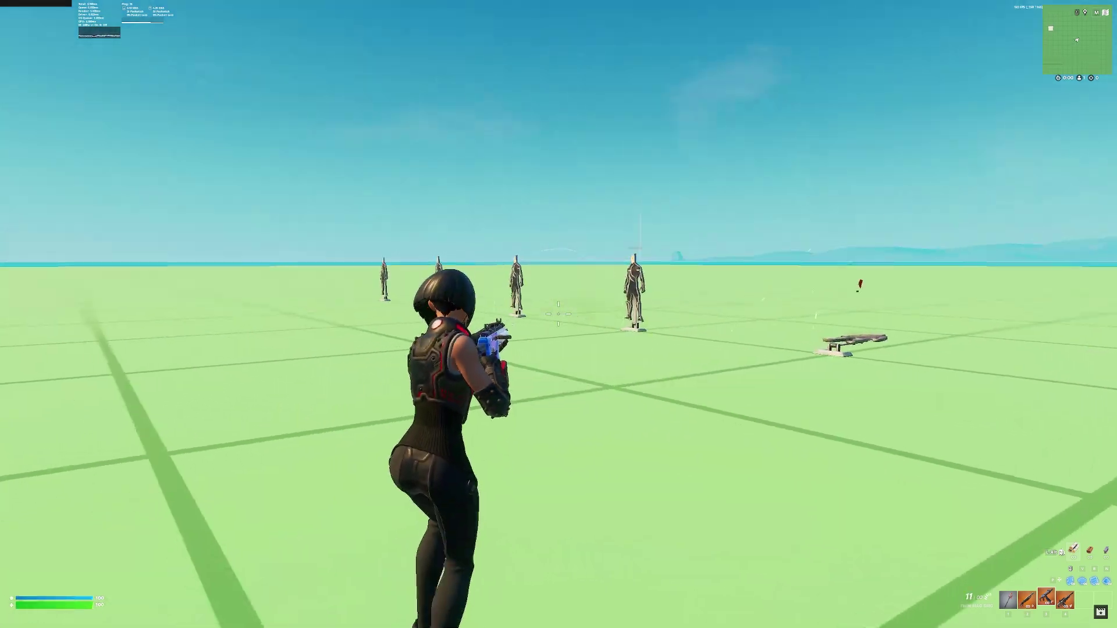
{"action": "left_click", "coordinate": [558, 314]}
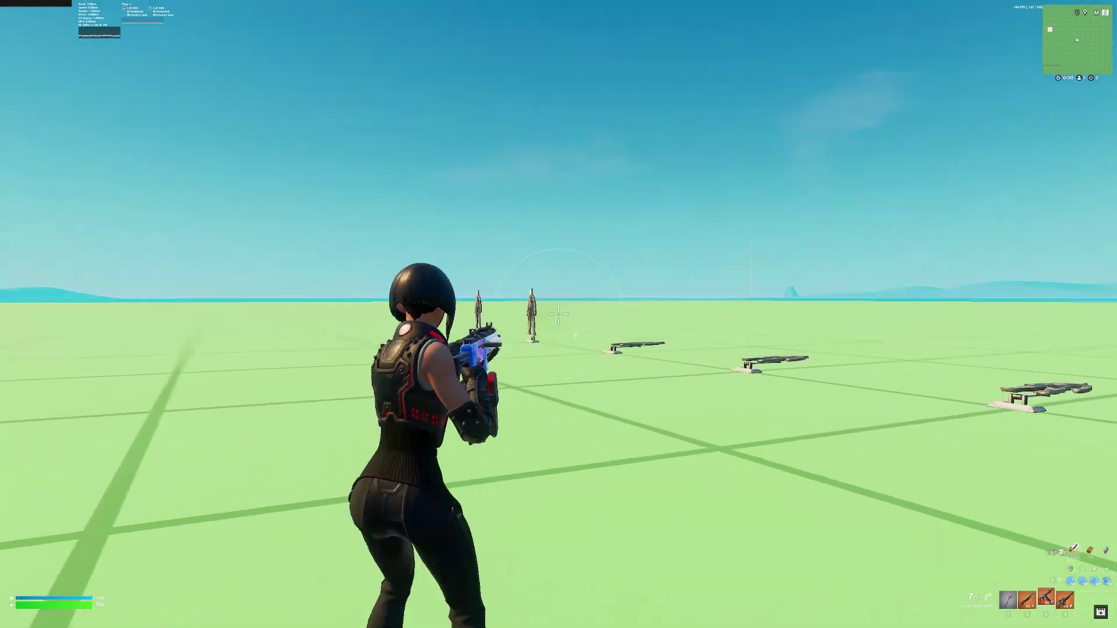
{"action": "right_click", "coordinate": [558, 314]}
{"action": "left_click", "coordinate": [558, 314]}
{"action": "key", "text": "r"}
{"action": "key", "text": "r"}
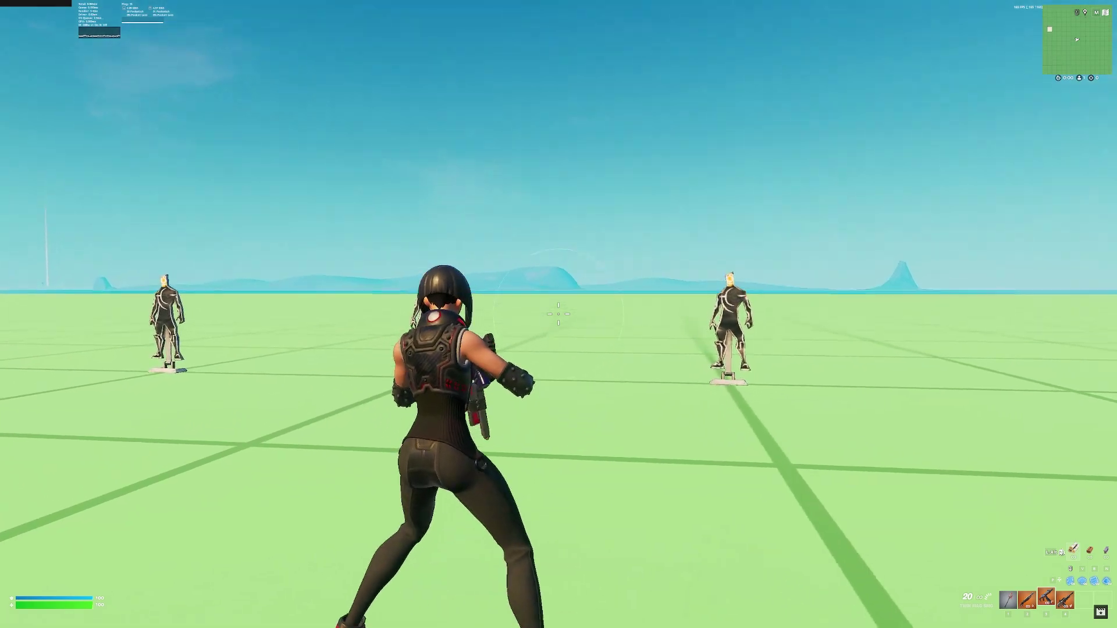
Test aiming at the respawned dummies while moving forward and strafing with aim height at 75.
{"action": "right_click", "coordinate": [558, 314]}
{"action": "right_click", "coordinate": [559, 315]}
{"action": "key", "text": "w"}
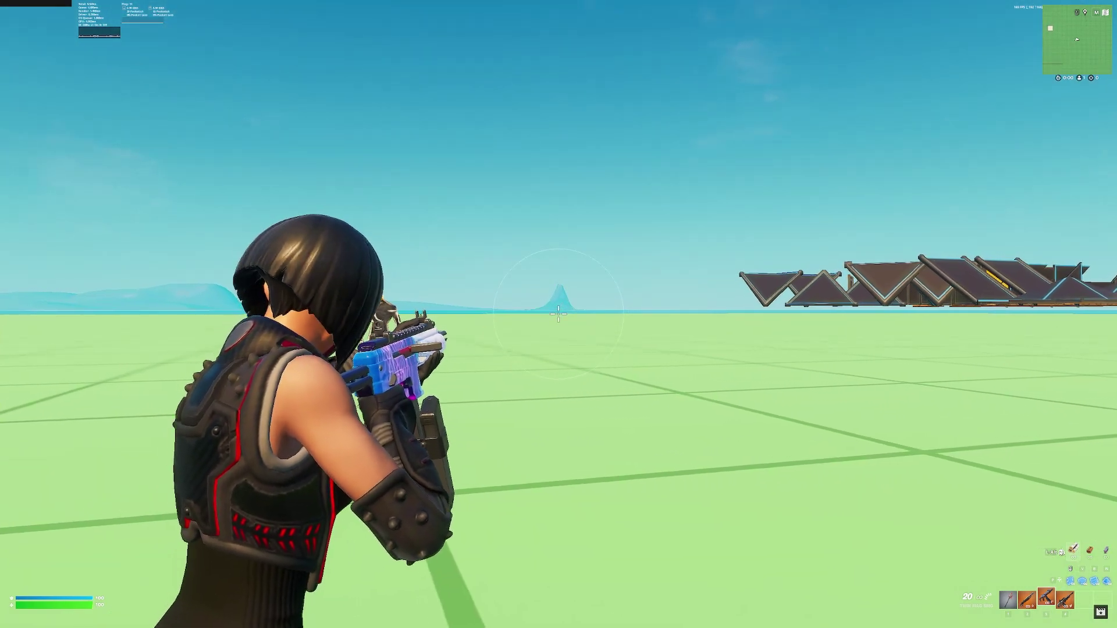
{"action": "key", "text": "d"}
{"action": "key", "text": "a"}
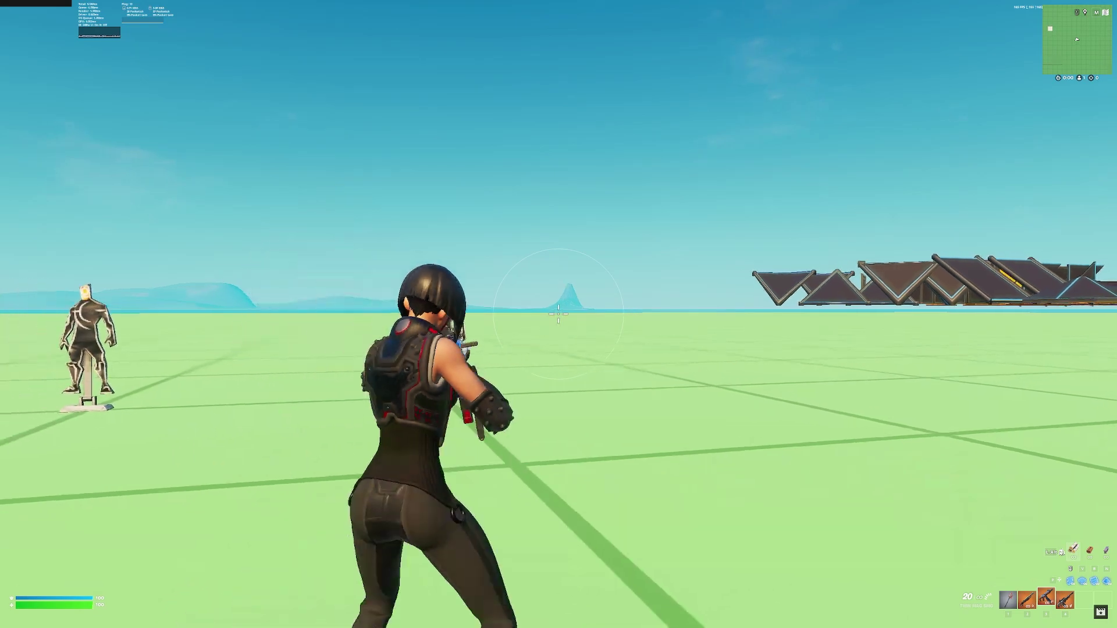
{"action": "key", "text": "d"}
{"action": "key", "text": "w"}
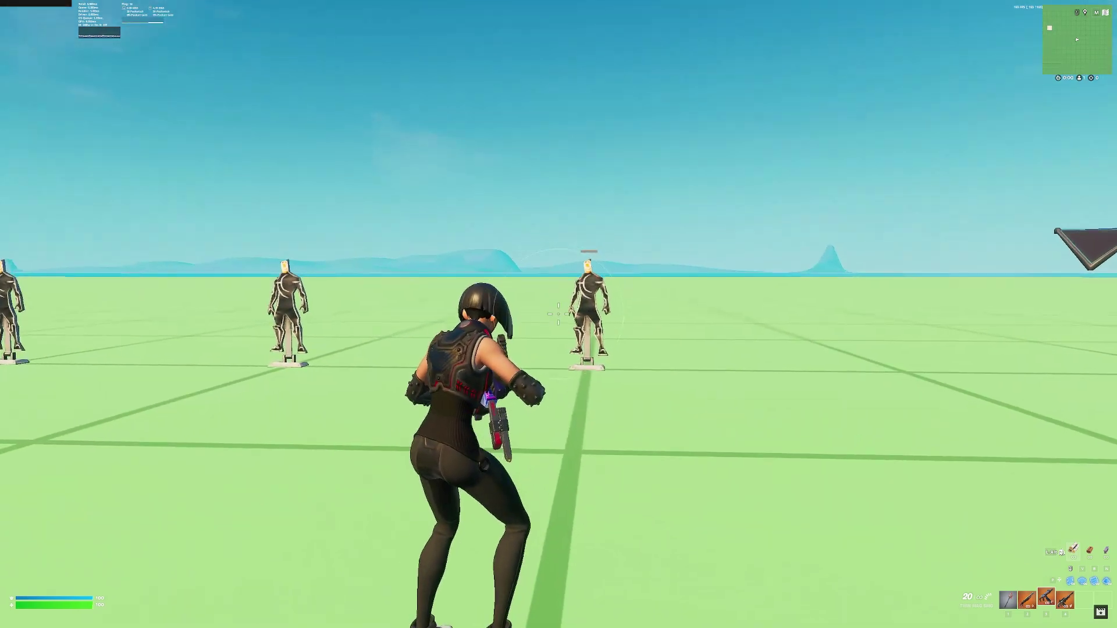
Bring the Lunar overlay back up over the game and reposition it to review its TriggerBot, config and style options.
{"action": "key", "text": "super"}
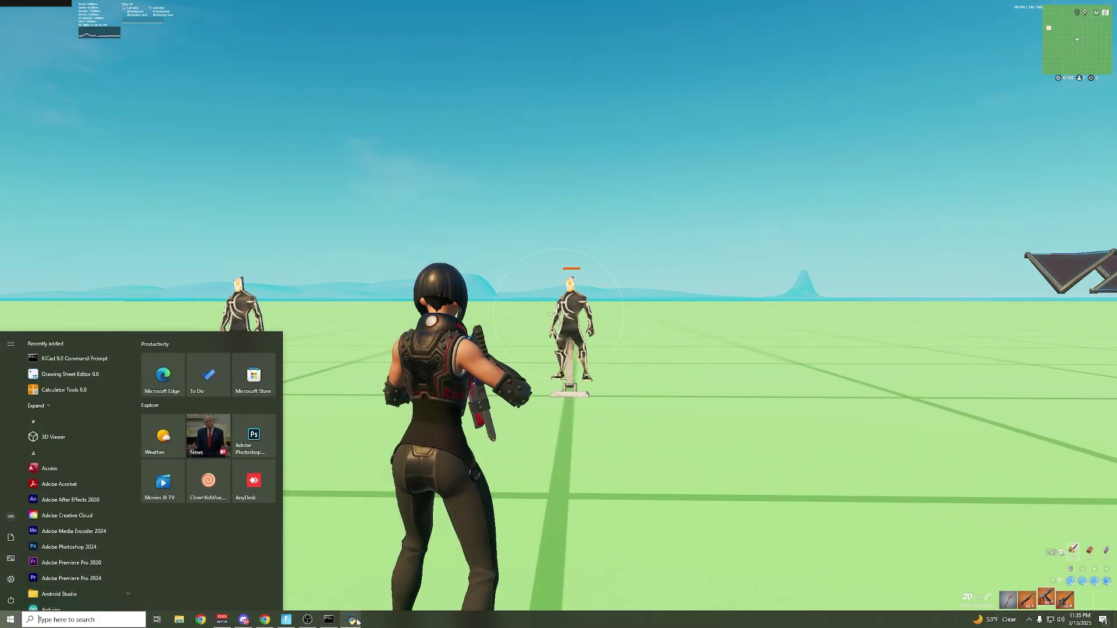
{"action": "left_click", "coordinate": [353, 620]}
{"action": "left_click_drag", "start_coordinate": [151, 202], "coordinate": [165, 177]}
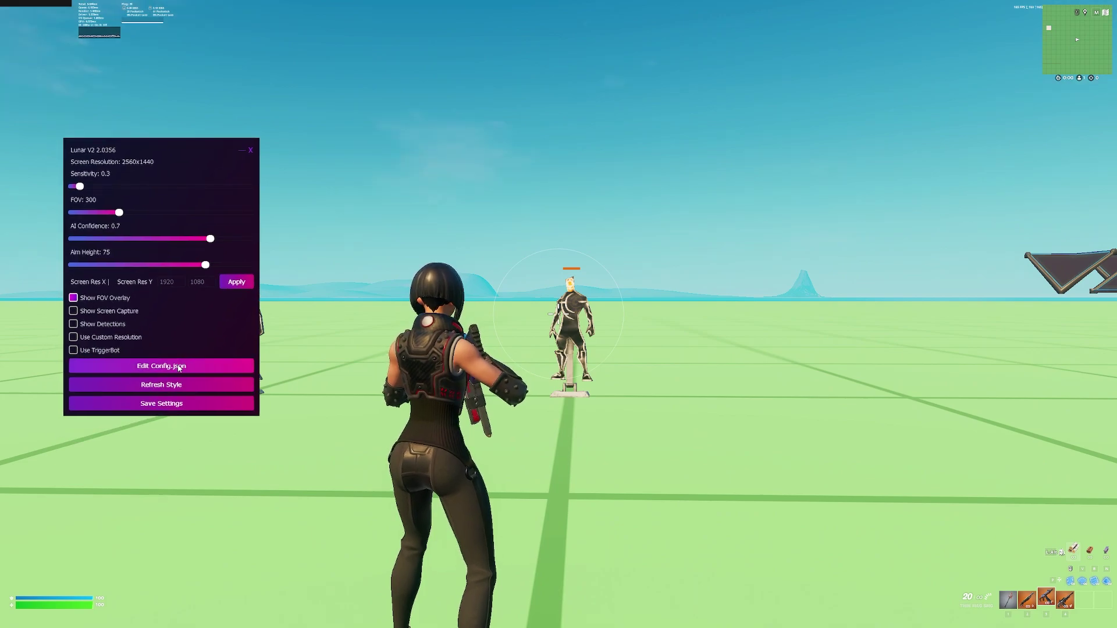
{"action": "left_click", "coordinate": [73, 350]}
{"action": "left_click", "coordinate": [190, 384]}
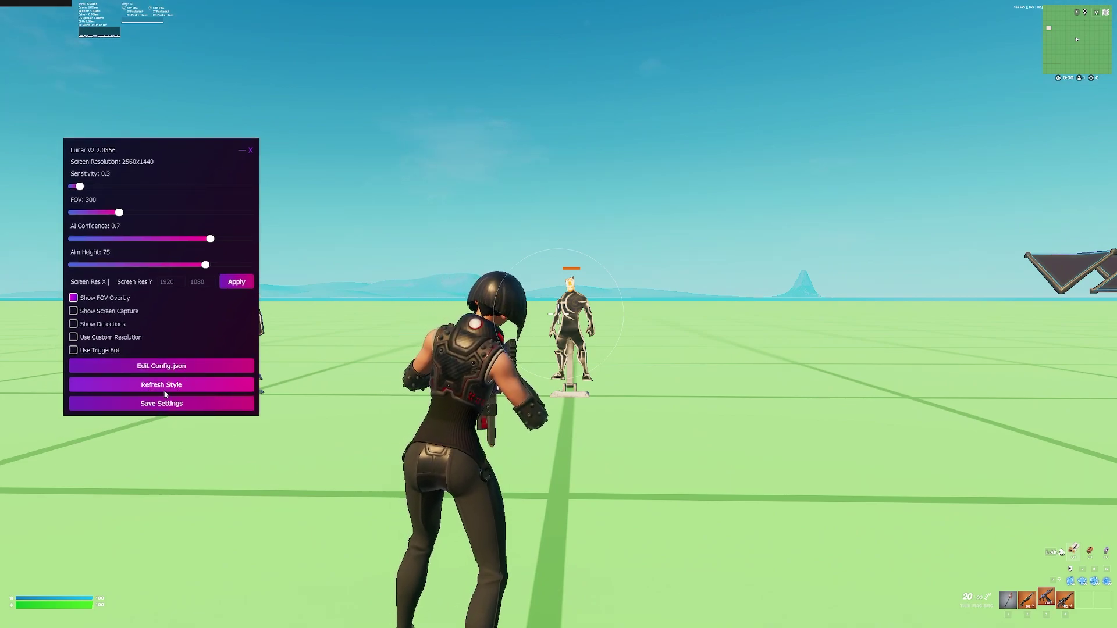
{"action": "left_click_drag", "start_coordinate": [144, 172], "coordinate": [183, 167]}
Show the 2.0355 lib config folder and open its style.py file in Notepad.
{"action": "key", "text": "super"}
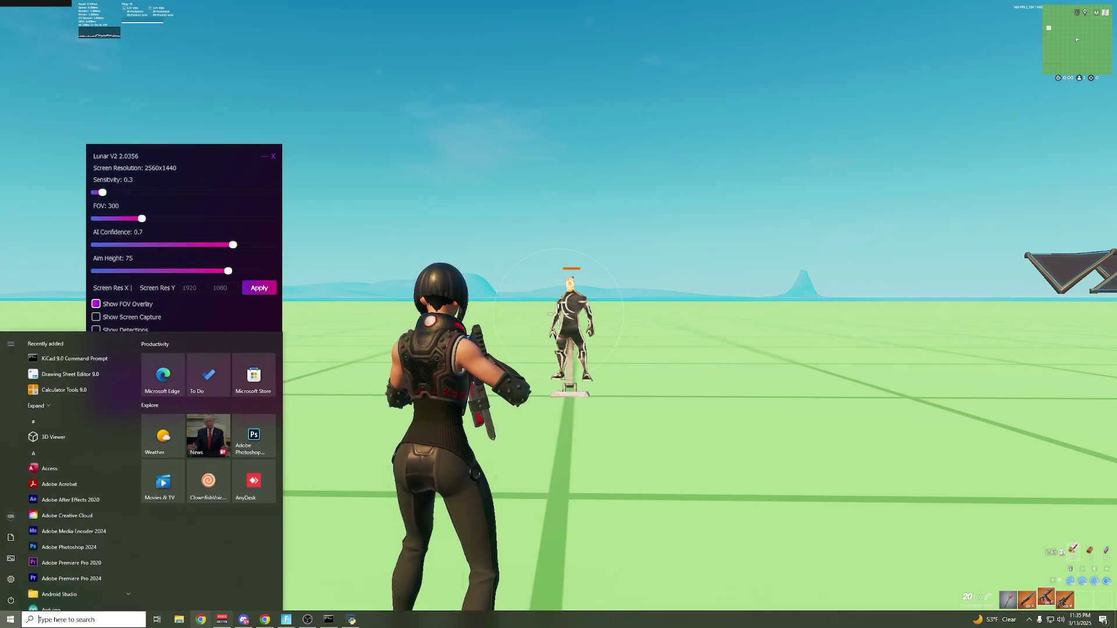
{"action": "key", "text": "super"}
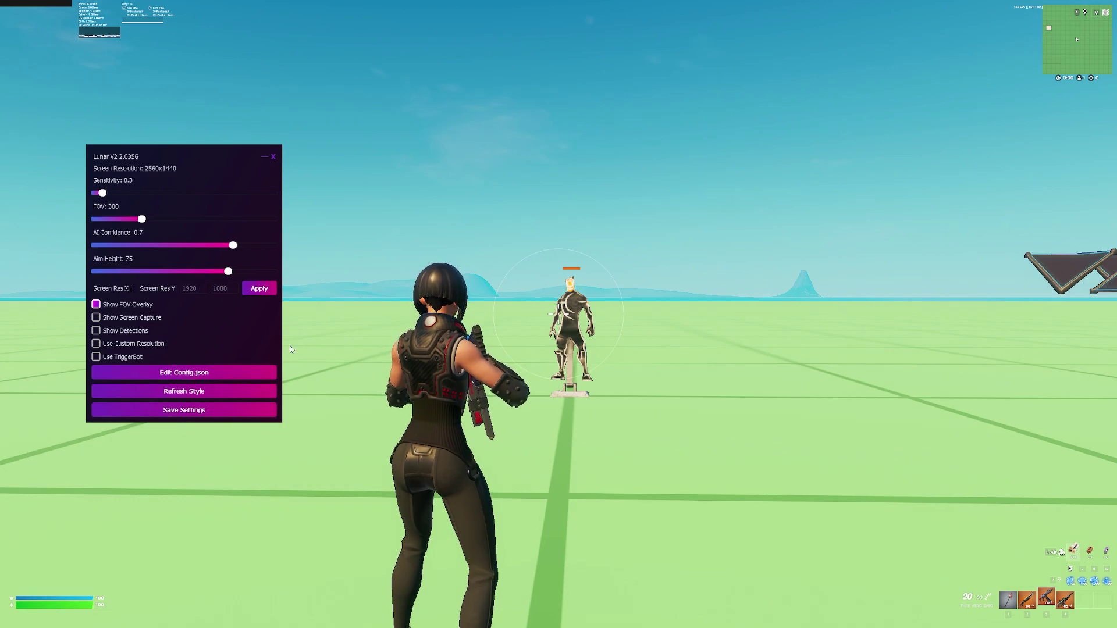
{"action": "left_click_drag", "start_coordinate": [427, 174], "coordinate": [402, 186]}
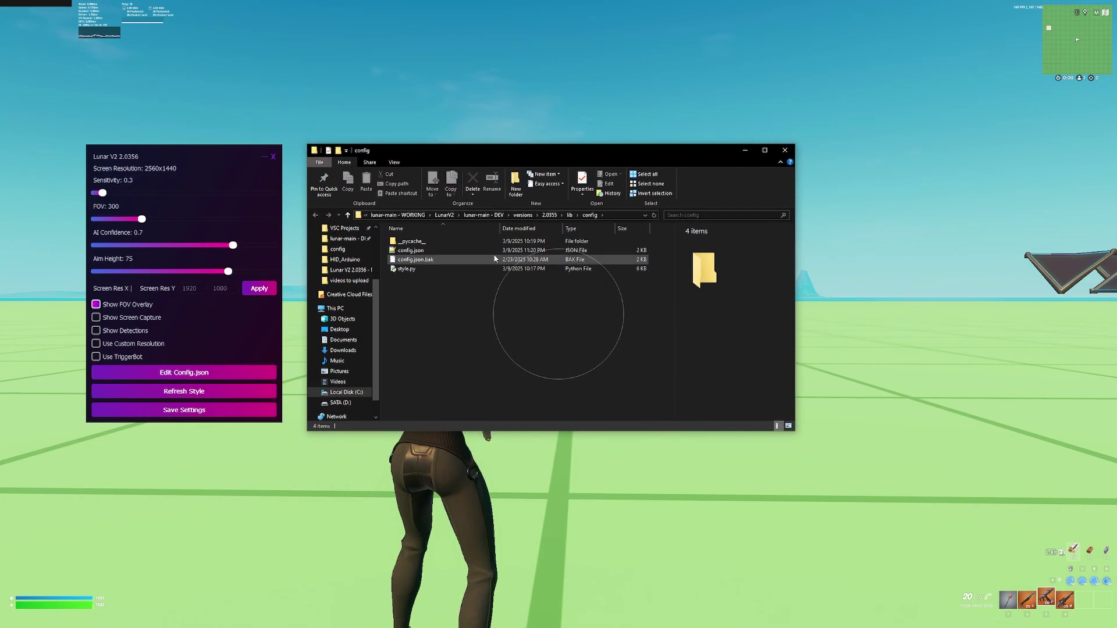
{"action": "left_click", "coordinate": [407, 269]}
{"action": "right_click", "coordinate": [408, 269]}
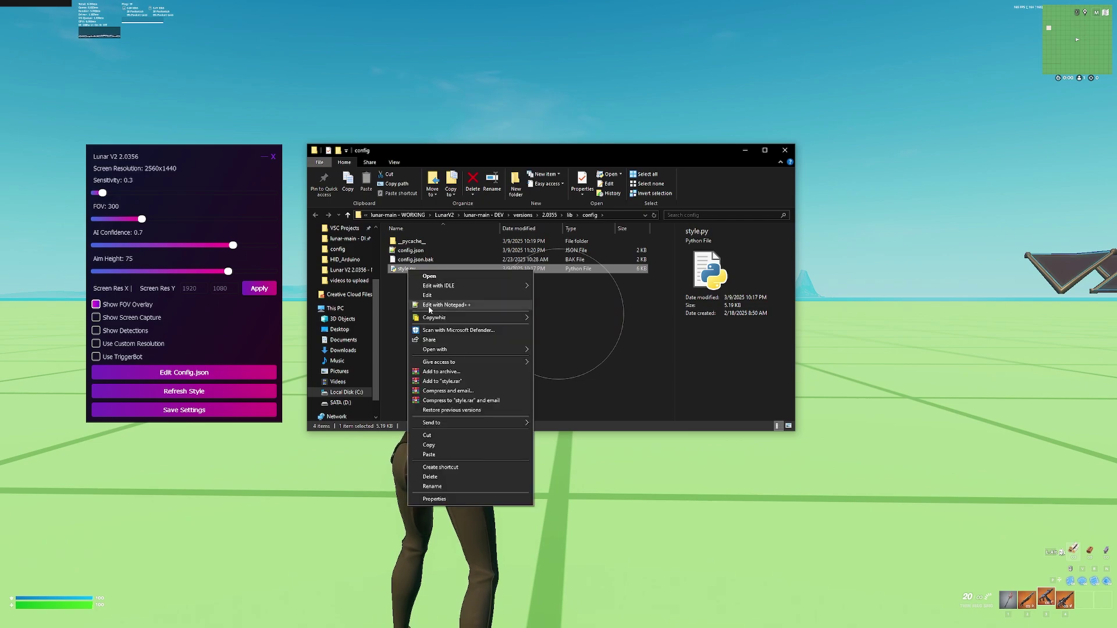
{"action": "left_click", "coordinate": [428, 300]}
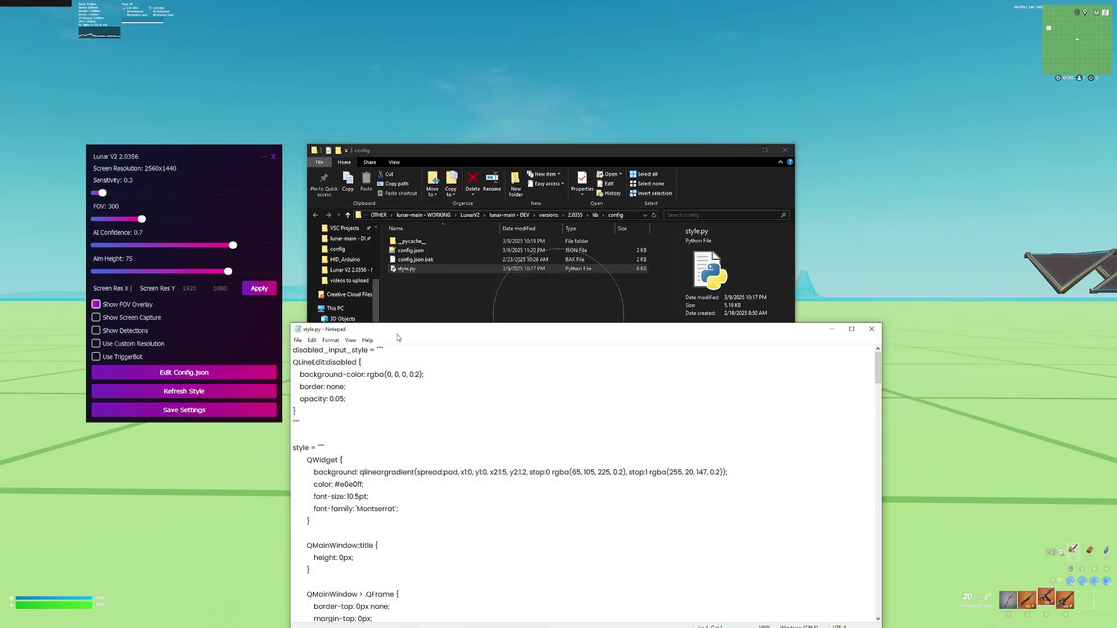
Look through the widget style definitions in style.py, moving its window clear of the overlay, and close the file.
{"action": "left_click_drag", "start_coordinate": [398, 336], "coordinate": [427, 166]}
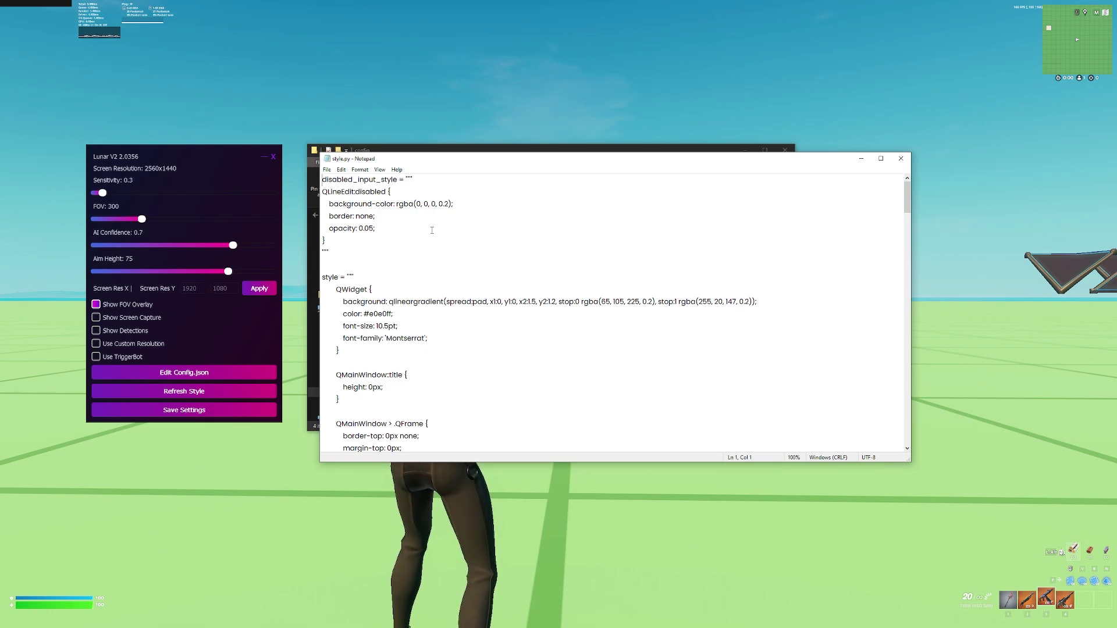
{"action": "left_click_drag", "start_coordinate": [401, 161], "coordinate": [550, 139]}
{"action": "scroll", "coordinate": [510, 265], "scroll_direction": "down", "scroll_amount": 5}
{"action": "scroll", "coordinate": [463, 220], "scroll_direction": "up", "scroll_amount": 3}
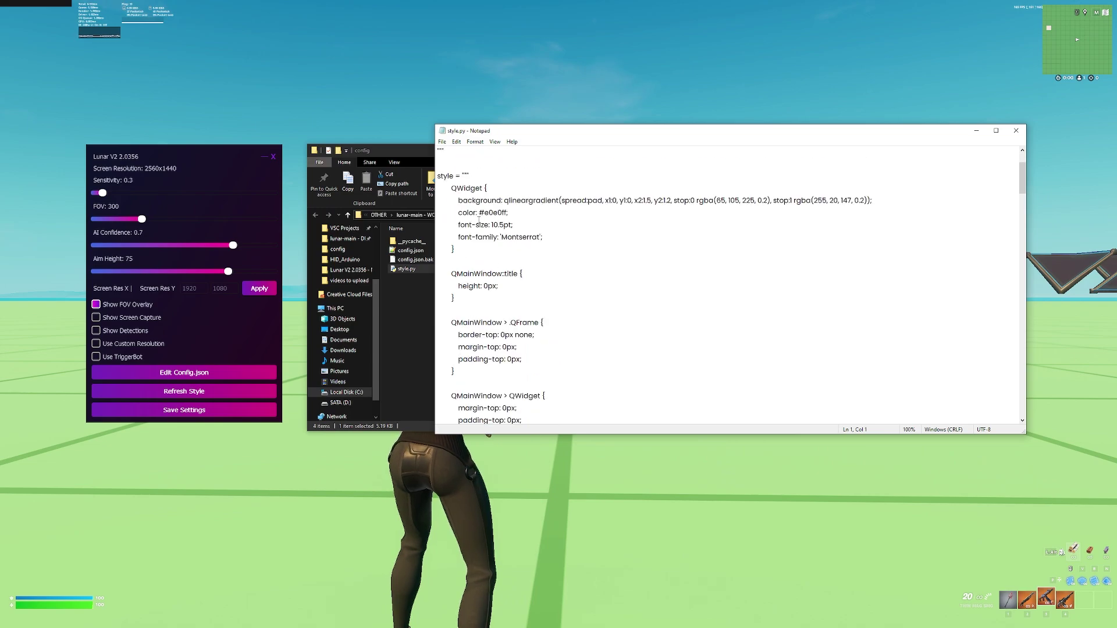
{"action": "scroll", "coordinate": [526, 231], "scroll_direction": "up", "scroll_amount": 2}
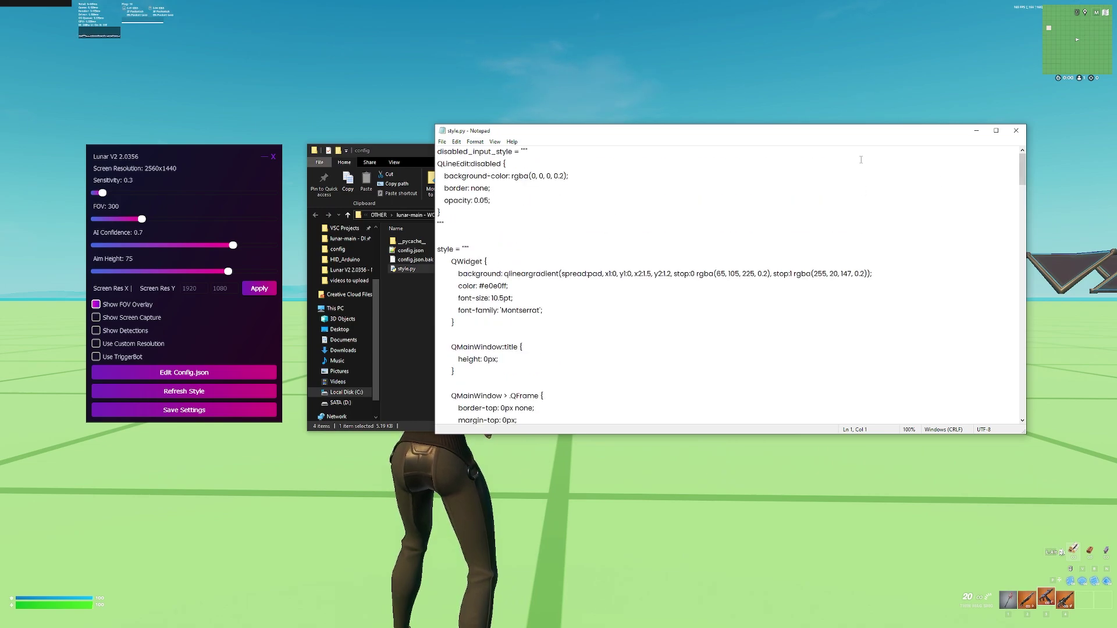
{"action": "left_click_drag", "start_coordinate": [669, 130], "coordinate": [576, 141]}
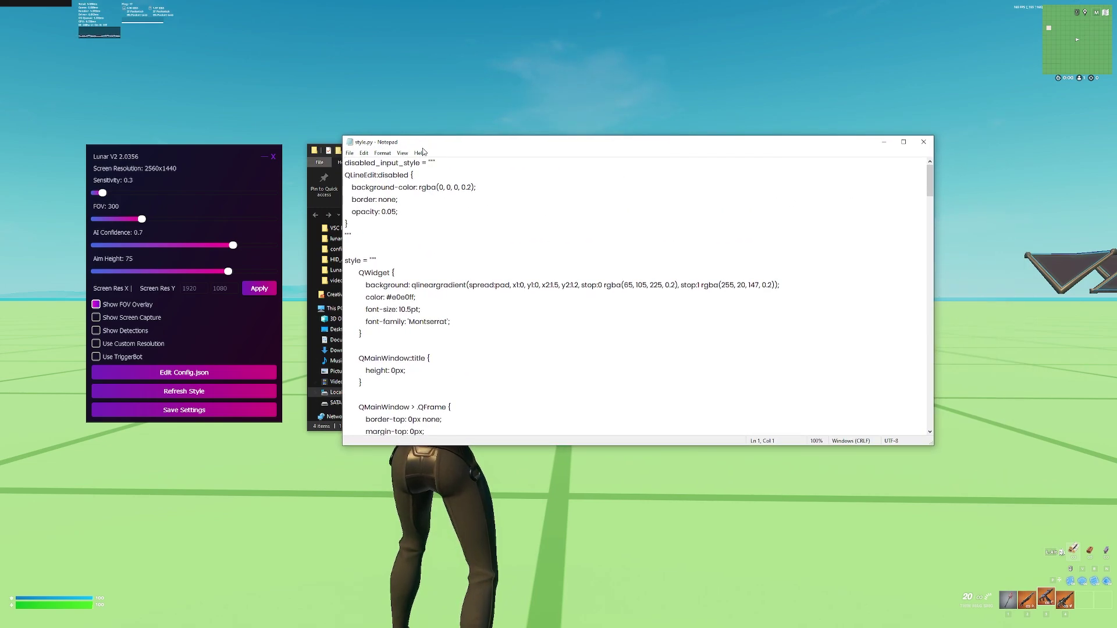
{"action": "left_click_drag", "start_coordinate": [370, 145], "coordinate": [328, 232]}
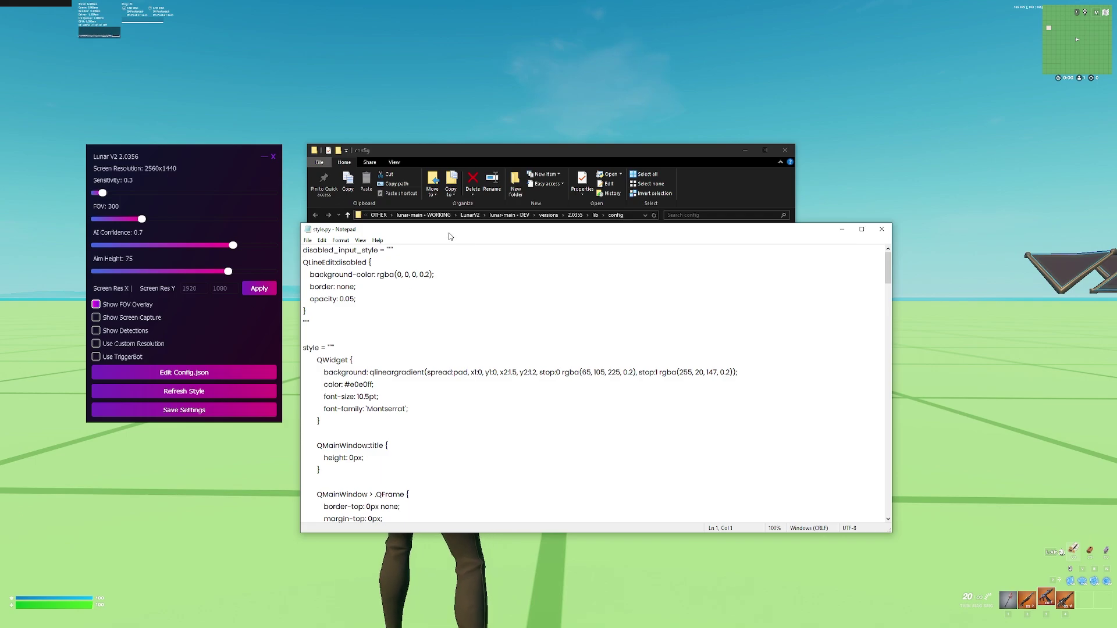
{"action": "left_click_drag", "start_coordinate": [447, 234], "coordinate": [384, 201]}
{"action": "left_click", "coordinate": [819, 198]}
Reposition the config folder window and open config.json in Notepad++.
{"action": "left_click_drag", "start_coordinate": [574, 153], "coordinate": [603, 138]}
{"action": "left_click", "coordinate": [451, 298]}
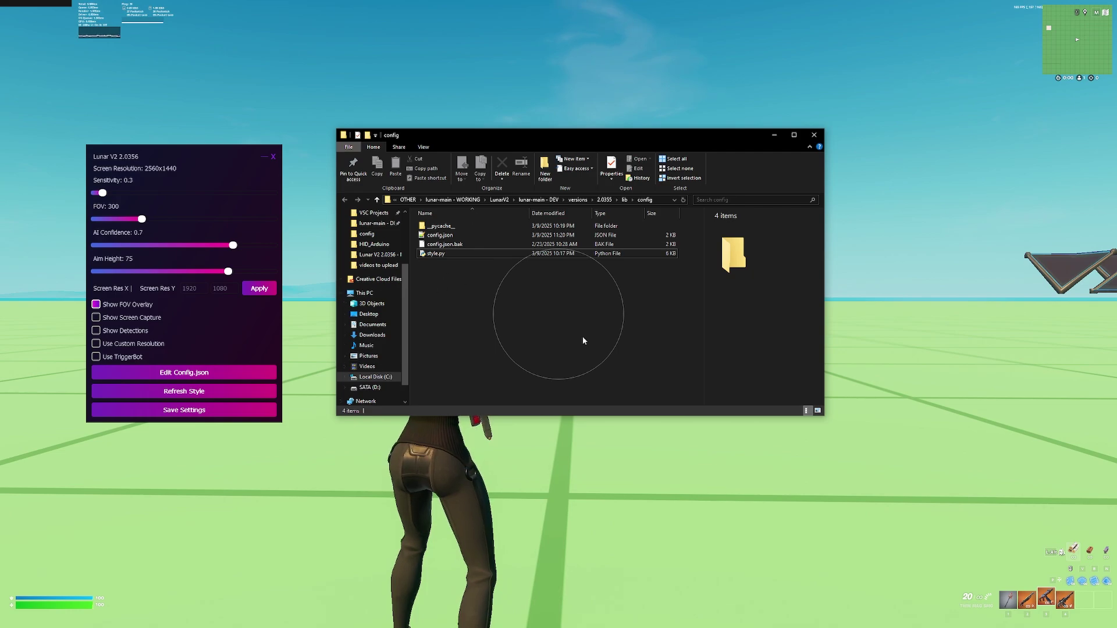
{"action": "left_click", "coordinate": [442, 235]}
{"action": "right_click", "coordinate": [442, 236]}
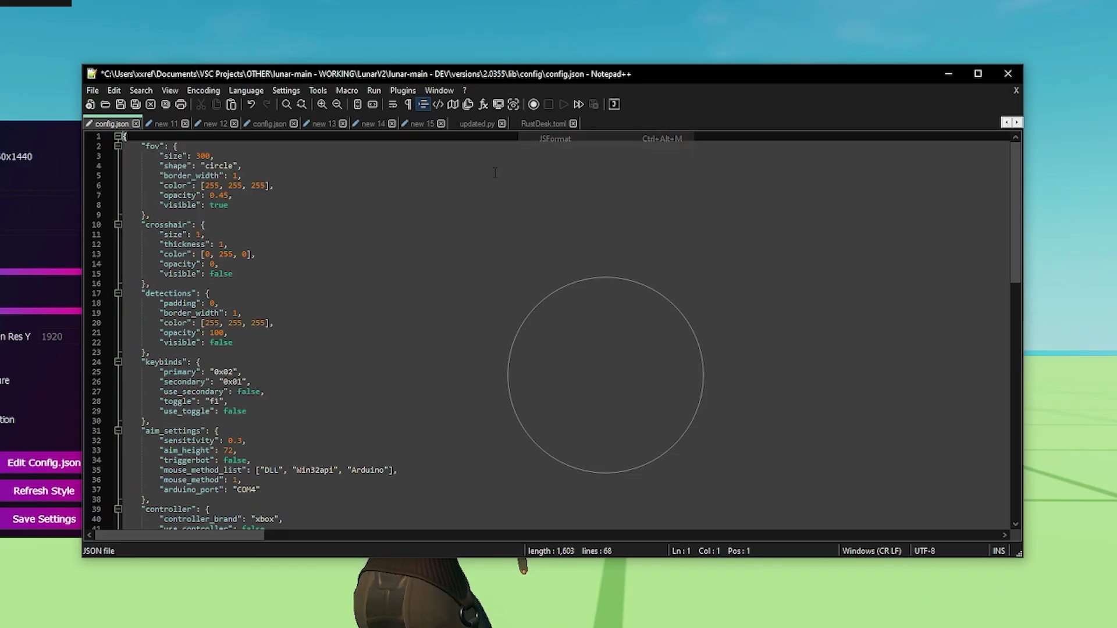
Examine the fov section of config.json, highlighting its size, shape and opacity entries.
{"action": "left_click", "coordinate": [251, 225]}
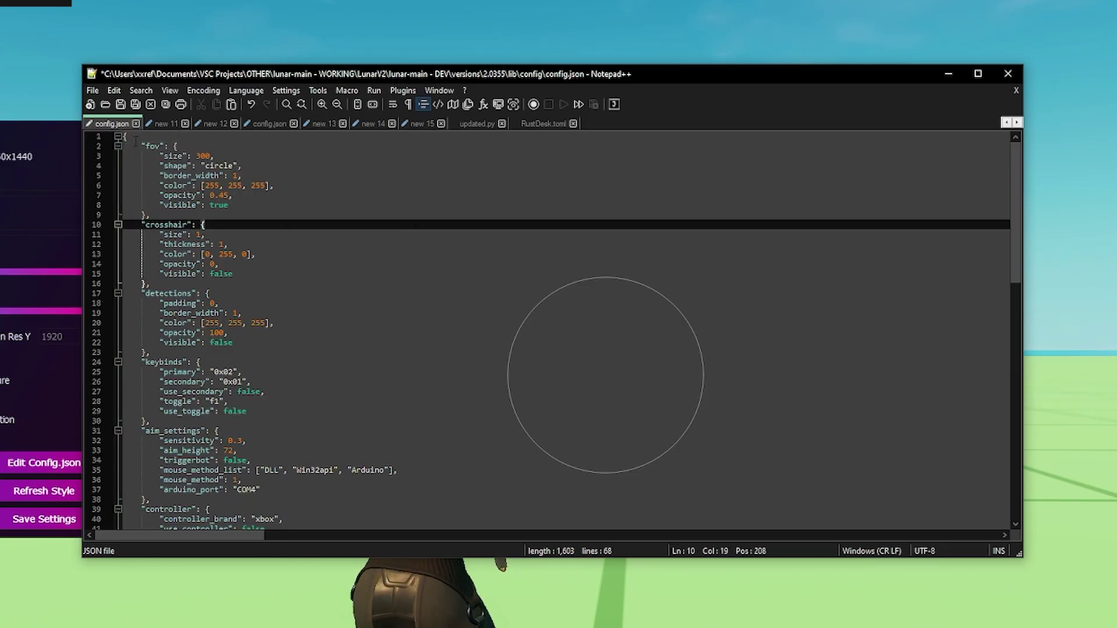
{"action": "left_click", "coordinate": [250, 137]}
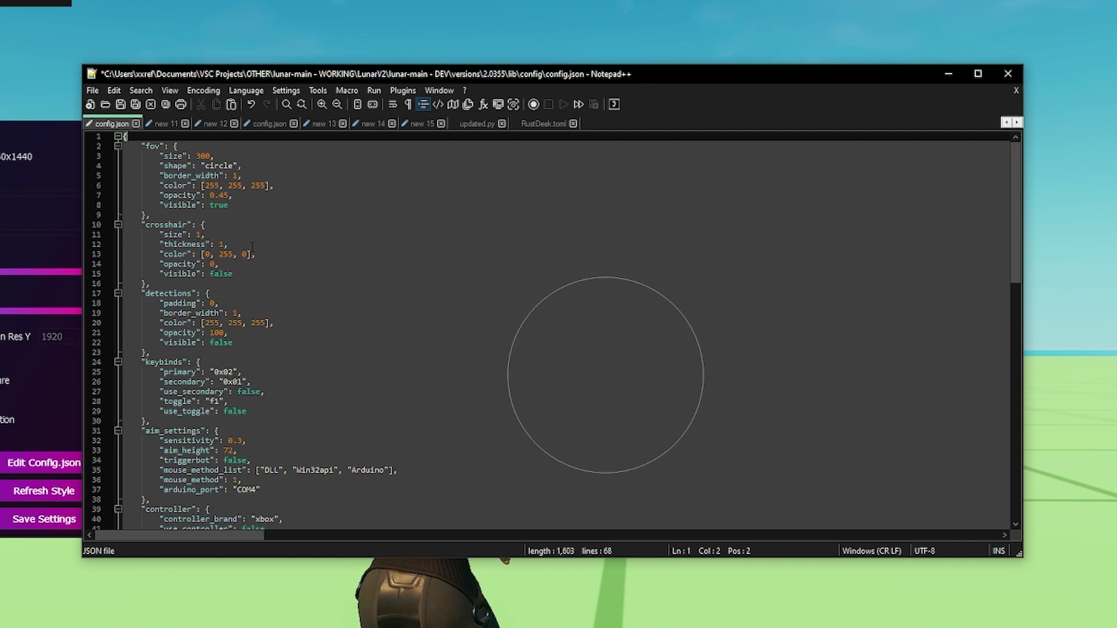
{"action": "double_click", "coordinate": [153, 146]}
{"action": "scroll", "coordinate": [559, 332], "scroll_direction": "down", "scroll_amount": 5}
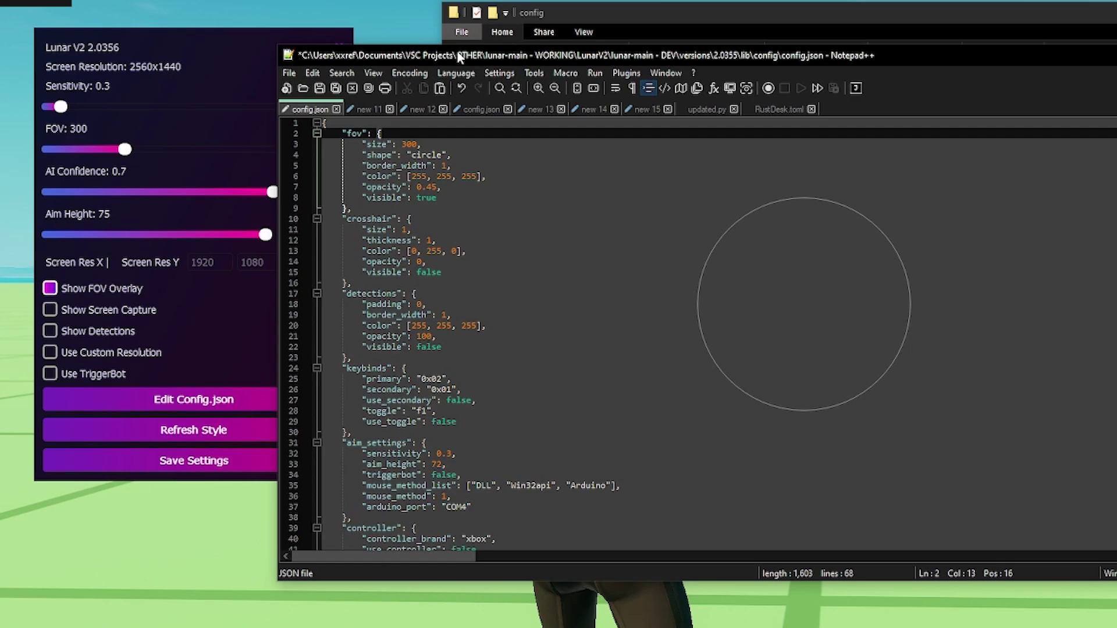
{"action": "left_click_drag", "start_coordinate": [412, 144], "coordinate": [401, 144]}
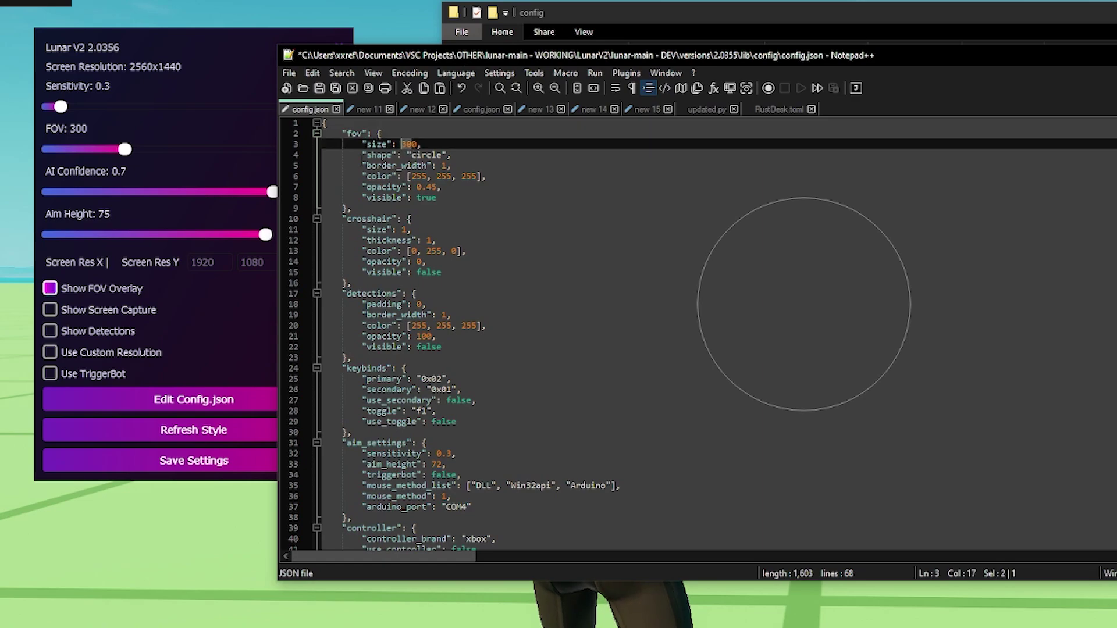
{"action": "left_click", "coordinate": [486, 157]}
{"action": "double_click", "coordinate": [428, 155]}
{"action": "left_click", "coordinate": [428, 155]}
{"action": "key", "text": "End"}
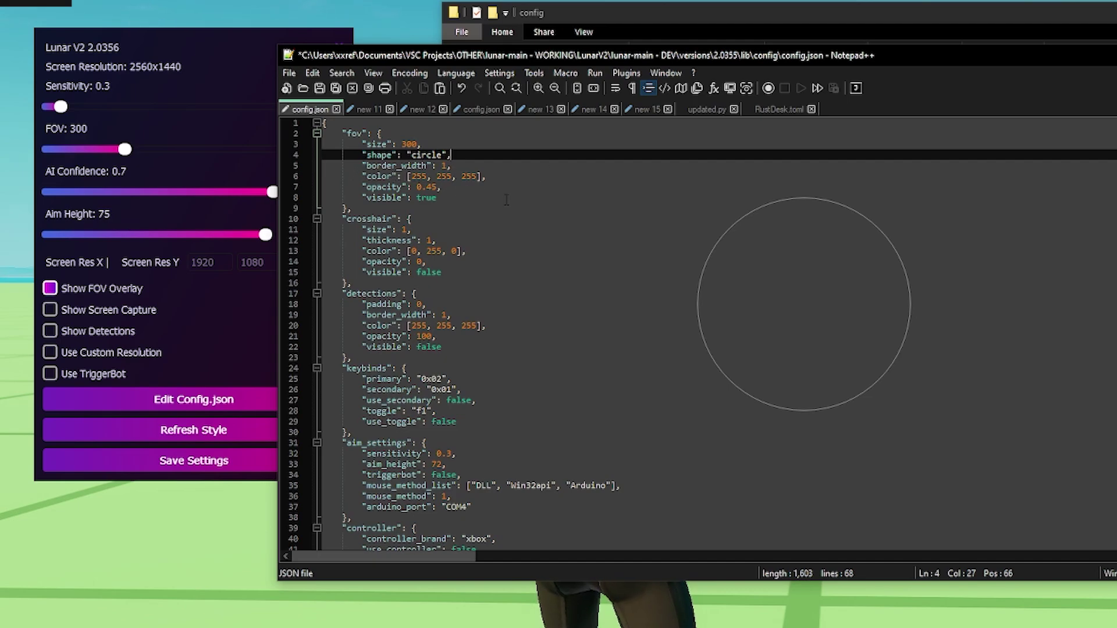
{"action": "left_click_drag", "start_coordinate": [441, 188], "coordinate": [412, 188]}
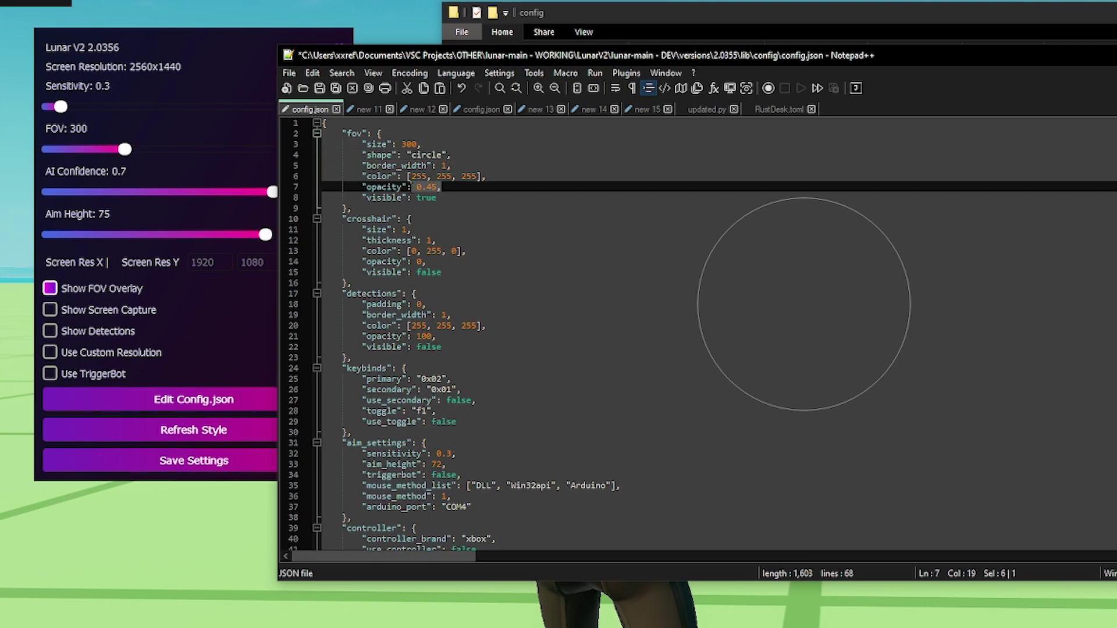
{"action": "left_click", "coordinate": [441, 187]}
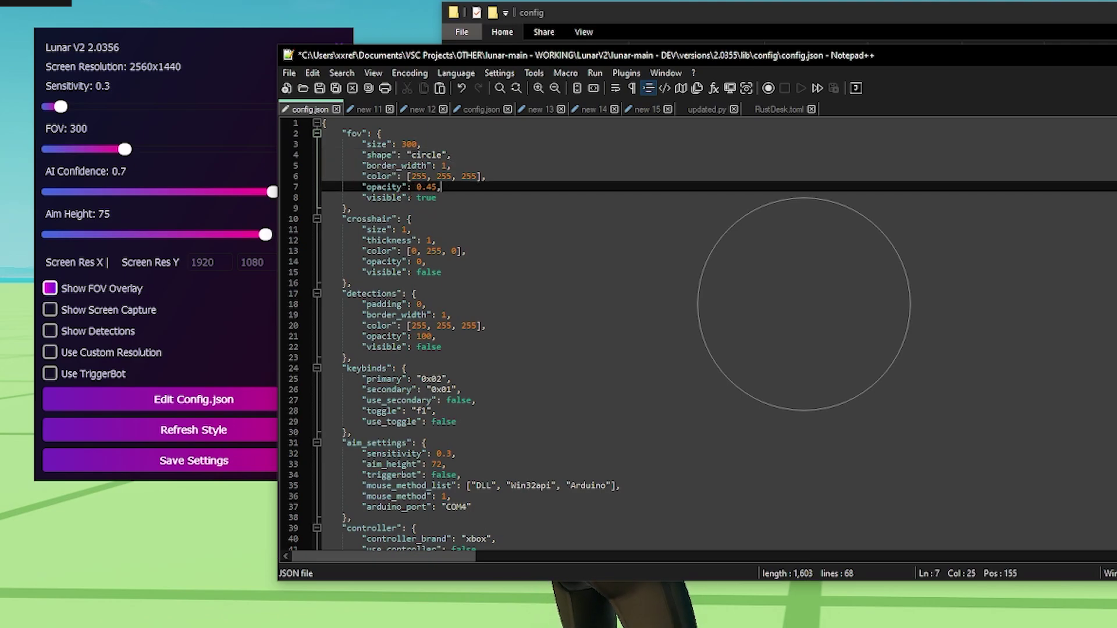
Look over the crosshair and detections sections of config.json.
{"action": "scroll", "coordinate": [434, 203], "scroll_direction": "down", "scroll_amount": 1}
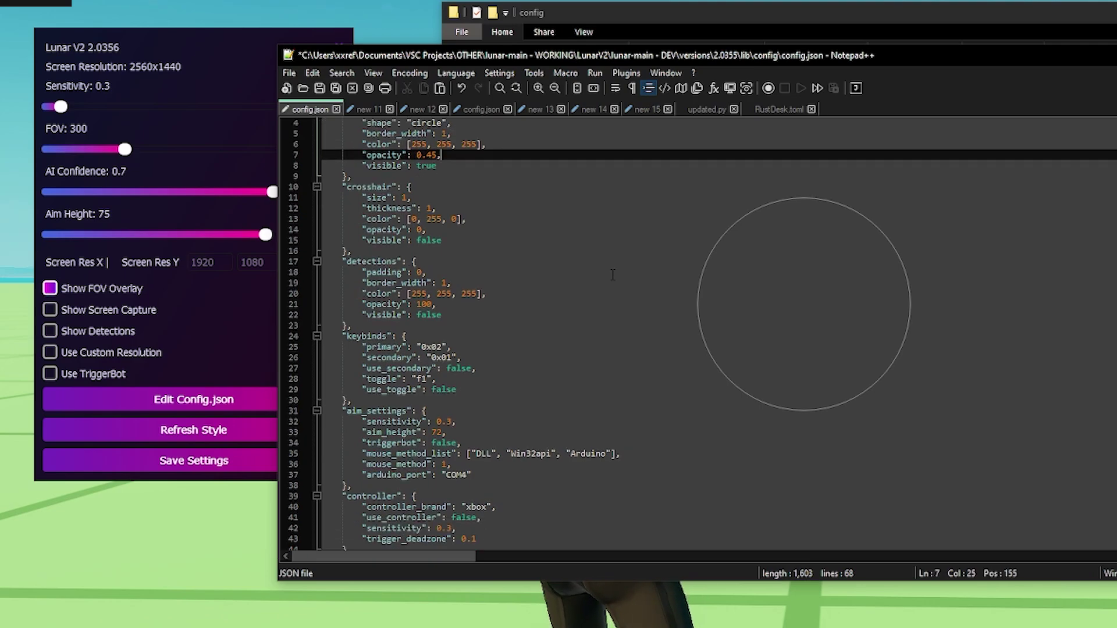
{"action": "scroll", "coordinate": [416, 198], "scroll_direction": "up", "scroll_amount": 1}
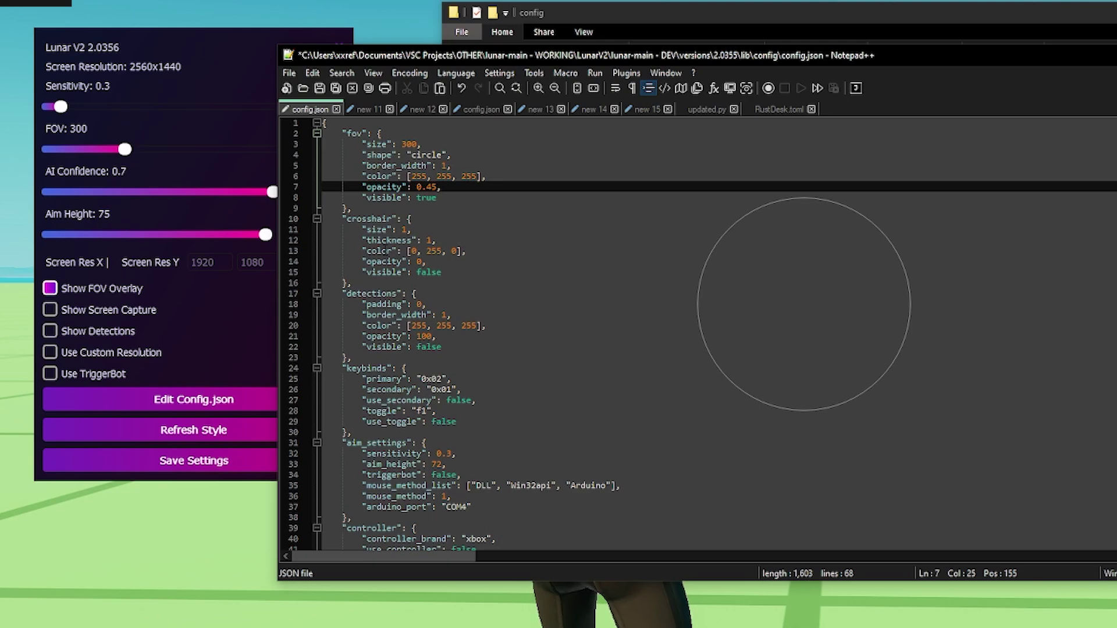
{"action": "scroll", "coordinate": [698, 335], "scroll_direction": "down", "scroll_amount": 1}
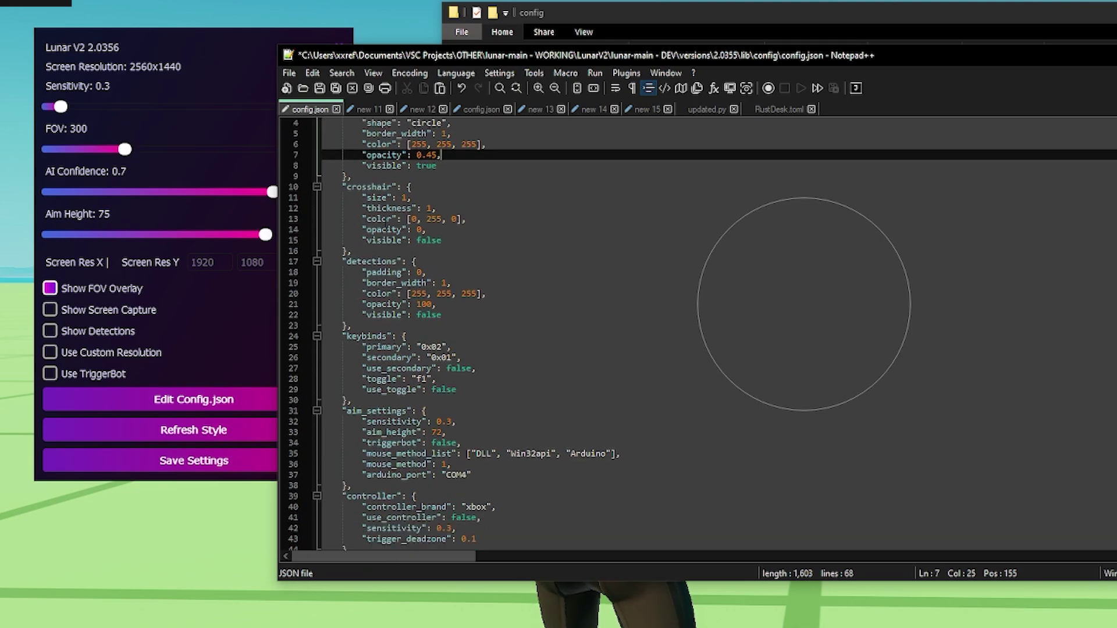
{"action": "scroll", "coordinate": [506, 200], "scroll_direction": "down", "scroll_amount": 2}
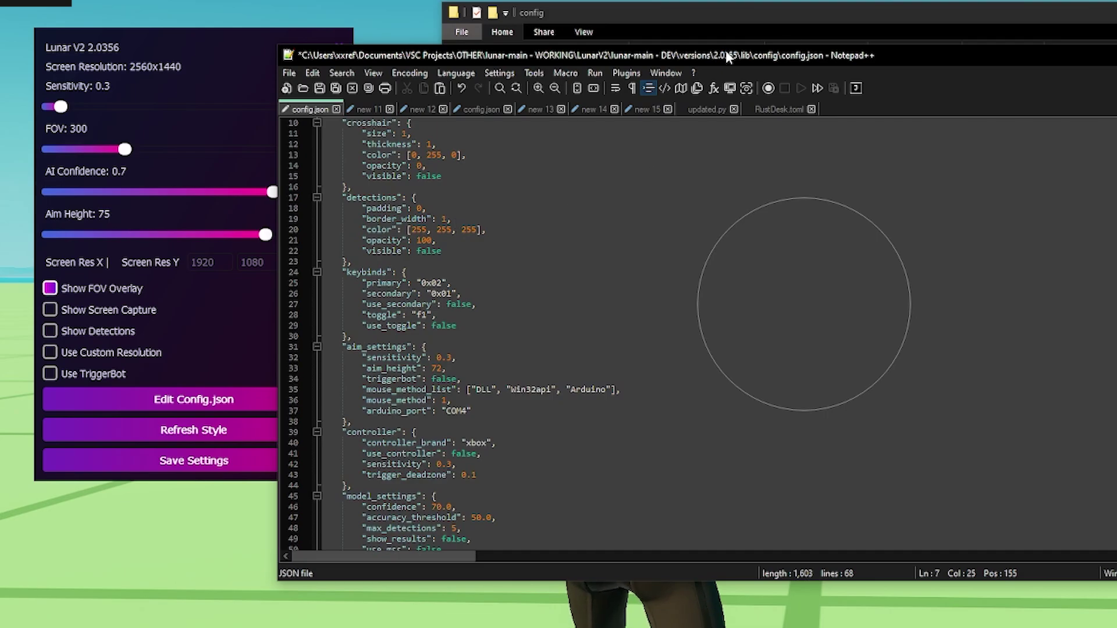
Move the Lunar overlay aside, hide the editor and config folder windows, and turn on Show Detections.
{"action": "left_click", "coordinate": [176, 43]}
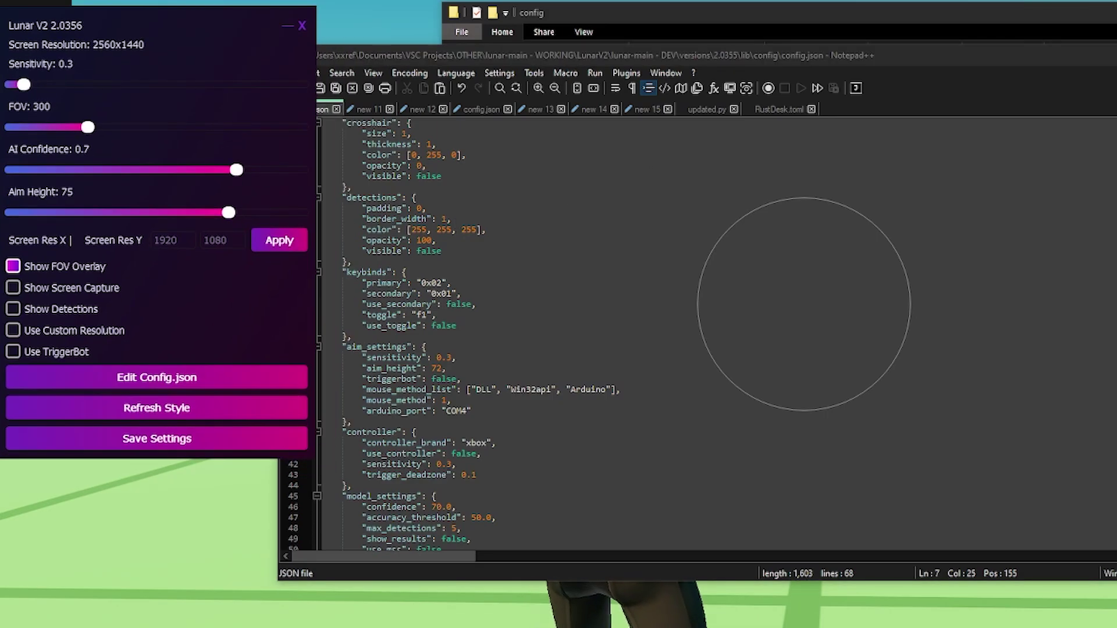
{"action": "left_click", "coordinate": [1116, 55]}
{"action": "left_click", "coordinate": [1116, 13]}
{"action": "left_click", "coordinate": [29, 309]}
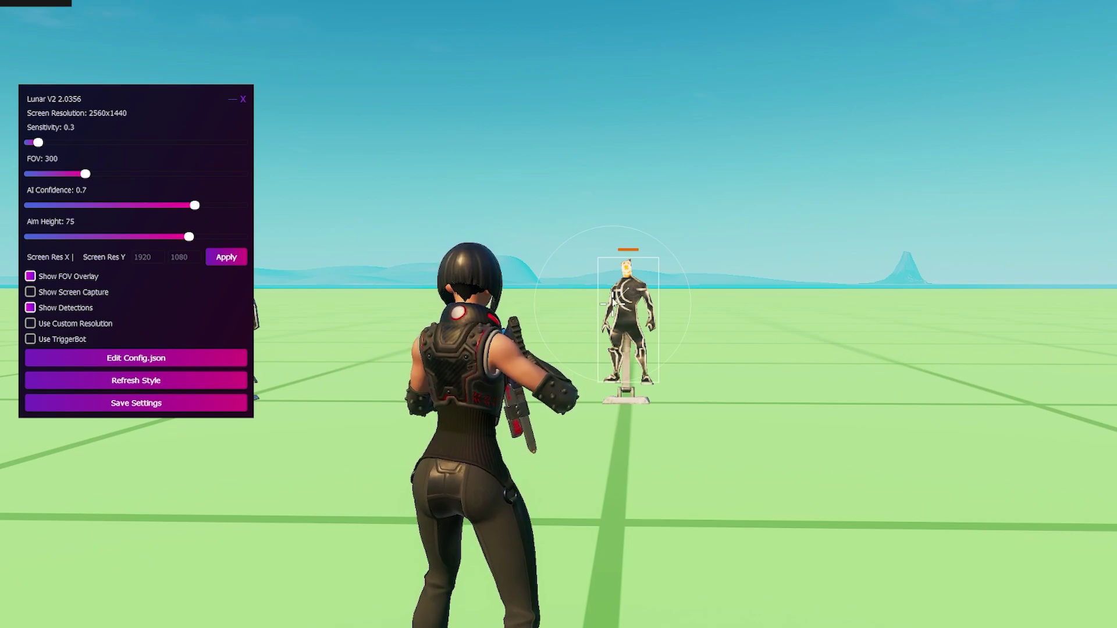
Bring config.json back up in Notepad++ and arrange it and the Lunar overlay on either side of the detected dummy.
{"action": "key", "text": "super"}
{"action": "left_click", "coordinate": [477, 627]}
{"action": "left_click_drag", "start_coordinate": [453, 115], "coordinate": [909, 43]}
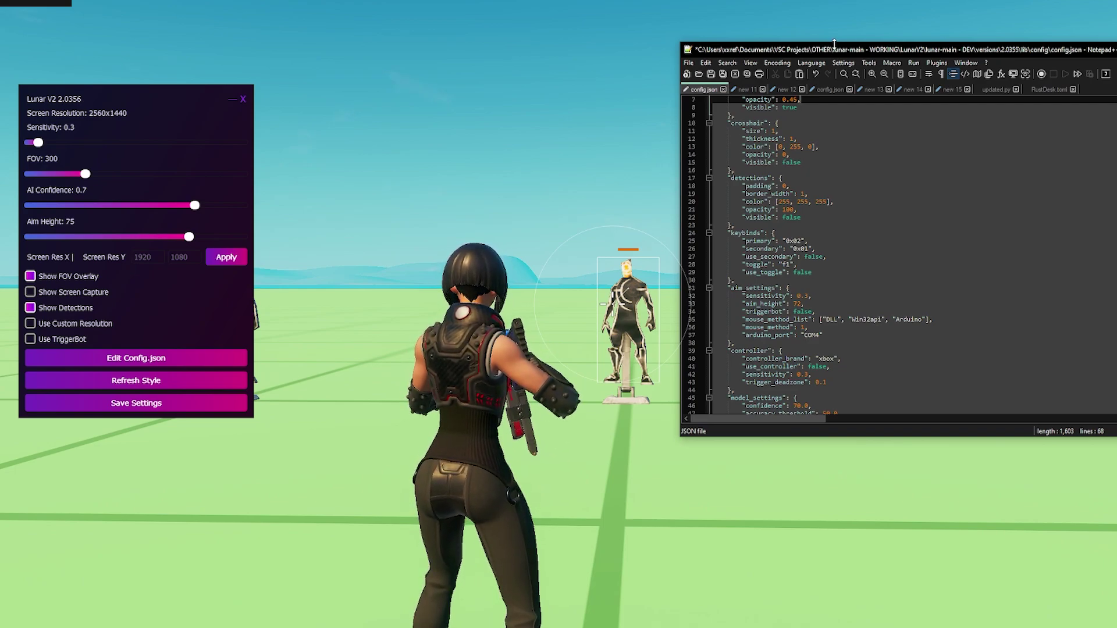
{"action": "left_click_drag", "start_coordinate": [834, 44], "coordinate": [845, 46]}
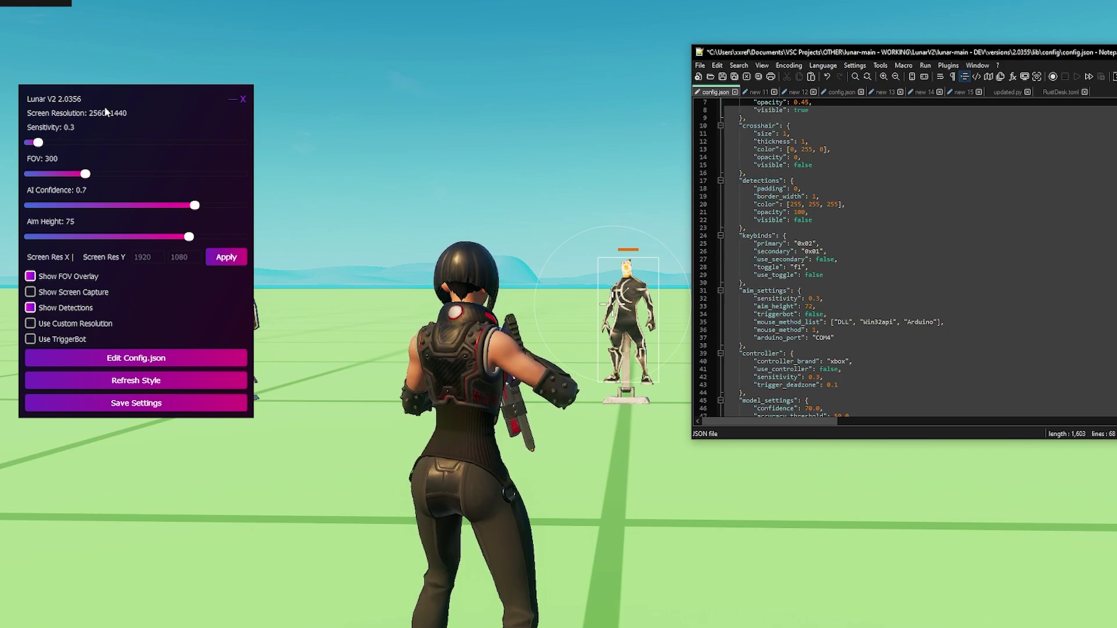
{"action": "left_click_drag", "start_coordinate": [105, 110], "coordinate": [132, 103]}
{"action": "left_click_drag", "start_coordinate": [842, 55], "coordinate": [843, 63]}
Examine the detections section of config.json and the primary key entry under keybinds.
{"action": "left_click_drag", "start_coordinate": [814, 227], "coordinate": [745, 191]}
{"action": "left_click", "coordinate": [815, 227]}
{"action": "scroll", "coordinate": [803, 212], "scroll_direction": "down", "scroll_amount": 1}
{"action": "scroll", "coordinate": [802, 211], "scroll_direction": "down", "scroll_amount": 1}
{"action": "scroll", "coordinate": [803, 212], "scroll_direction": "down", "scroll_amount": 1}
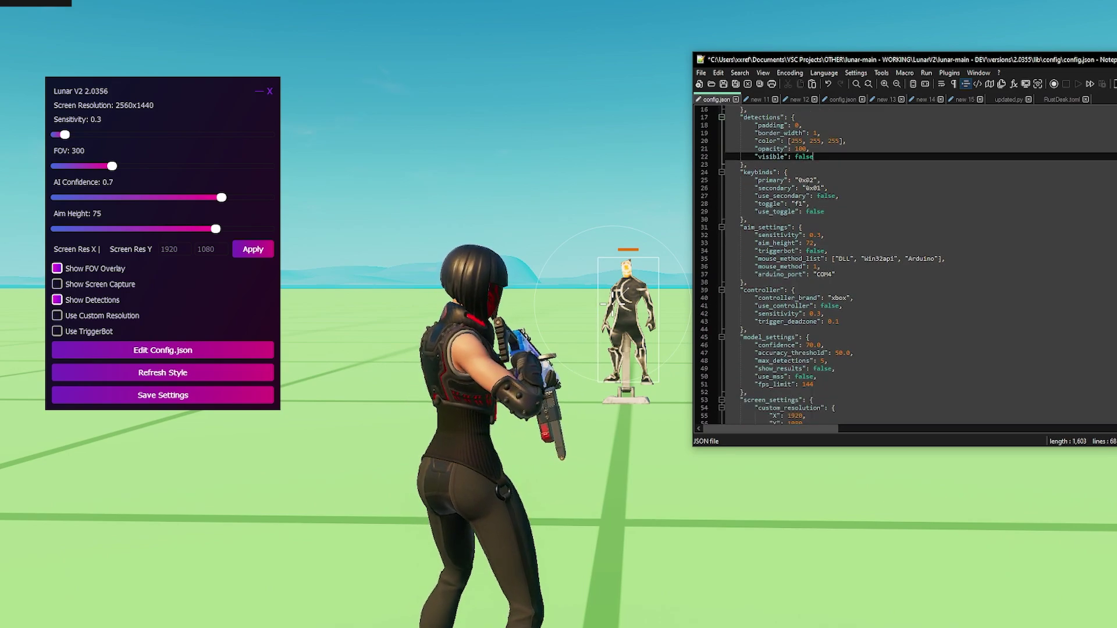
{"action": "double_click", "coordinate": [809, 181]}
{"action": "left_click", "coordinate": [819, 181]}
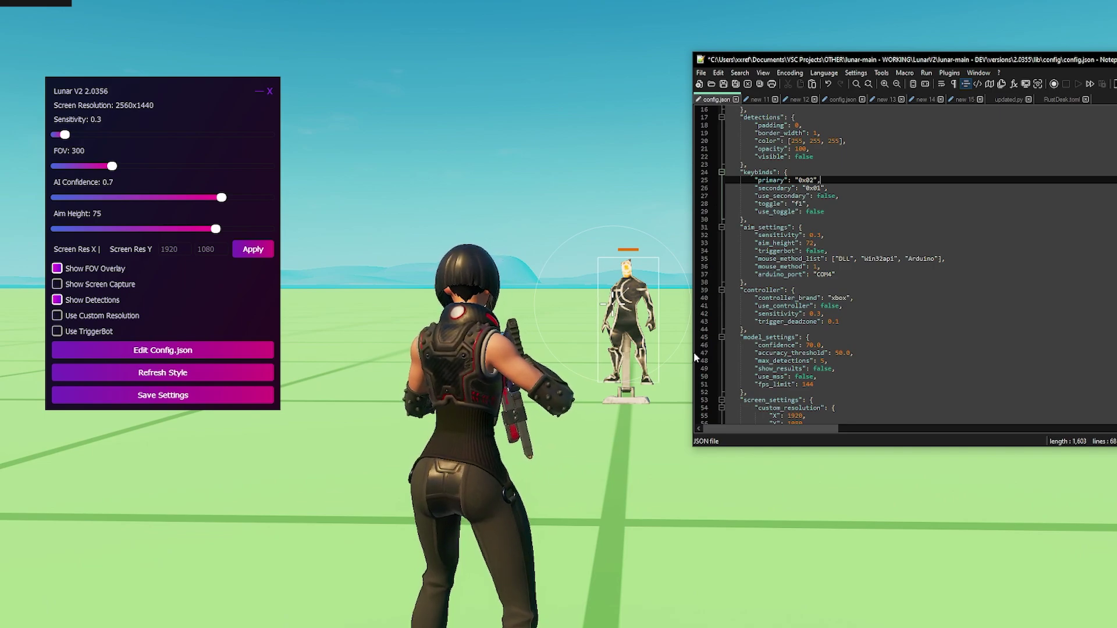
Switch to the browser's Microsoft Learn Virtual-Key Codes page and view the table of key values.
{"action": "key", "text": "super"}
{"action": "left_click", "coordinate": [308, 583]}
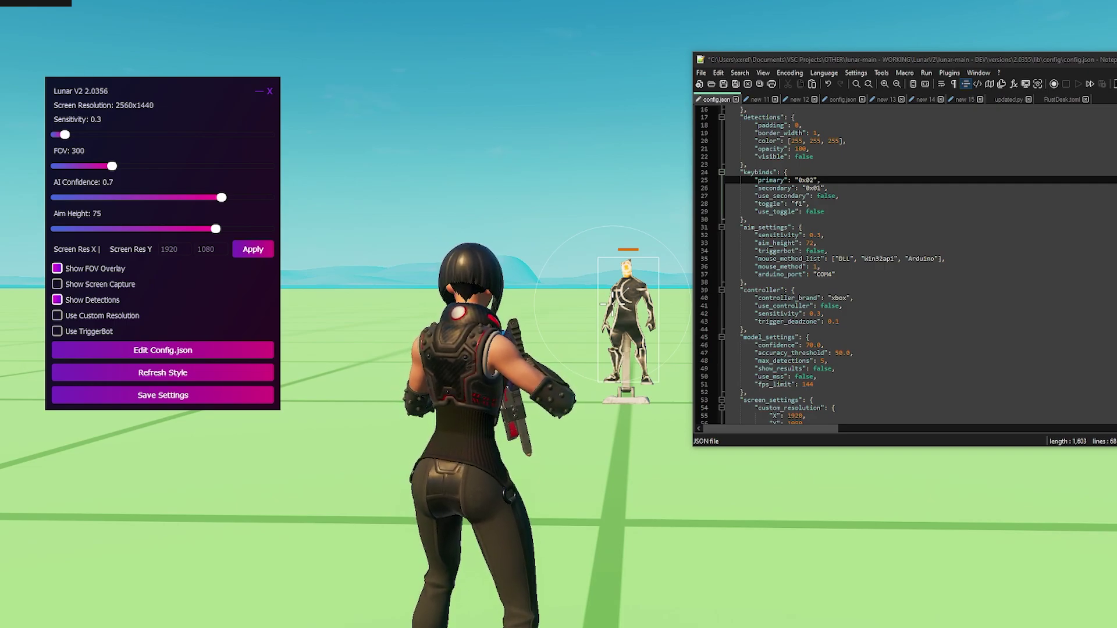
{"action": "left_click_drag", "start_coordinate": [0, 381], "coordinate": [811, 14]}
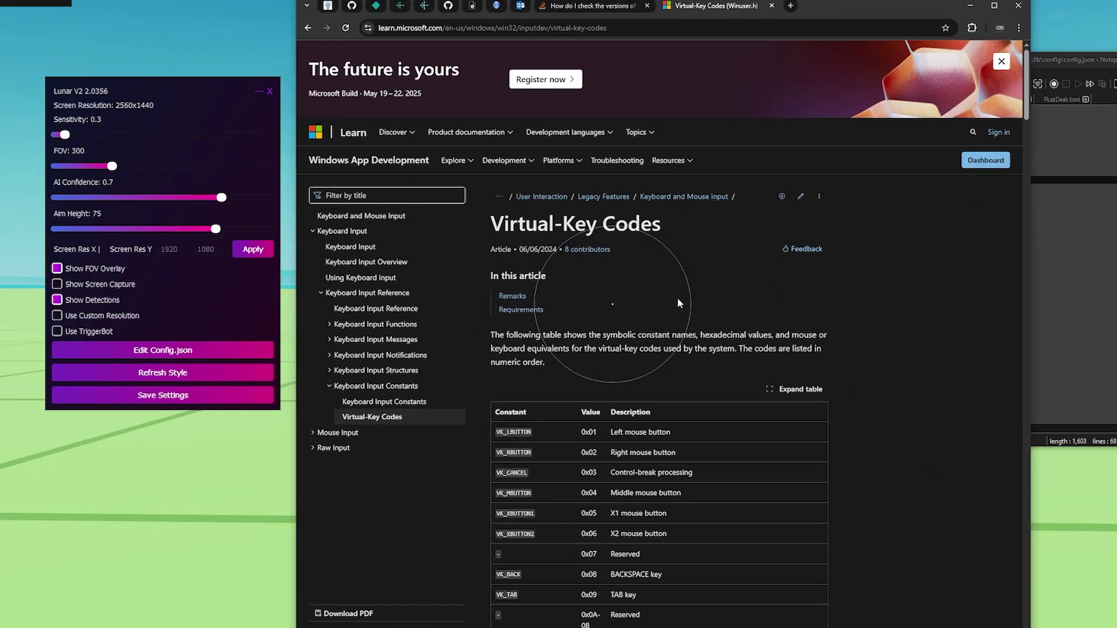
{"action": "scroll", "coordinate": [628, 321], "scroll_direction": "down", "scroll_amount": 3}
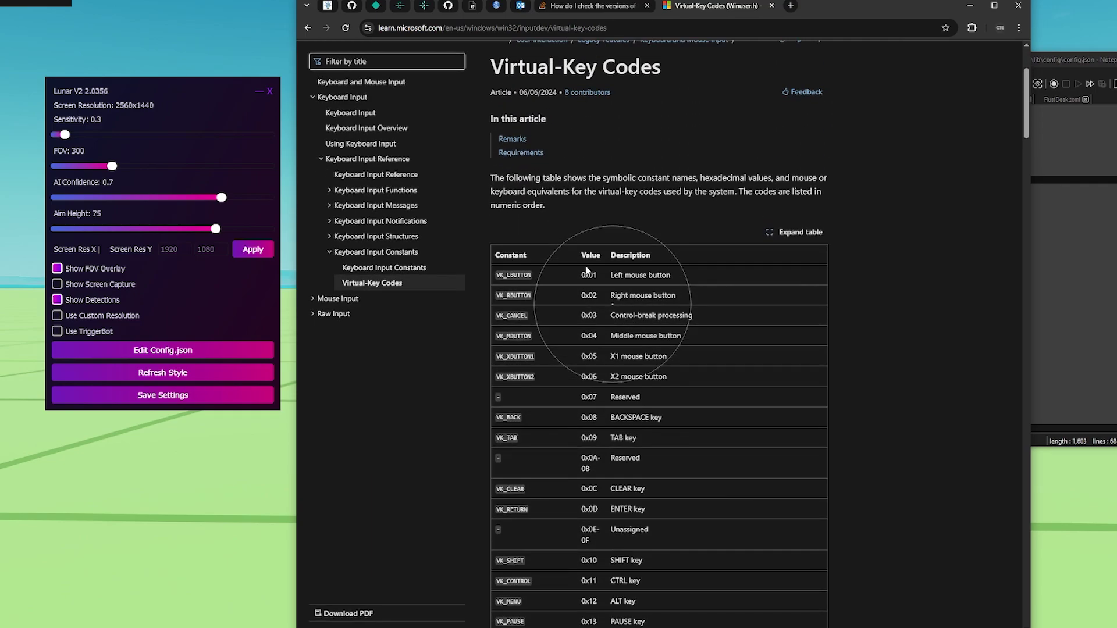
Look up the left and right mouse button codes in the Virtual-Key Codes table and hide the browser.
{"action": "left_click_drag", "start_coordinate": [611, 276], "coordinate": [666, 276]}
{"action": "left_click", "coordinate": [613, 304]}
{"action": "left_click_drag", "start_coordinate": [610, 297], "coordinate": [670, 296]}
{"action": "left_click", "coordinate": [618, 296]}
{"action": "scroll", "coordinate": [599, 274], "scroll_direction": "down", "scroll_amount": 2}
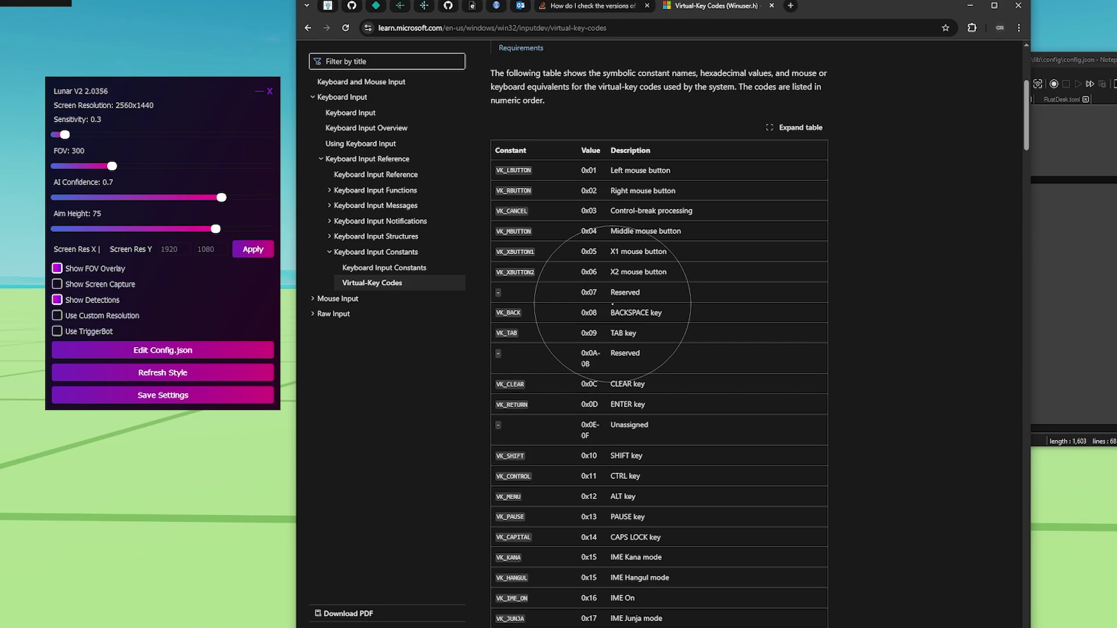
{"action": "left_click", "coordinate": [969, 6]}
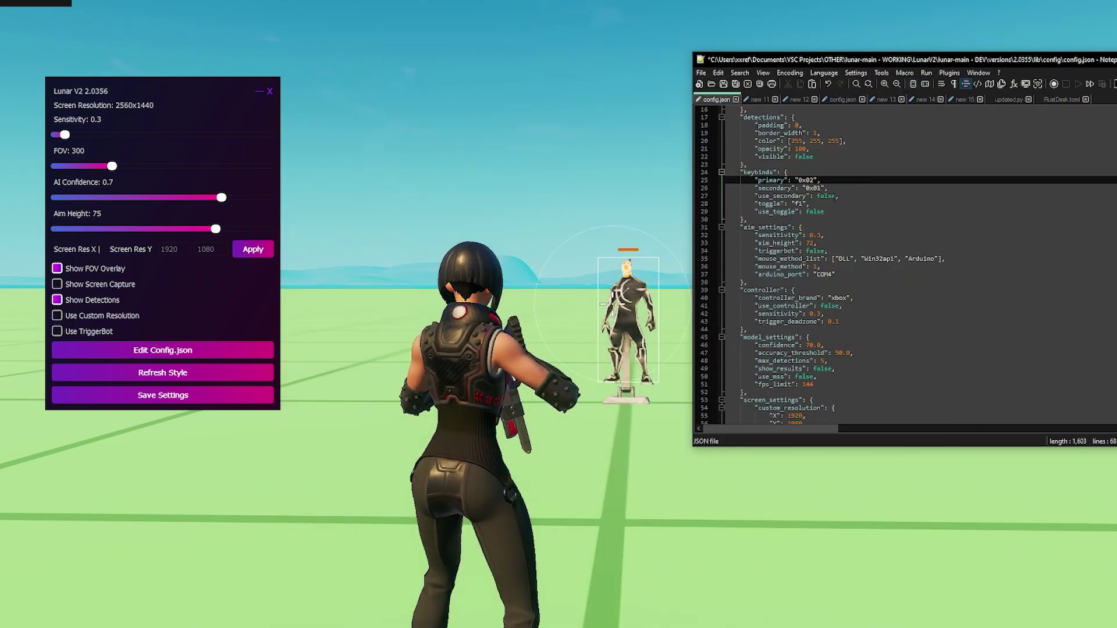
Reposition the config.json window and examine the use_secondary and toggle entries under keybinds.
{"action": "left_click_drag", "start_coordinate": [892, 64], "coordinate": [862, 103]}
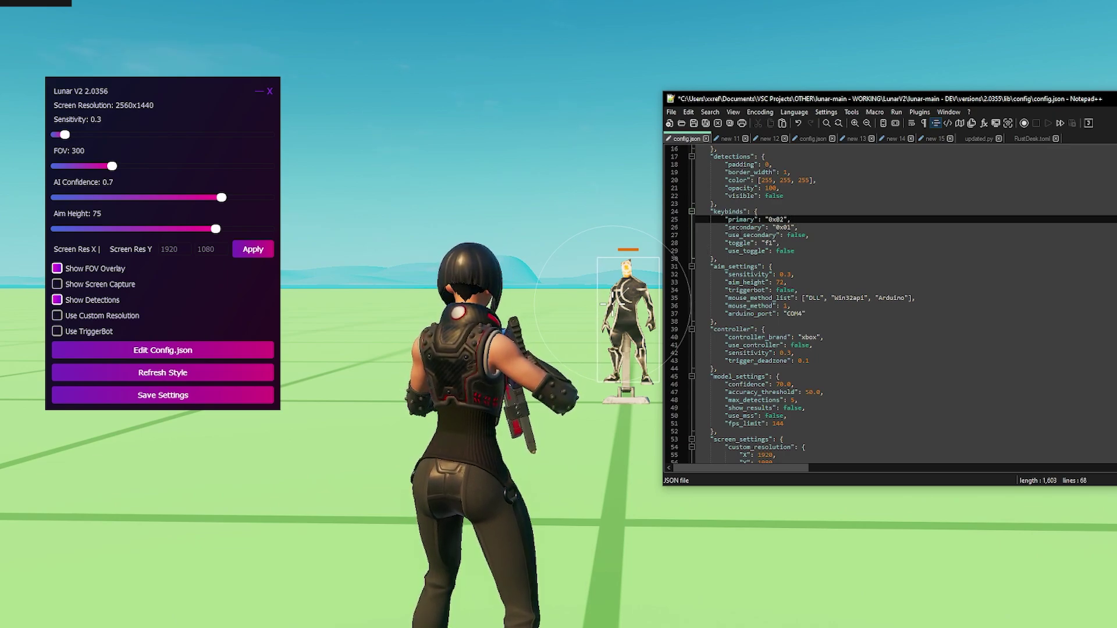
{"action": "left_click_drag", "start_coordinate": [725, 235], "coordinate": [784, 235]}
{"action": "left_click", "coordinate": [790, 235]}
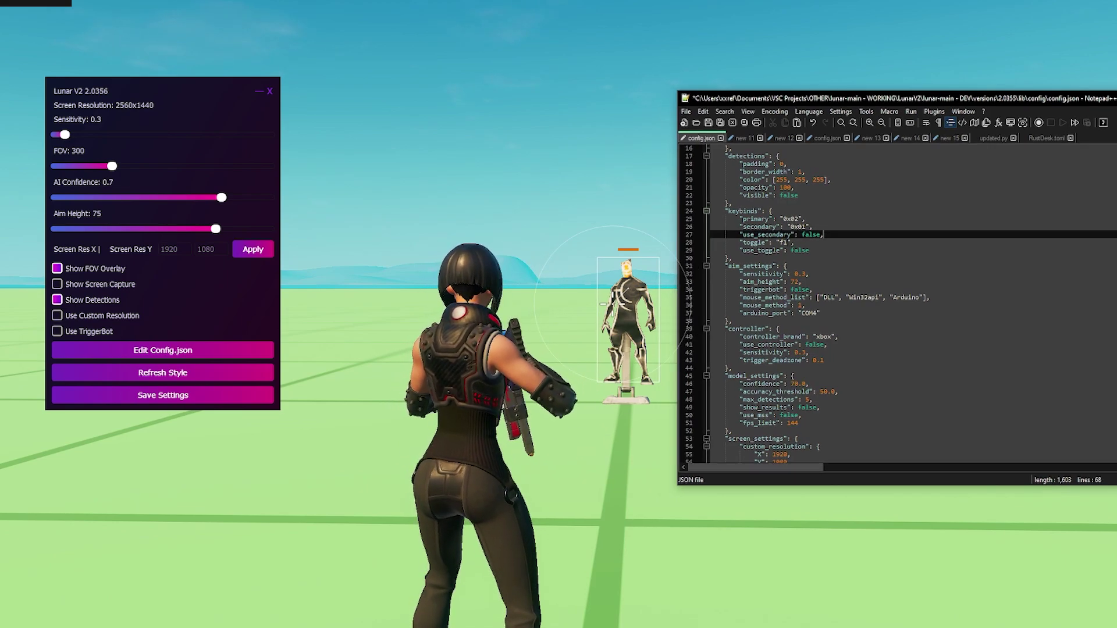
{"action": "left_click_drag", "start_coordinate": [788, 243], "coordinate": [783, 243]}
{"action": "left_click", "coordinate": [787, 242]}
{"action": "left_click", "coordinate": [796, 242]}
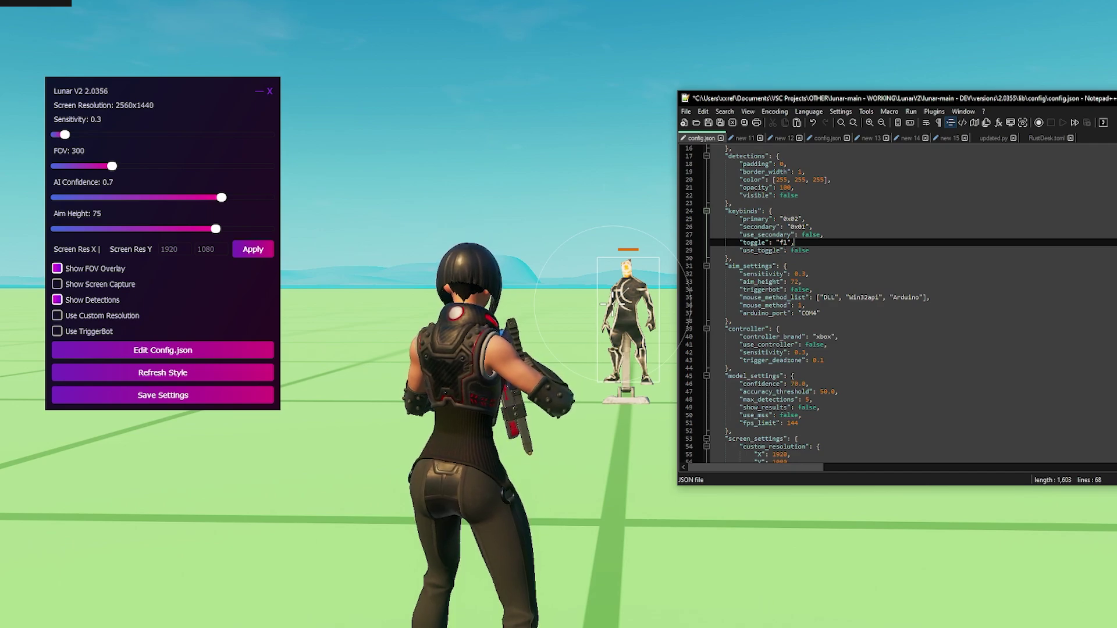
{"action": "double_click", "coordinate": [784, 242]}
{"action": "left_click", "coordinate": [794, 242]}
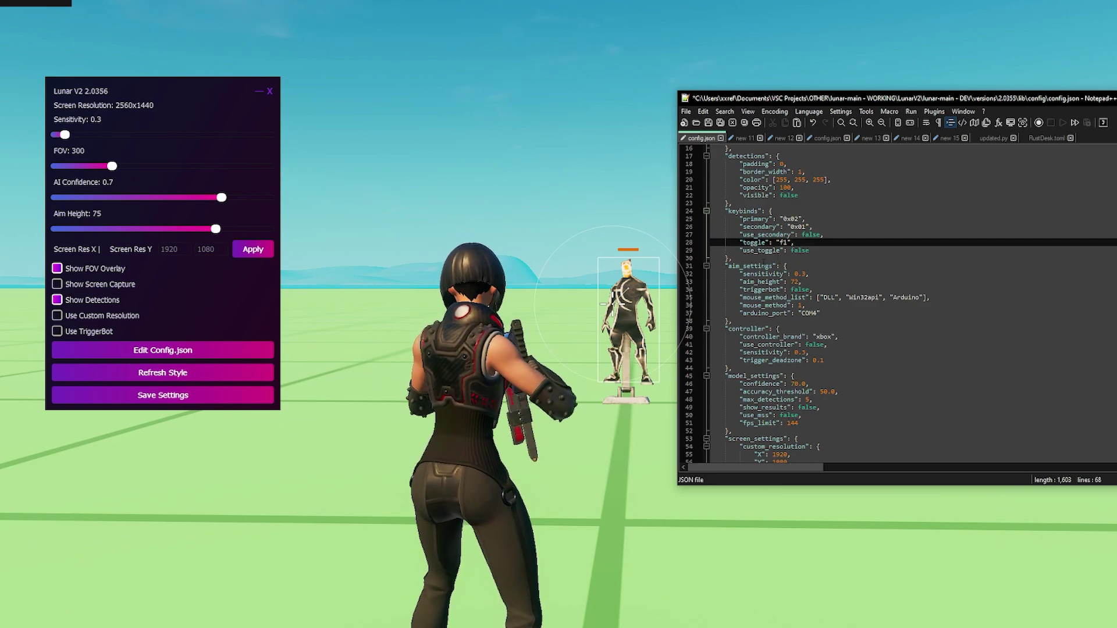
Try capslock as the toggle keybind value in config.json and restore it to f1.
{"action": "double_click", "coordinate": [783, 242]}
{"action": "left_click", "coordinate": [783, 243]}
{"action": "double_click", "coordinate": [782, 243]}
{"action": "type", "text": "capslock"}
{"action": "key", "text": "BackSpace"}
{"action": "key", "text": "BackSpace"}
{"action": "key", "text": "BackSpace"}
{"action": "key", "text": "BackSpace"}
{"action": "key", "text": "BackSpace"}
{"action": "key", "text": "BackSpace"}
{"action": "key", "text": "BackSpace"}
{"action": "key", "text": "BackSpace"}
{"action": "type", "text": "f1"}
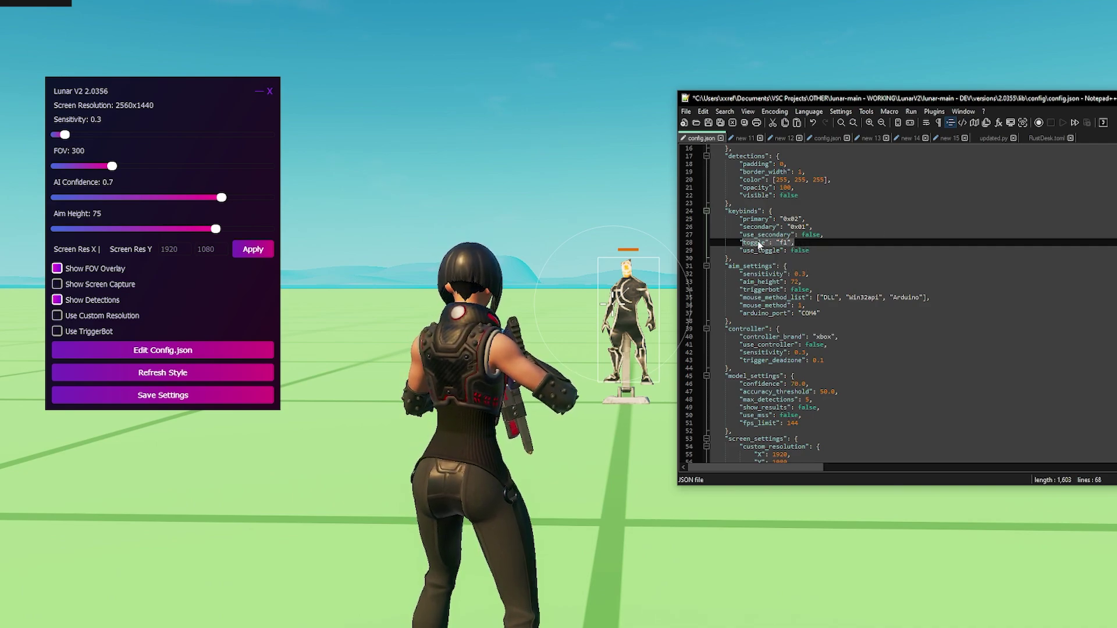
Examine the use_toggle entry under keybinds and shift the config.json window closer to the dummy.
{"action": "left_click", "coordinate": [840, 235]}
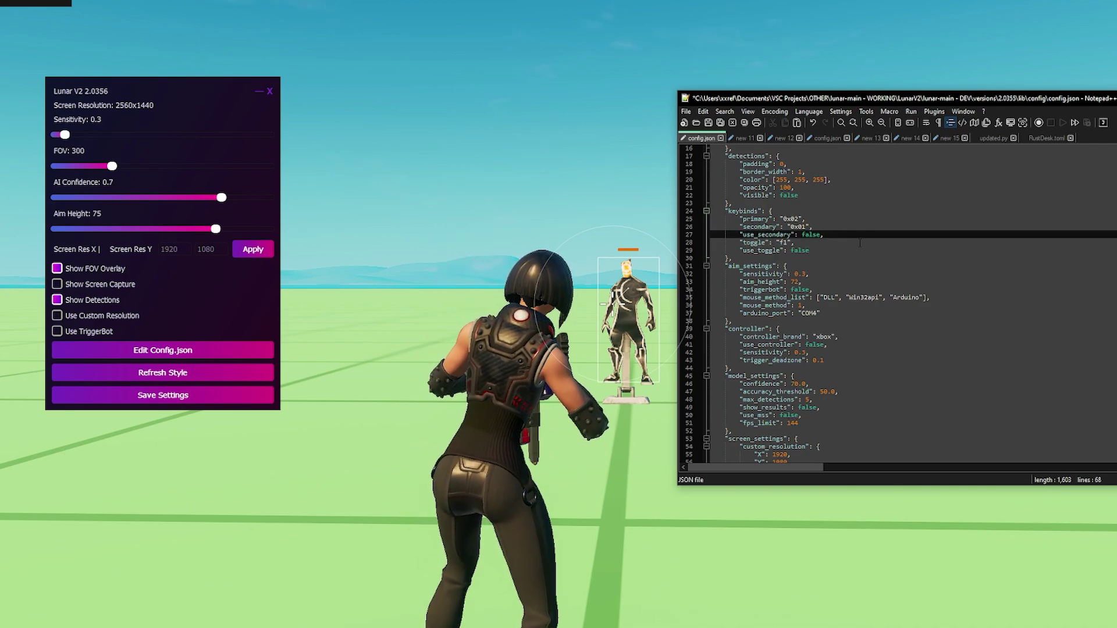
{"action": "left_click_drag", "start_coordinate": [811, 251], "coordinate": [711, 251]}
{"action": "left_click", "coordinate": [800, 251]}
{"action": "left_click_drag", "start_coordinate": [810, 103], "coordinate": [760, 103]}
{"action": "scroll", "coordinate": [769, 268], "scroll_direction": "down", "scroll_amount": 2}
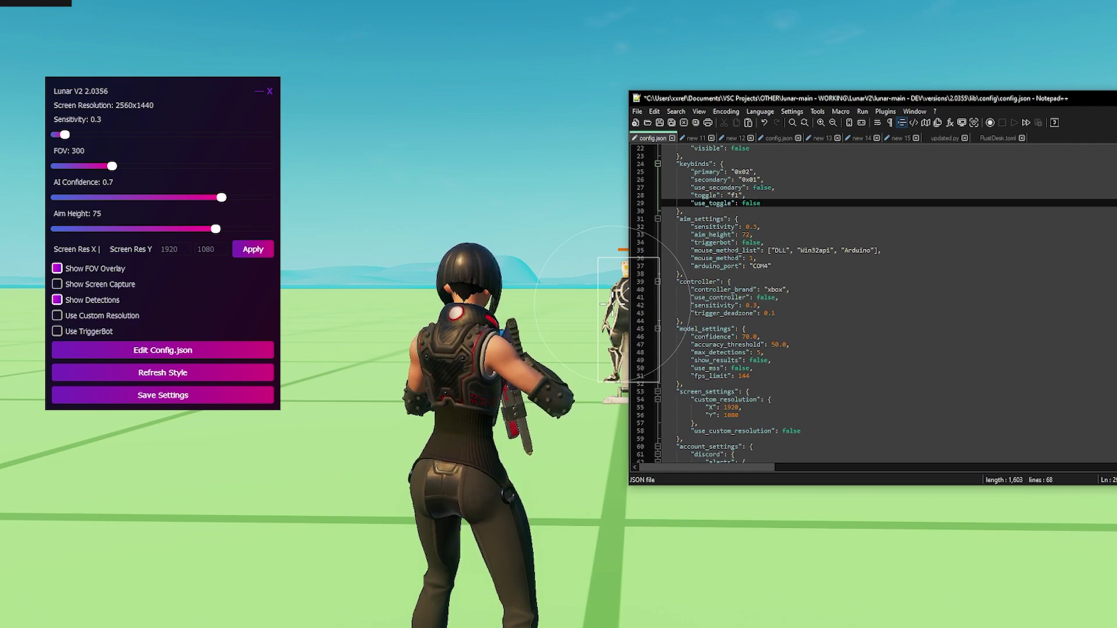
{"action": "scroll", "coordinate": [873, 303], "scroll_direction": "down", "scroll_amount": 1}
{"action": "left_click_drag", "start_coordinate": [817, 104], "coordinate": [806, 94]}
{"action": "scroll", "coordinate": [873, 291], "scroll_direction": "up", "scroll_amount": 8}
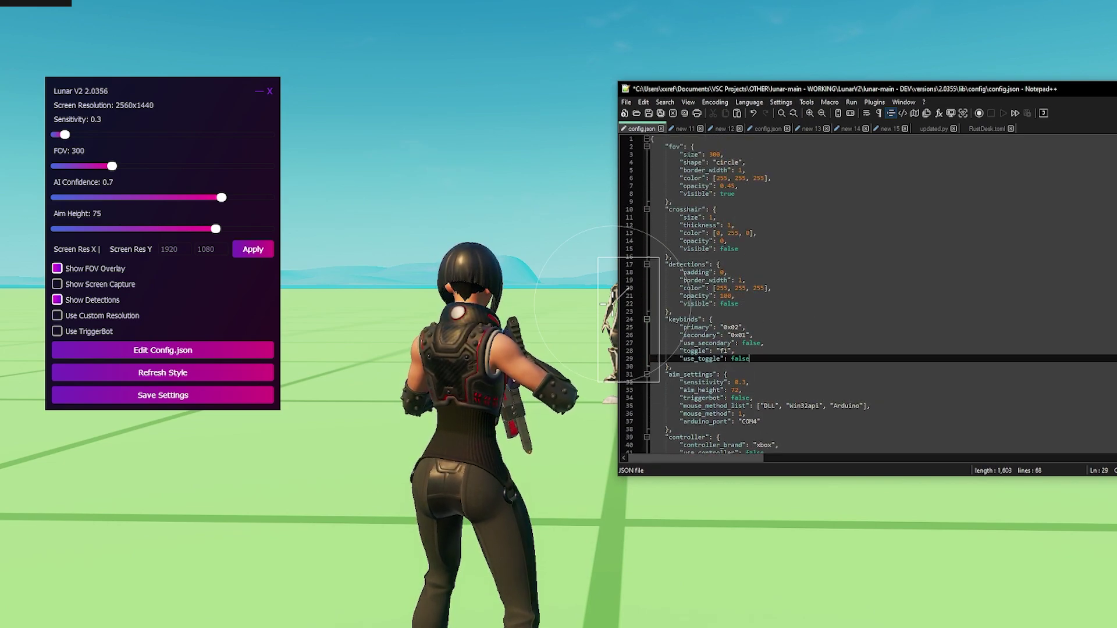
Review the config.json sections from fov through keybinds, down to the start of aim_settings.
{"action": "left_click_drag", "start_coordinate": [698, 312], "coordinate": [680, 155]}
{"action": "left_click", "coordinate": [703, 147]}
{"action": "scroll", "coordinate": [711, 186], "scroll_direction": "down", "scroll_amount": 3}
{"action": "left_click_drag", "start_coordinate": [674, 295], "coordinate": [666, 248]}
{"action": "scroll", "coordinate": [727, 256], "scroll_direction": "down", "scroll_amount": 2}
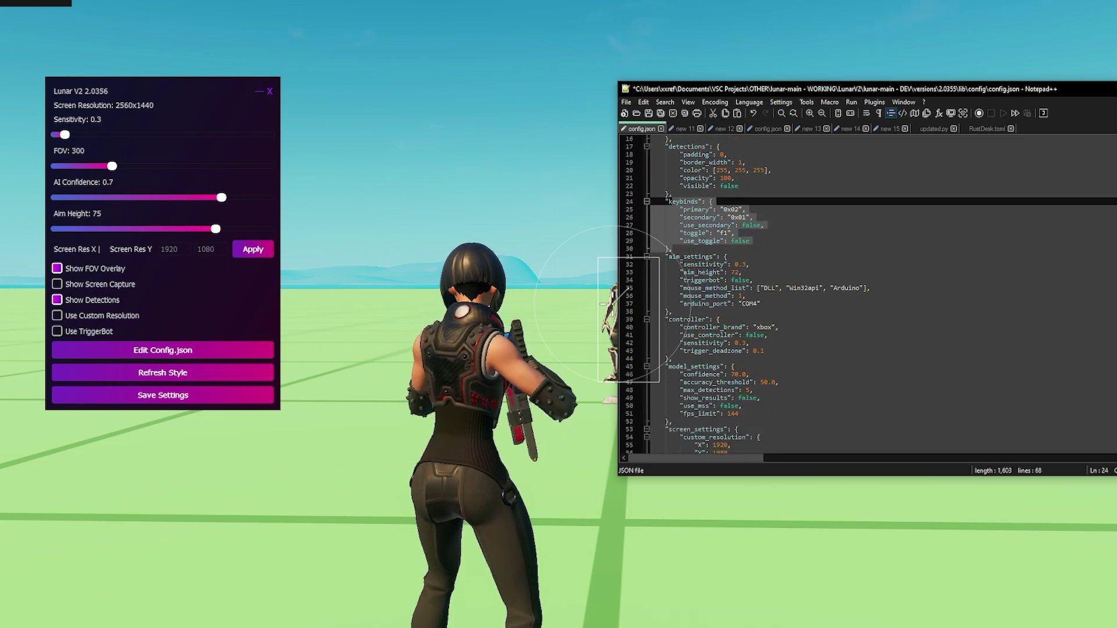
{"action": "left_click", "coordinate": [685, 257]}
{"action": "scroll", "coordinate": [685, 256], "scroll_direction": "down", "scroll_amount": 1}
Turn off Show Detections and rearrange the Lunar overlay and config.json window so the whole editor is in view.
{"action": "left_click_drag", "start_coordinate": [780, 90], "coordinate": [561, 113]}
{"action": "left_click", "coordinate": [599, 233]}
{"action": "left_click_drag", "start_coordinate": [702, 110], "coordinate": [699, 146]}
{"action": "left_click", "coordinate": [57, 299]}
{"action": "left_click_drag", "start_coordinate": [152, 95], "coordinate": [97, 88]}
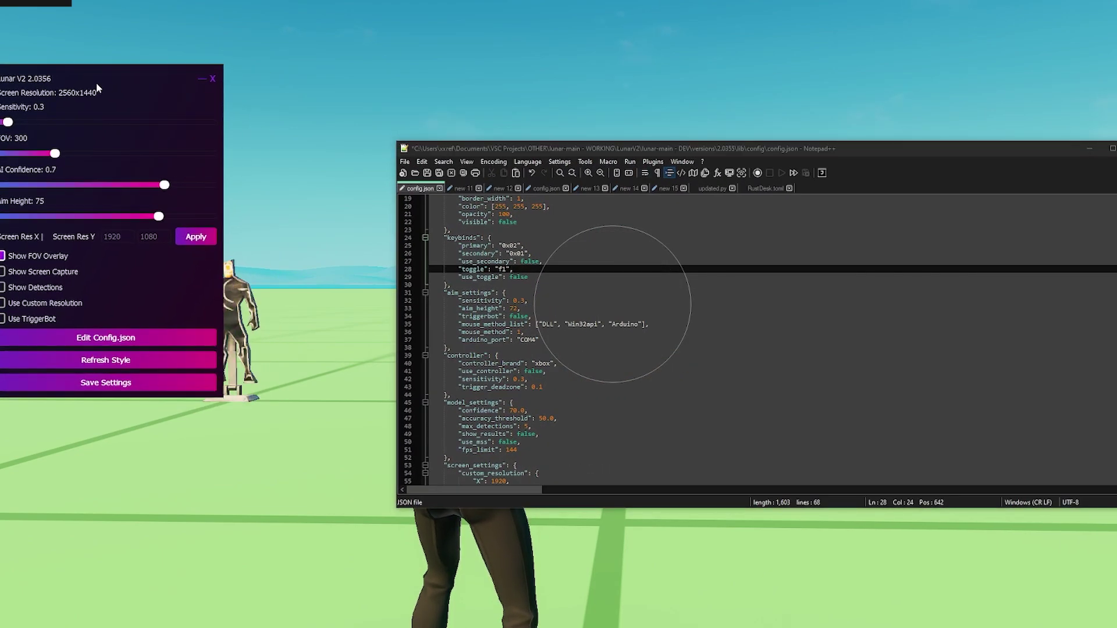
{"action": "left_click_drag", "start_coordinate": [716, 148], "coordinate": [666, 109]}
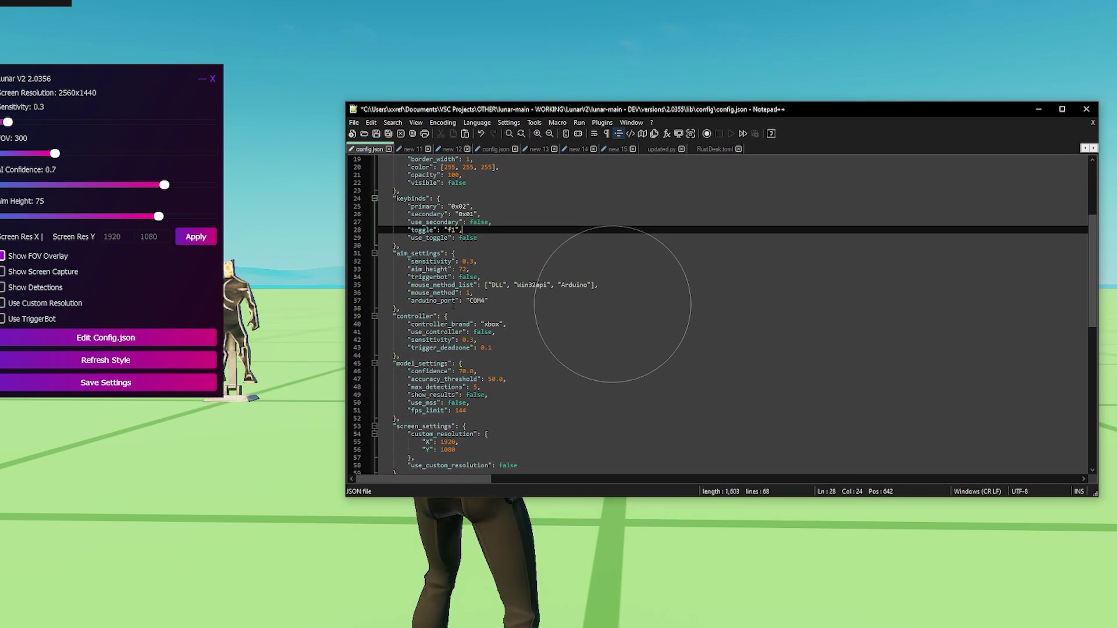
Examine the DLL, Win32api and Arduino options of mouse_method_list in aim_settings.
{"action": "scroll", "coordinate": [425, 247], "scroll_direction": "down", "scroll_amount": 1}
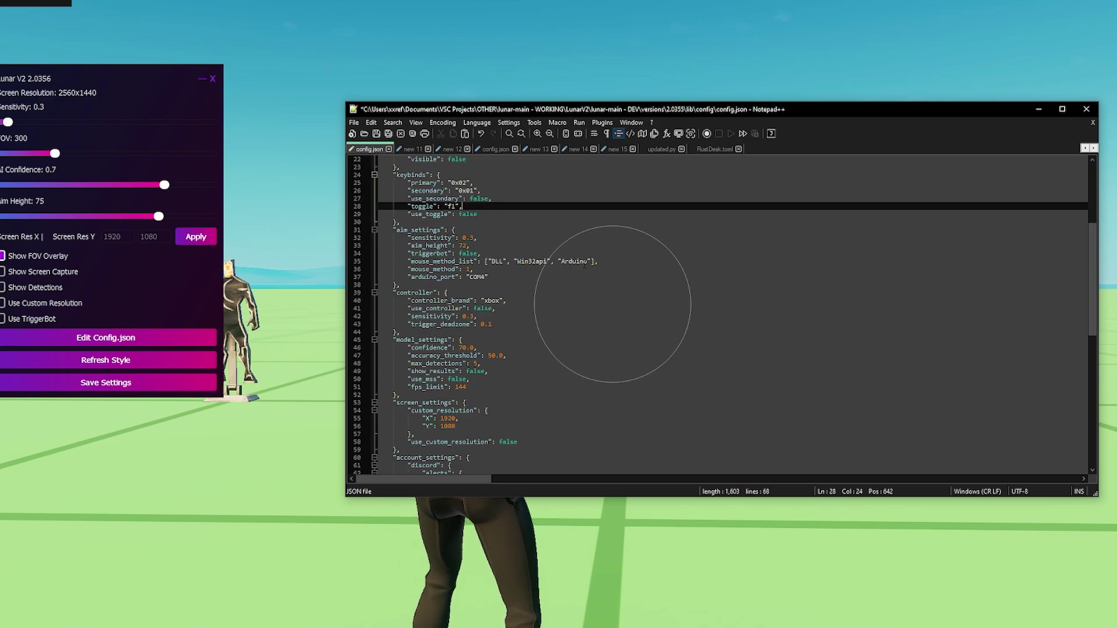
{"action": "mouse_move", "coordinate": [510, 261]}
{"action": "left_mouse_down"}
{"action": "mouse_move", "coordinate": [487, 262]}
{"action": "mouse_move", "coordinate": [517, 261]}
{"action": "left_mouse_up"}
{"action": "left_click", "coordinate": [509, 263]}
{"action": "left_click", "coordinate": [503, 263]}
{"action": "left_click", "coordinate": [505, 261]}
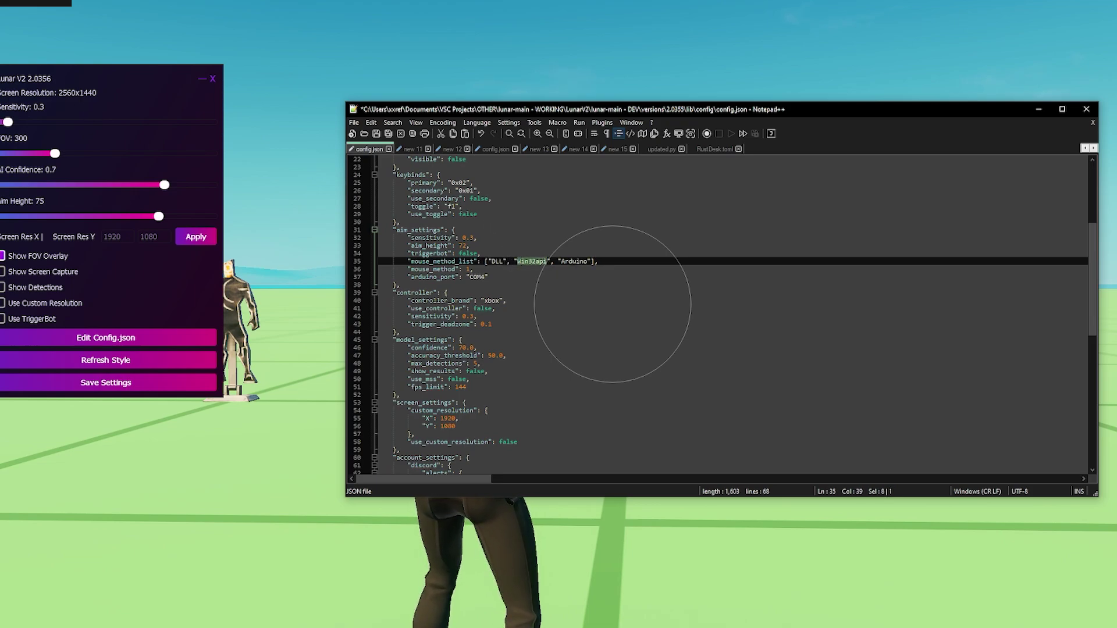
{"action": "left_click_drag", "start_coordinate": [587, 261], "coordinate": [562, 261]}
{"action": "left_click", "coordinate": [602, 261]}
{"action": "scroll", "coordinate": [612, 303], "scroll_direction": "down", "scroll_amount": 2}
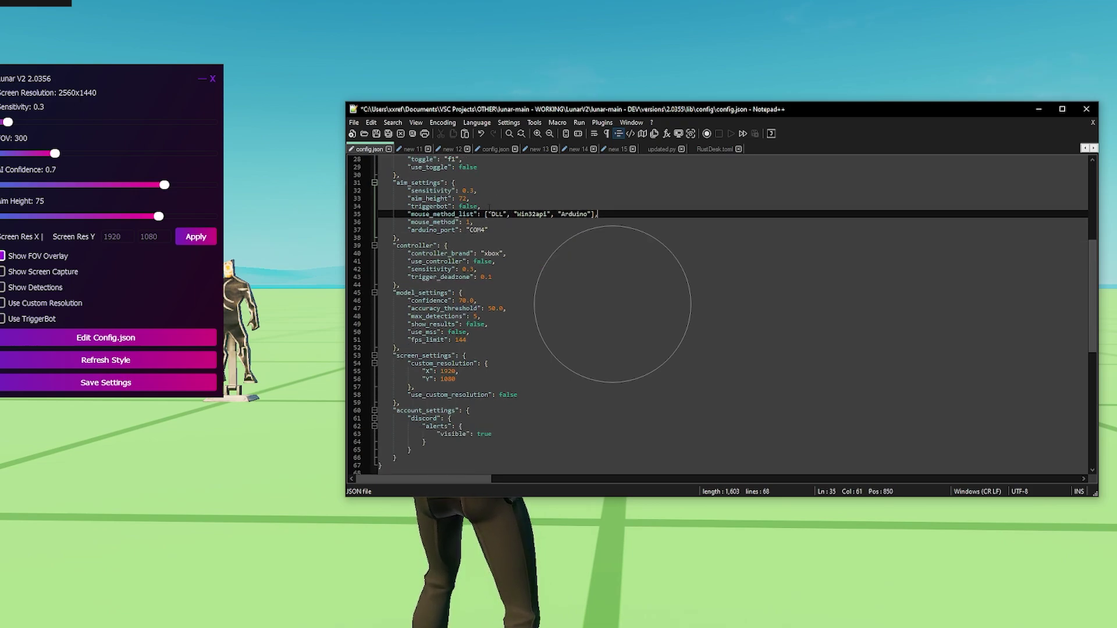
{"action": "scroll", "coordinate": [612, 304], "scroll_direction": "up", "scroll_amount": 1}
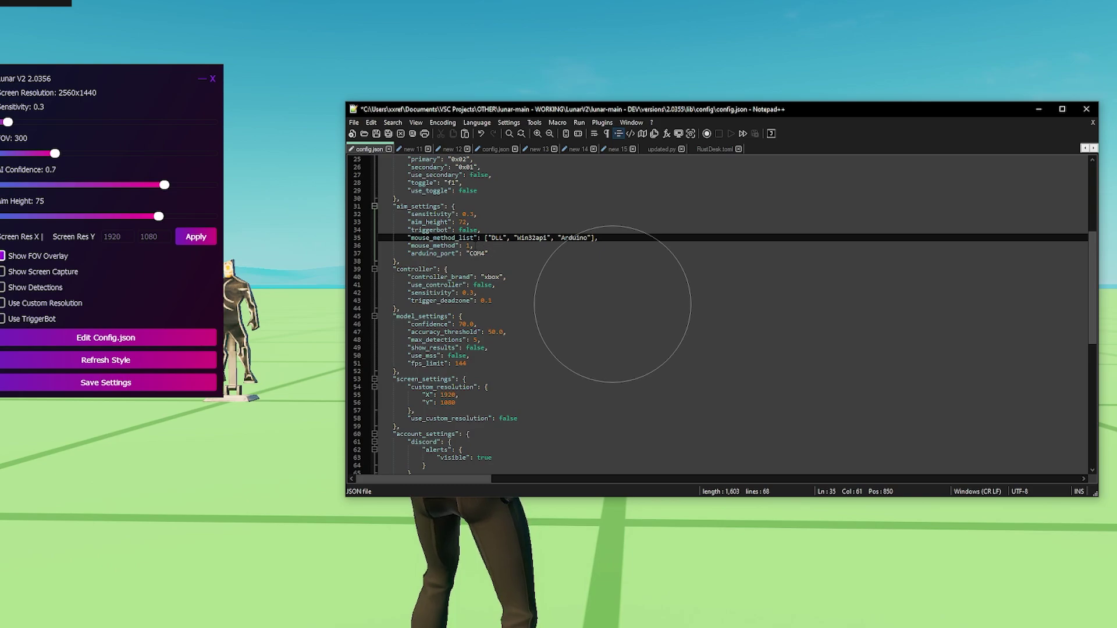
Examine the mouse_method index and the arduino_port value in aim_settings.
{"action": "left_click_drag", "start_coordinate": [470, 245], "coordinate": [466, 246]}
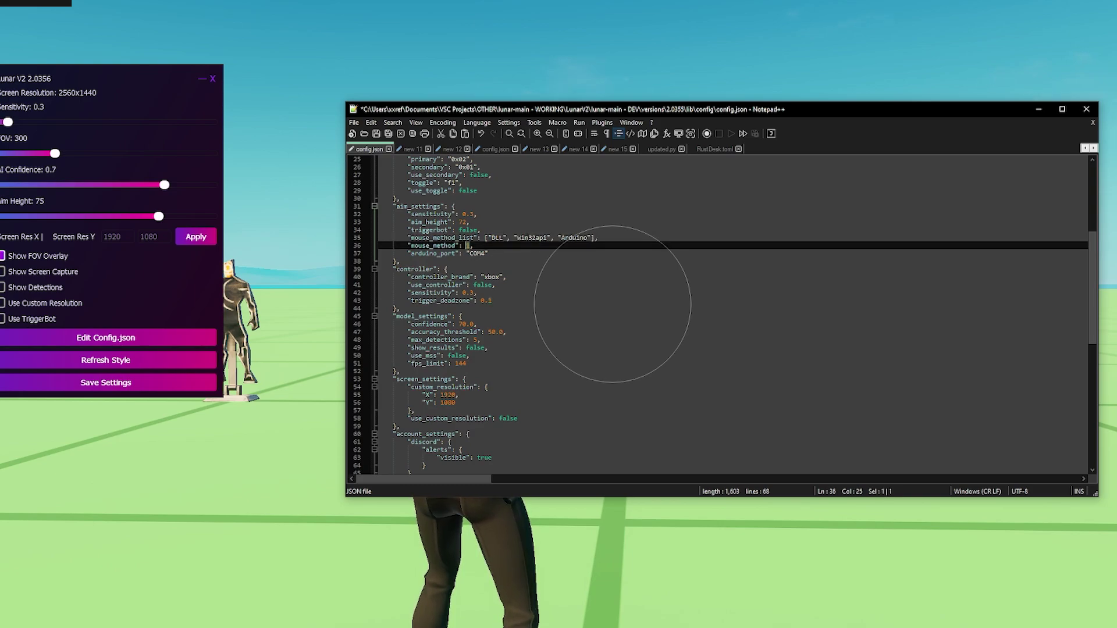
{"action": "left_click", "coordinate": [522, 238]}
{"action": "left_click_drag", "start_coordinate": [470, 245], "coordinate": [466, 245]}
{"action": "left_click", "coordinate": [474, 246]}
{"action": "scroll", "coordinate": [473, 246], "scroll_direction": "down", "scroll_amount": 1}
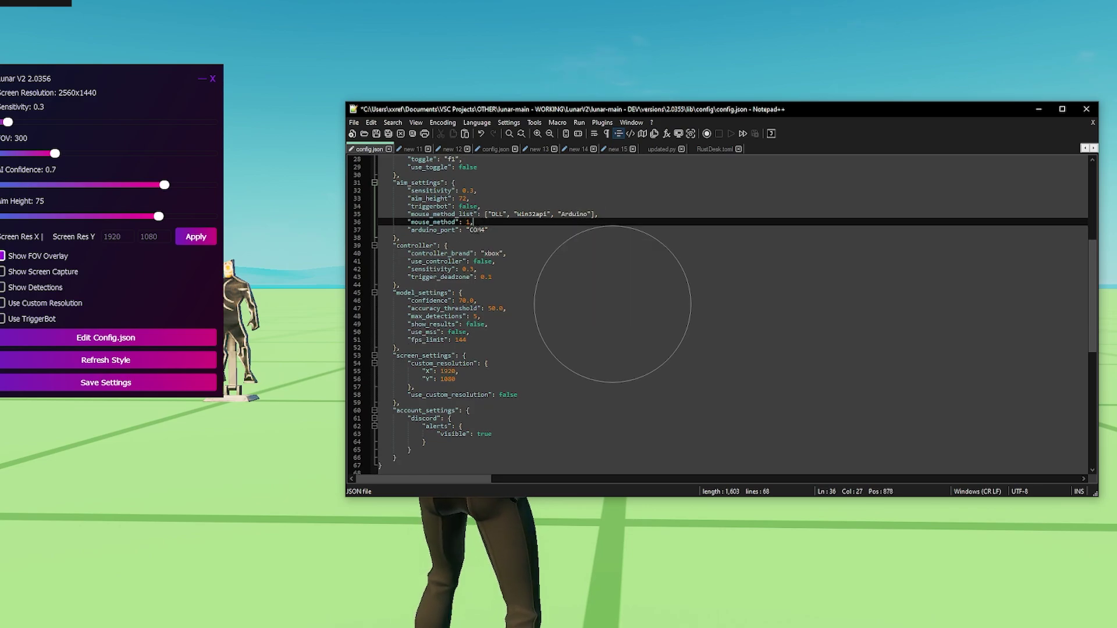
{"action": "left_click_drag", "start_coordinate": [486, 231], "coordinate": [472, 231]}
{"action": "key", "text": "End"}
{"action": "scroll", "coordinate": [613, 304], "scroll_direction": "down", "scroll_amount": 1}
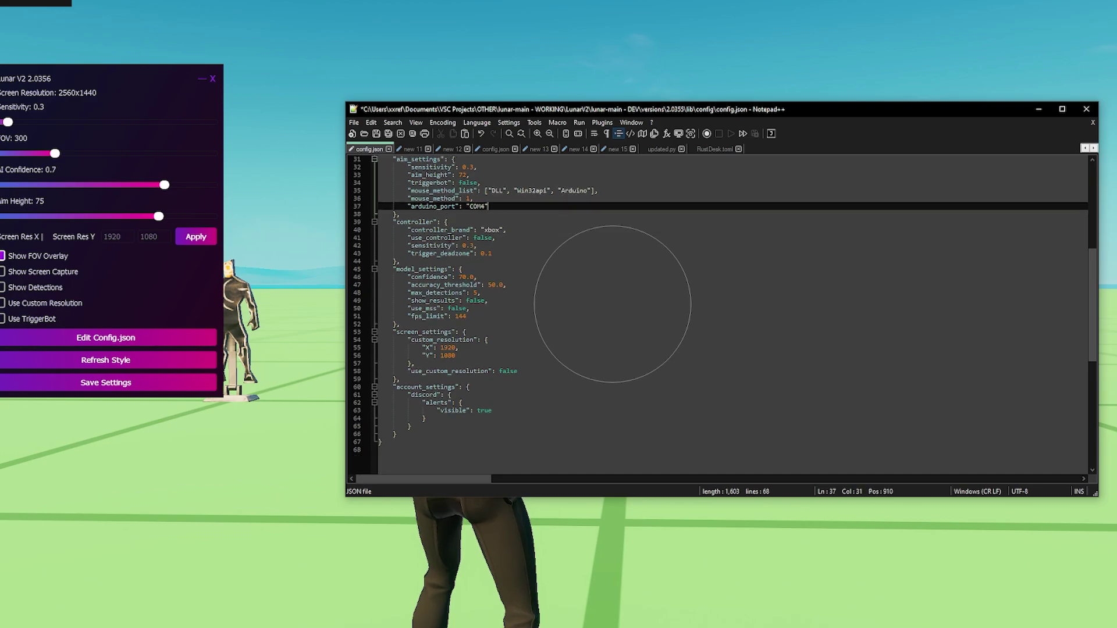
Examine the controller section of config.json, including controller_brand and use_controller.
{"action": "scroll", "coordinate": [401, 220], "scroll_direction": "down", "scroll_amount": 1}
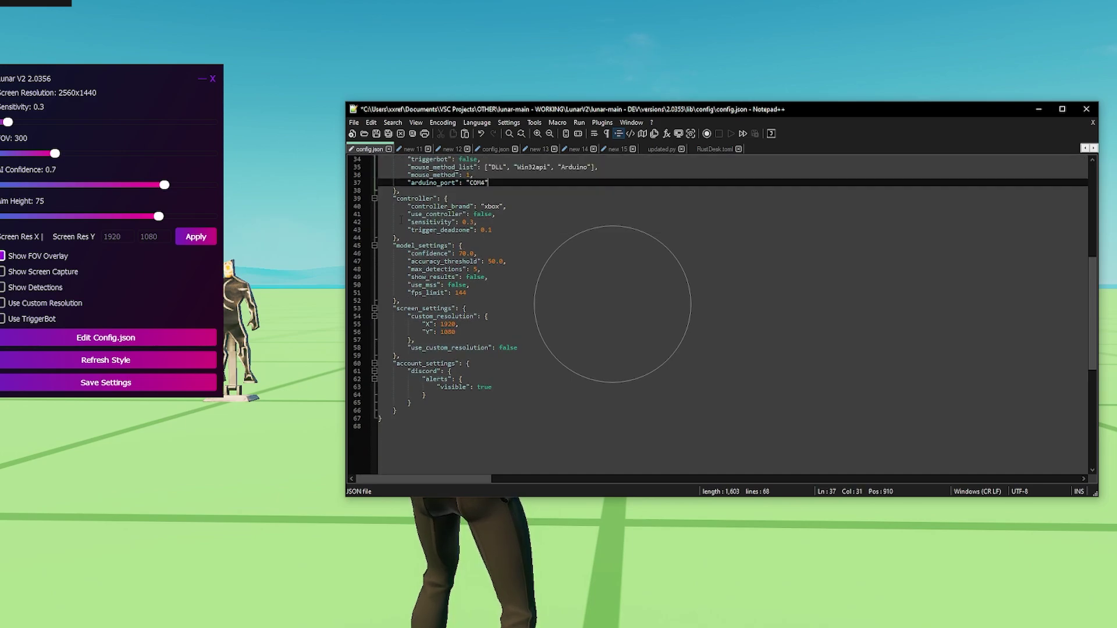
{"action": "scroll", "coordinate": [511, 221], "scroll_direction": "up", "scroll_amount": 1}
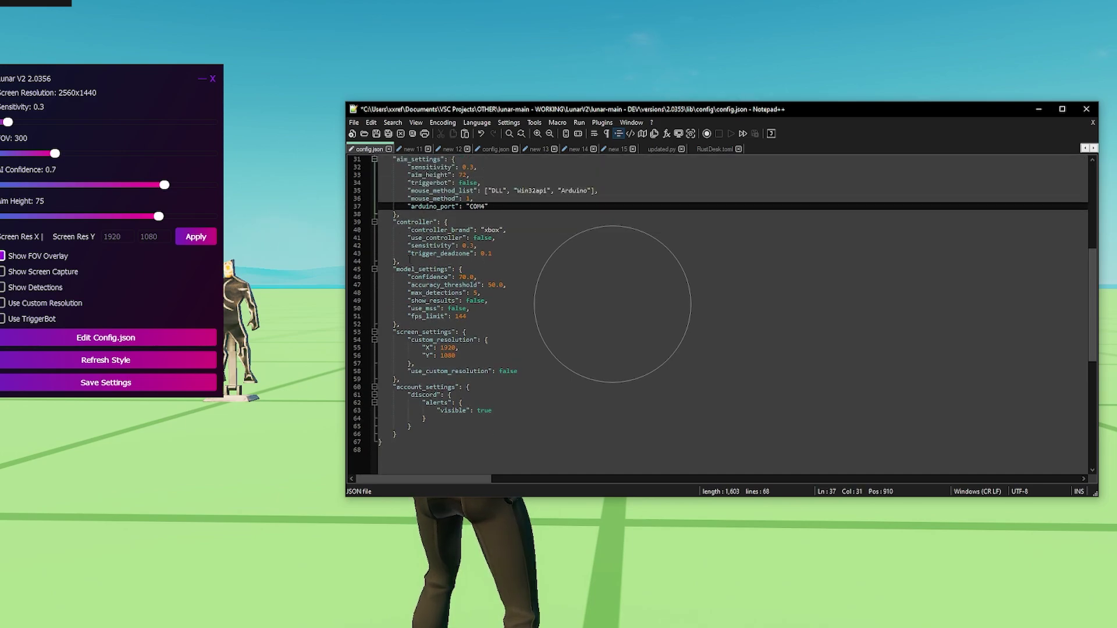
{"action": "left_click_drag", "start_coordinate": [410, 260], "coordinate": [394, 222]}
{"action": "left_click", "coordinate": [475, 221]}
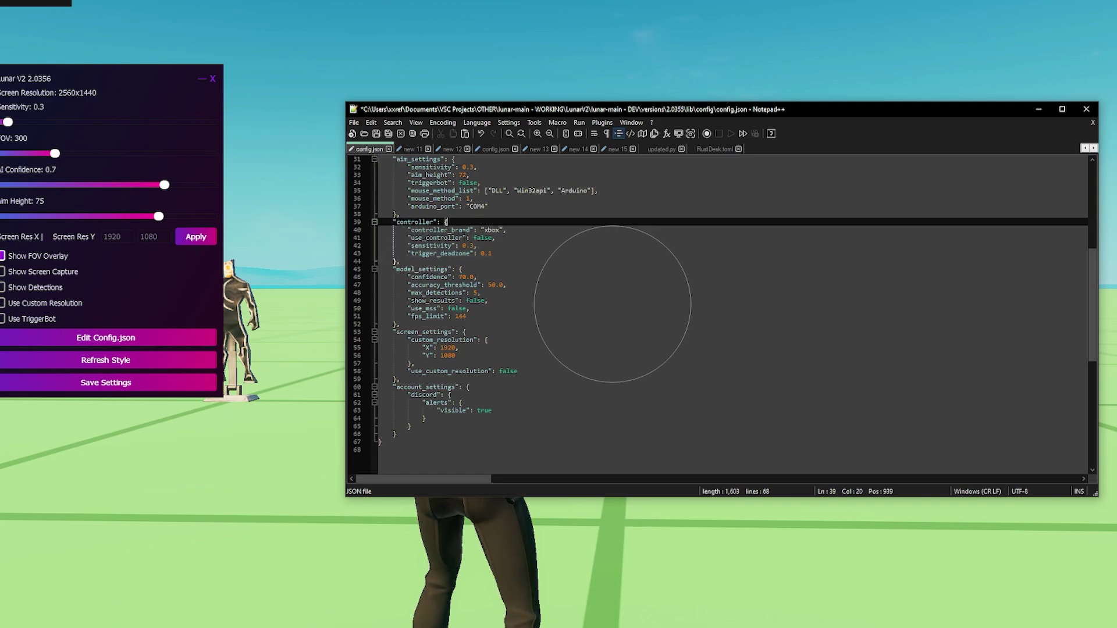
{"action": "double_click", "coordinate": [492, 230]}
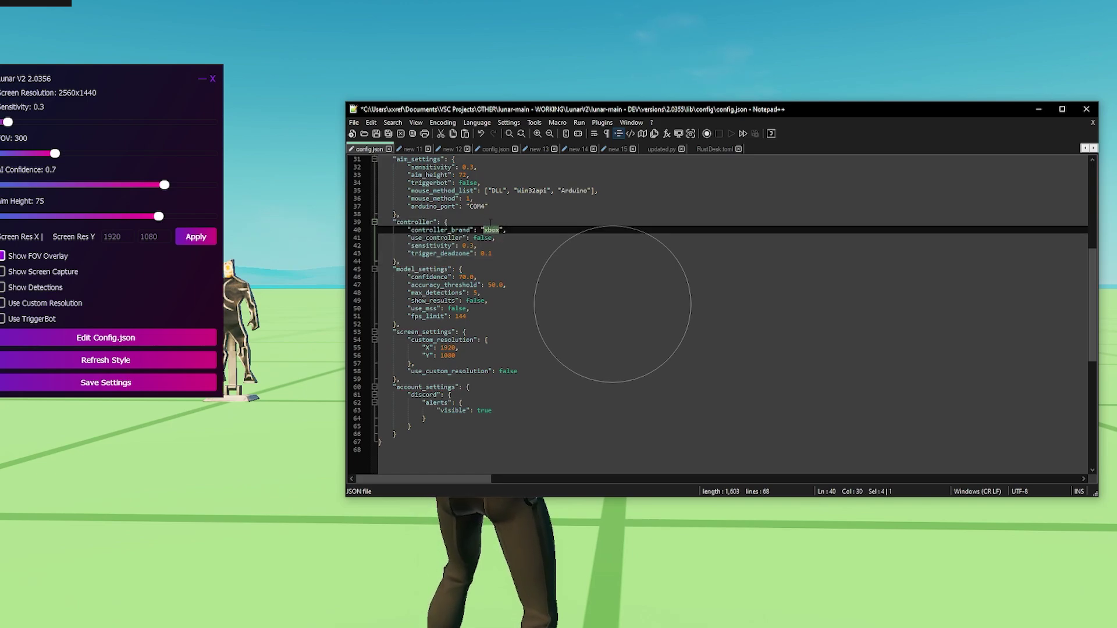
{"action": "left_click", "coordinate": [485, 230]}
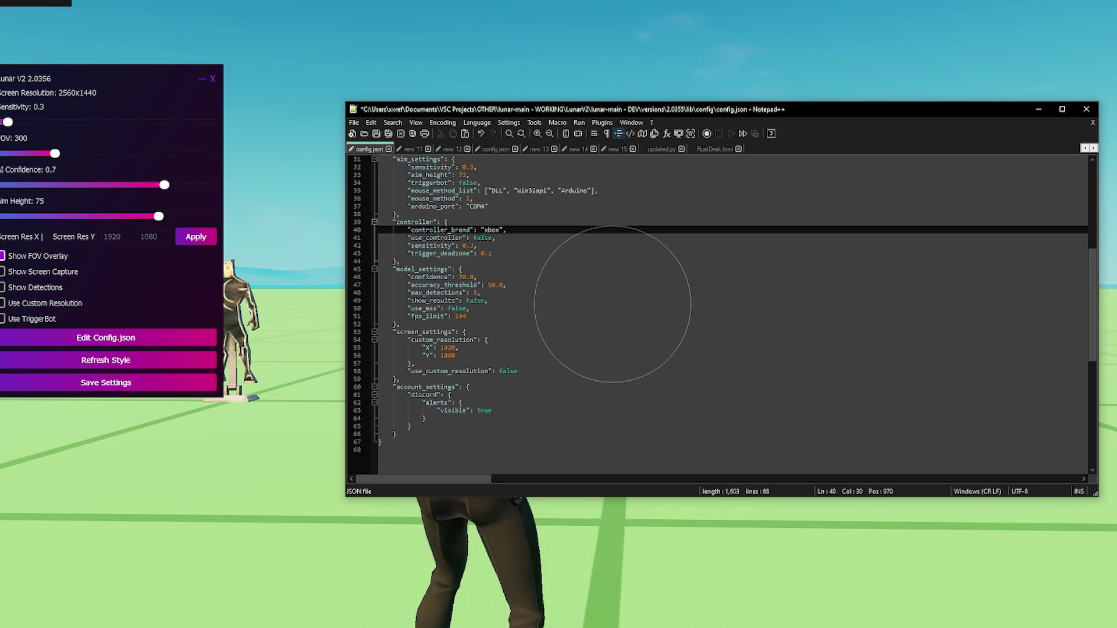
{"action": "double_click", "coordinate": [487, 238]}
{"action": "left_click", "coordinate": [497, 239]}
Compare the controller's sensitivity entry with the overlay's Sensitivity setting and inspect trigger_deadzone.
{"action": "scroll", "coordinate": [488, 252], "scroll_direction": "down", "scroll_amount": 1}
{"action": "left_click_drag", "start_coordinate": [477, 224], "coordinate": [411, 225]}
{"action": "scroll", "coordinate": [412, 226], "scroll_direction": "up", "scroll_amount": 1}
{"action": "key", "text": "Right"}
{"action": "scroll", "coordinate": [725, 315], "scroll_direction": "up", "scroll_amount": 10}
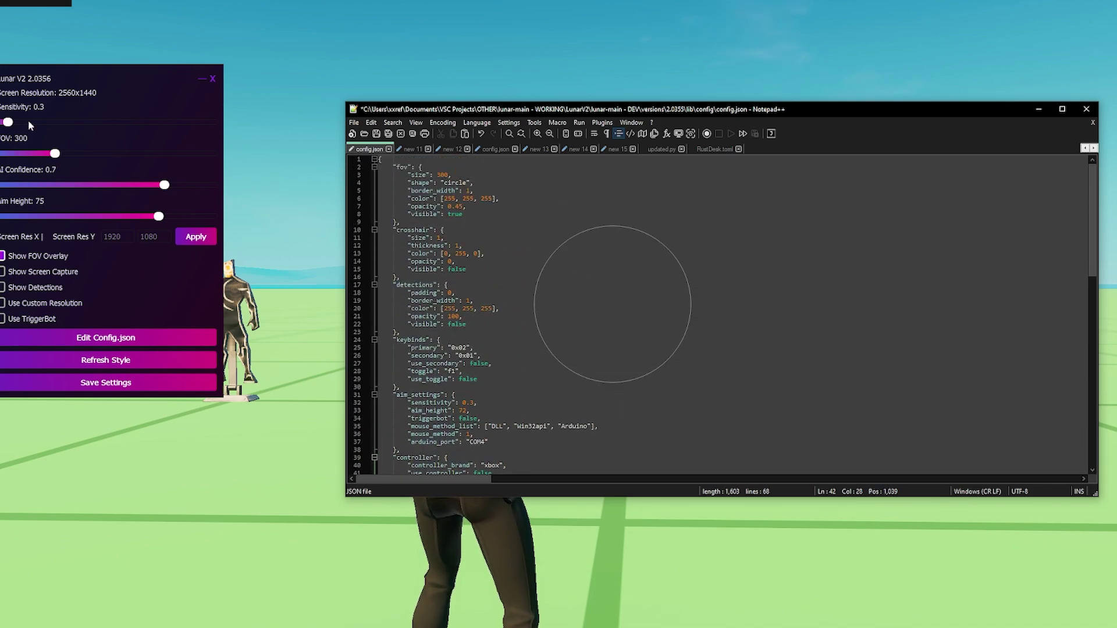
{"action": "left_click_drag", "start_coordinate": [424, 109], "coordinate": [406, 79]}
{"action": "scroll", "coordinate": [432, 194], "scroll_direction": "down", "scroll_amount": 4}
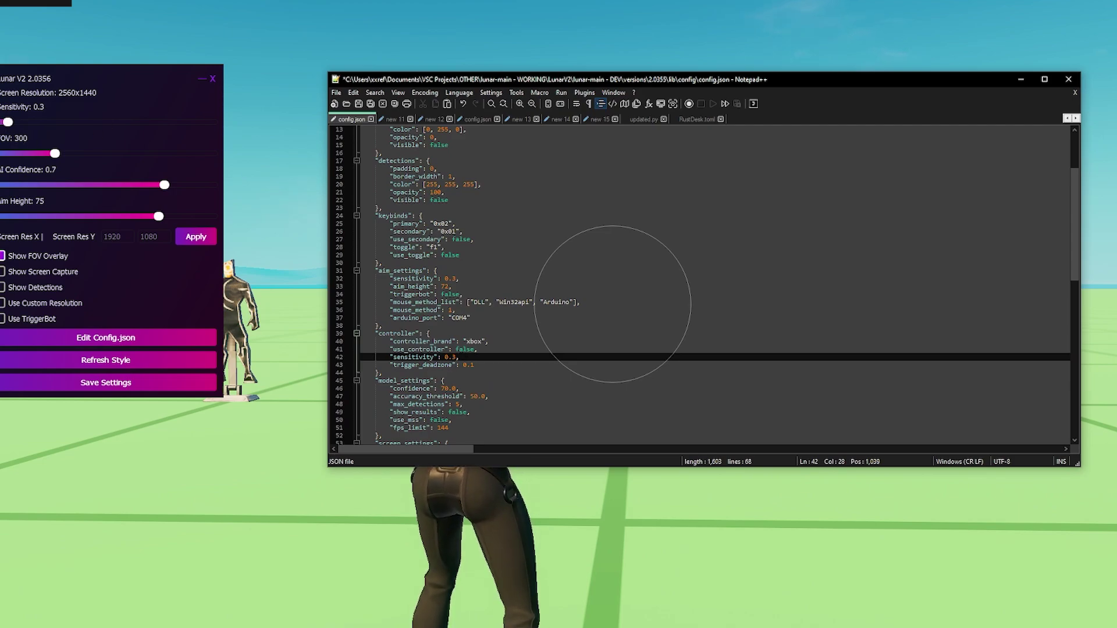
{"action": "scroll", "coordinate": [706, 285], "scroll_direction": "down", "scroll_amount": 1}
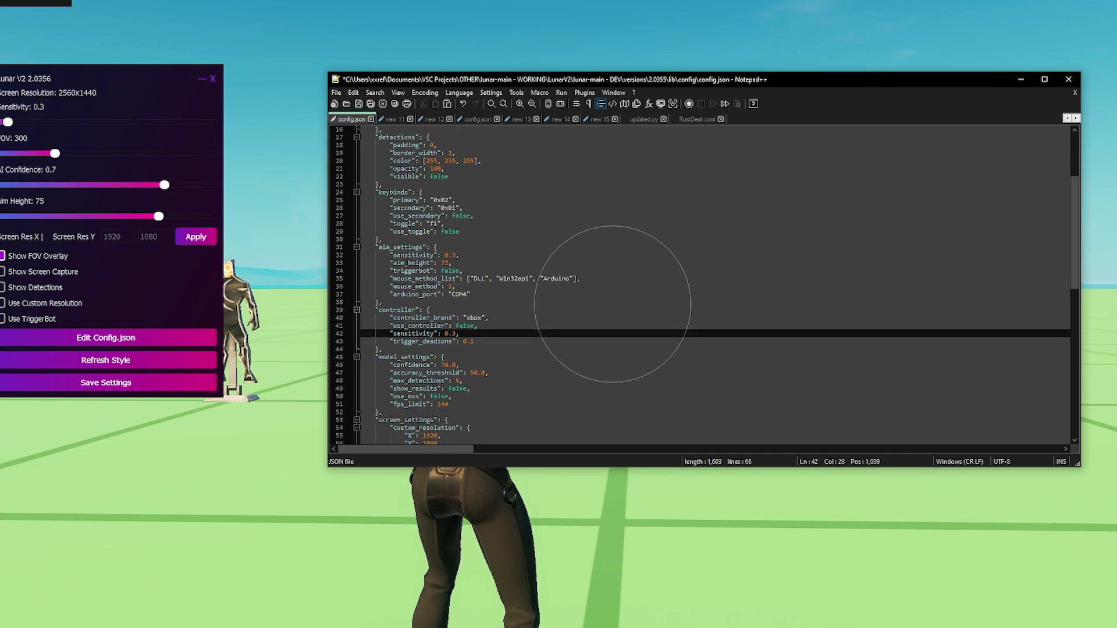
{"action": "left_click", "coordinate": [474, 342]}
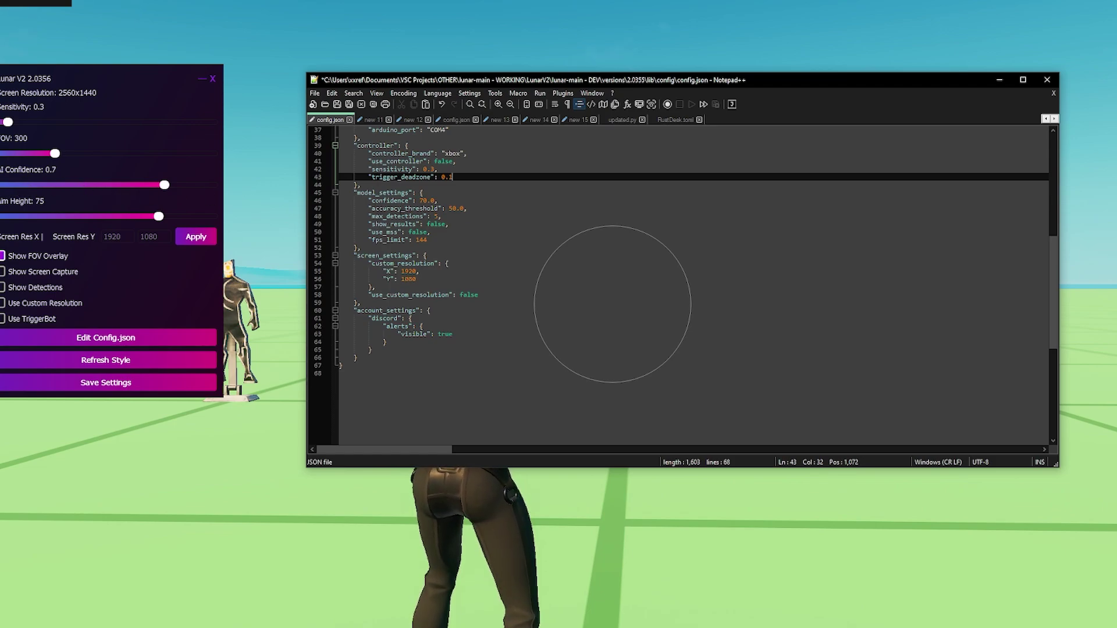
Locate accuracy_threshold in model_settings, bring the Lunar overlay fully into view, and consult the browser's Ultralytics Intersection over Union page.
{"action": "left_click", "coordinate": [474, 208]}
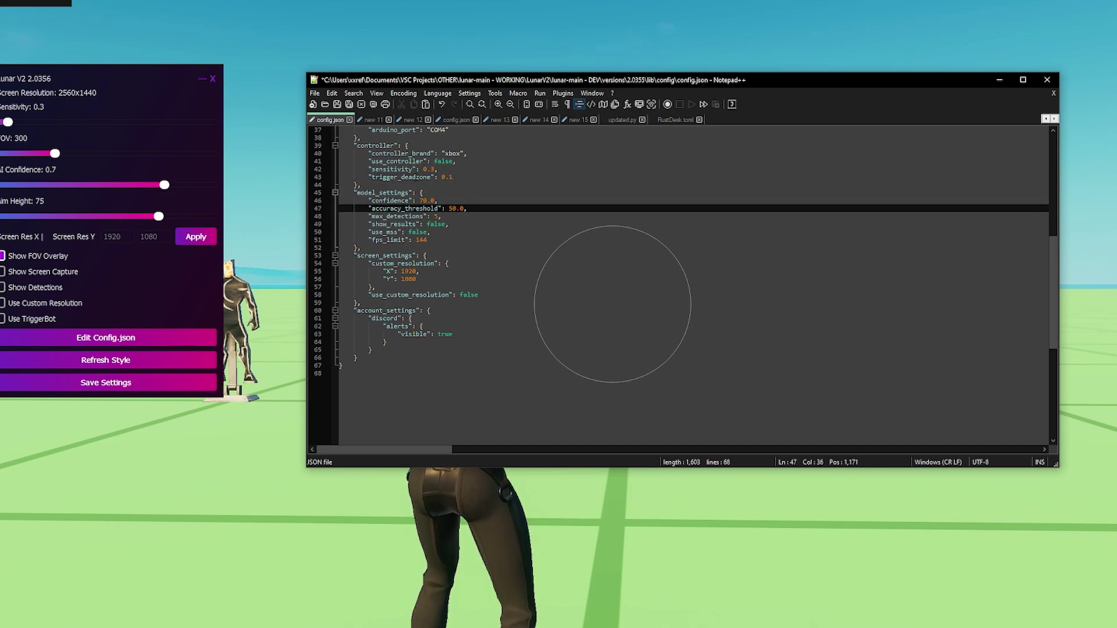
{"action": "left_click_drag", "start_coordinate": [91, 95], "coordinate": [115, 104]}
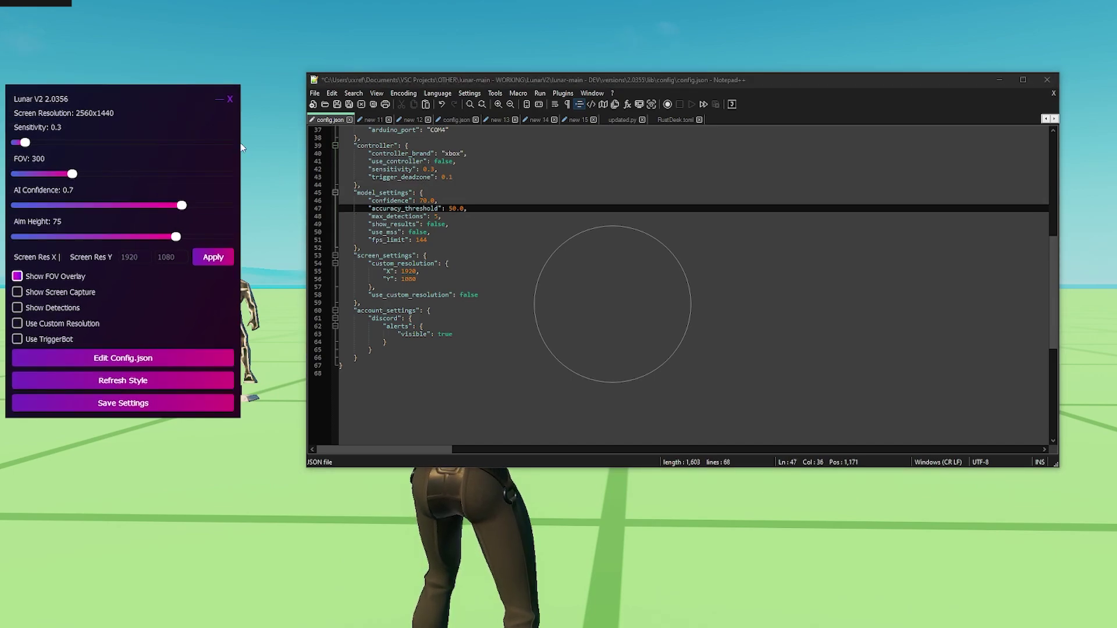
{"action": "key", "text": "alt+Tab"}
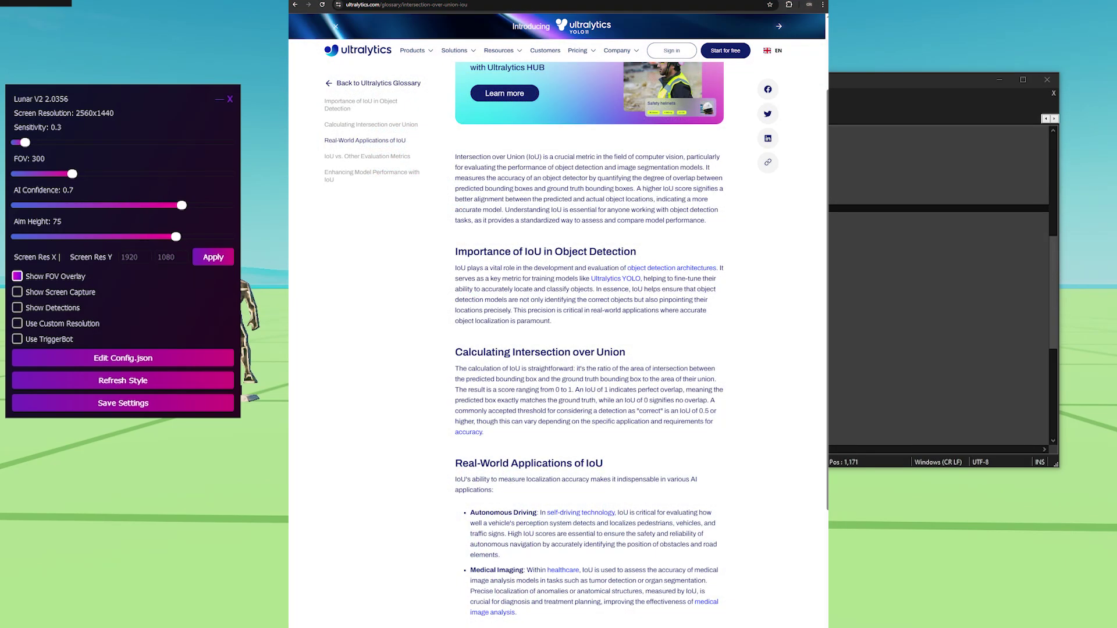
{"action": "left_click_drag", "start_coordinate": [407, 291], "coordinate": [558, 291]}
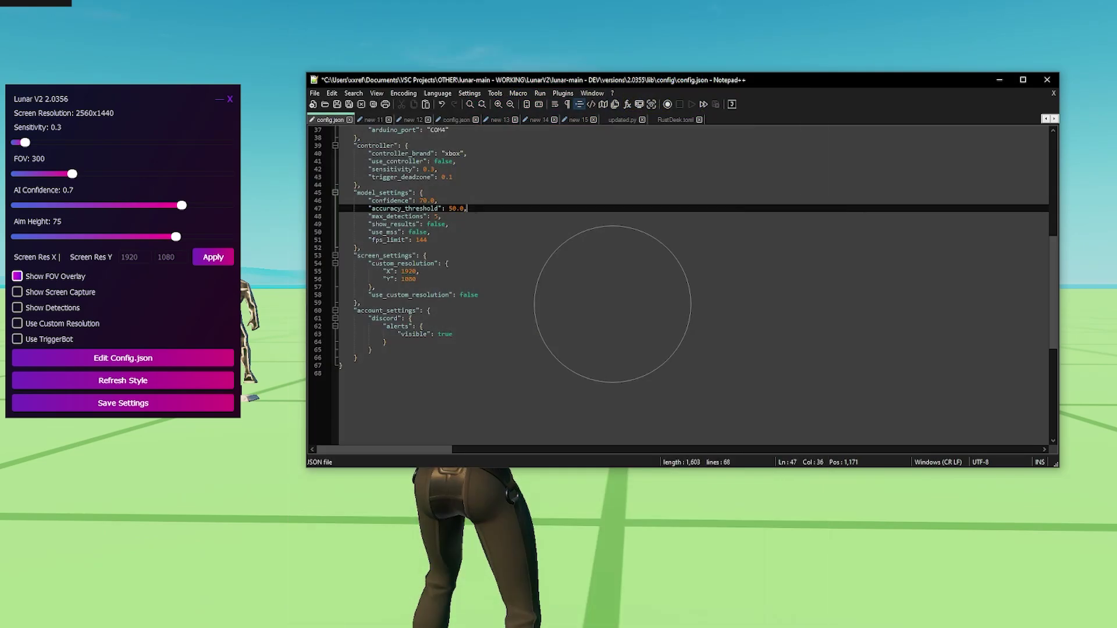
Return to config.json and examine the accuracy_threshold and max_detections entries in model_settings.
{"action": "left_click_drag", "start_coordinate": [468, 208], "coordinate": [364, 208]}
{"action": "left_click", "coordinate": [469, 208]}
{"action": "scroll", "coordinate": [692, 285], "scroll_direction": "down", "scroll_amount": 2}
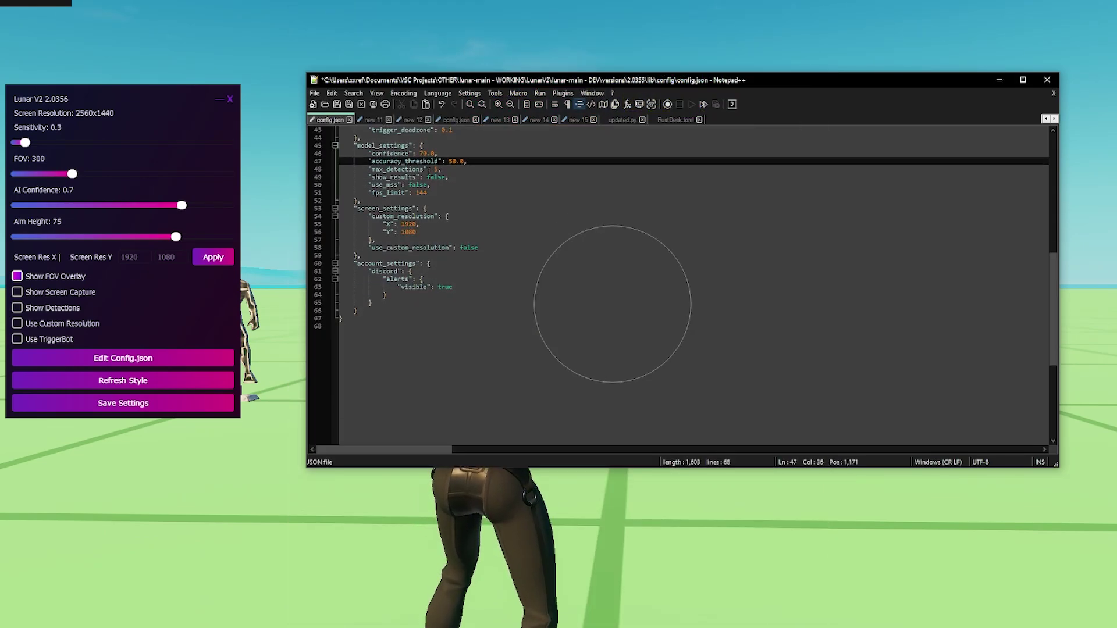
{"action": "left_click", "coordinate": [438, 170]}
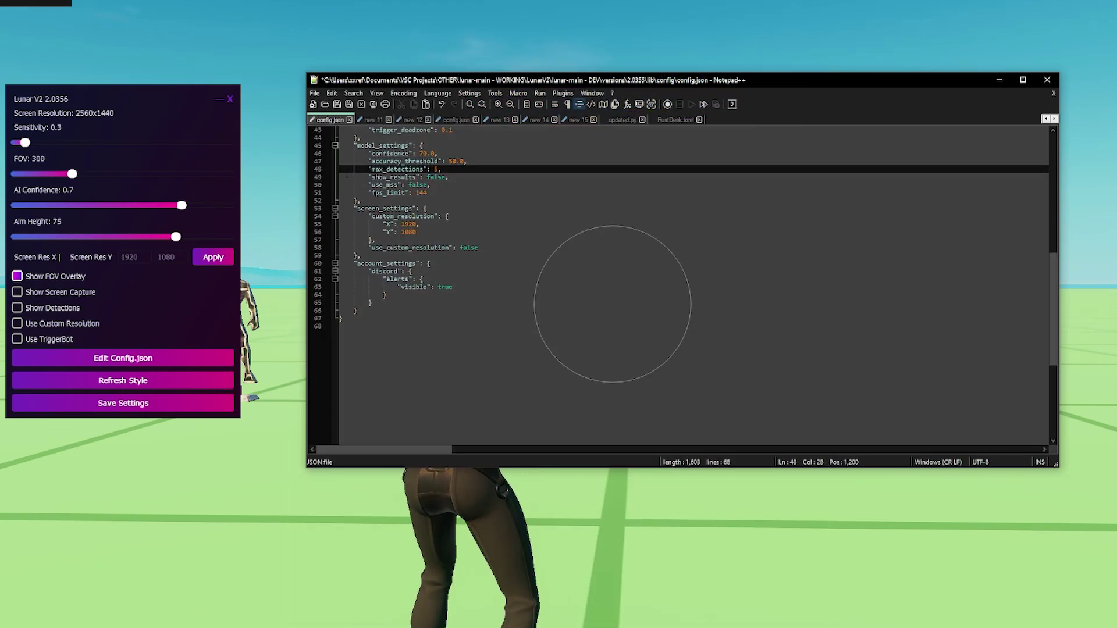
Rearrange the config.json editor and the Lunar overlay to expose the game's target dummy while discussing max_detections.
{"action": "left_click_drag", "start_coordinate": [467, 85], "coordinate": [632, 64]}
{"action": "left_click_drag", "start_coordinate": [115, 107], "coordinate": [104, 126]}
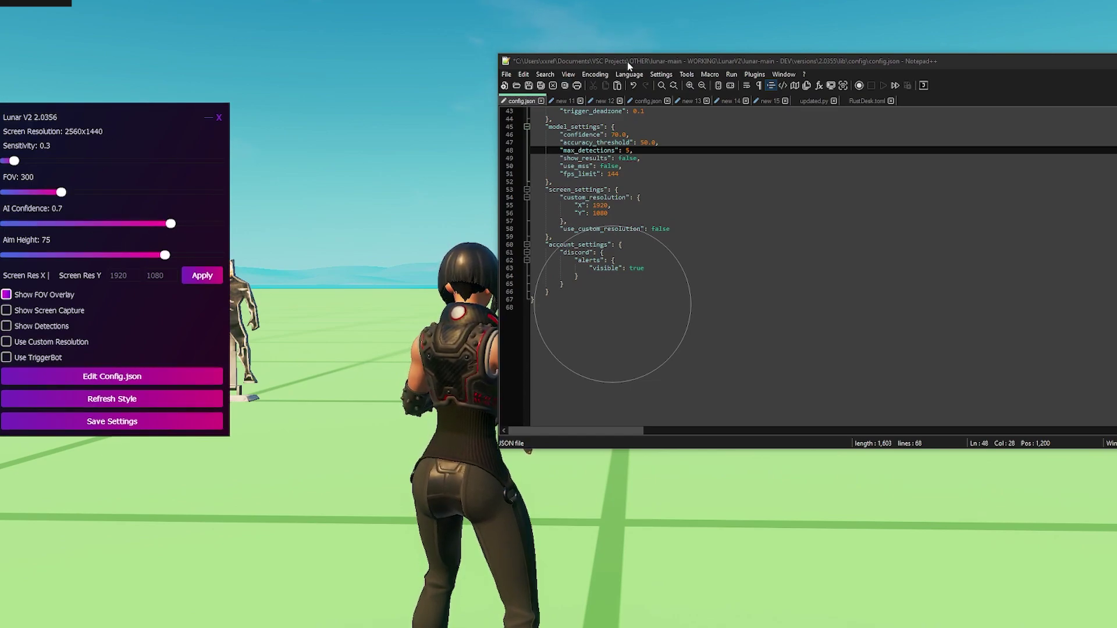
{"action": "left_click_drag", "start_coordinate": [630, 62], "coordinate": [810, 65]}
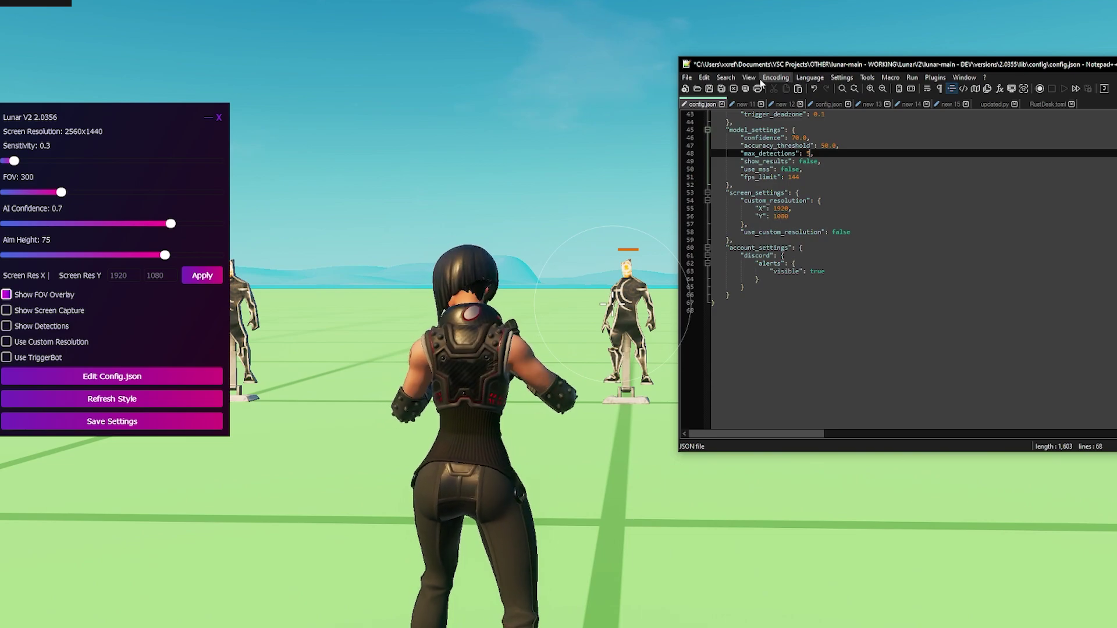
{"action": "left_click_drag", "start_coordinate": [764, 68], "coordinate": [666, 90]}
{"action": "scroll", "coordinate": [815, 262], "scroll_direction": "up", "scroll_amount": 2}
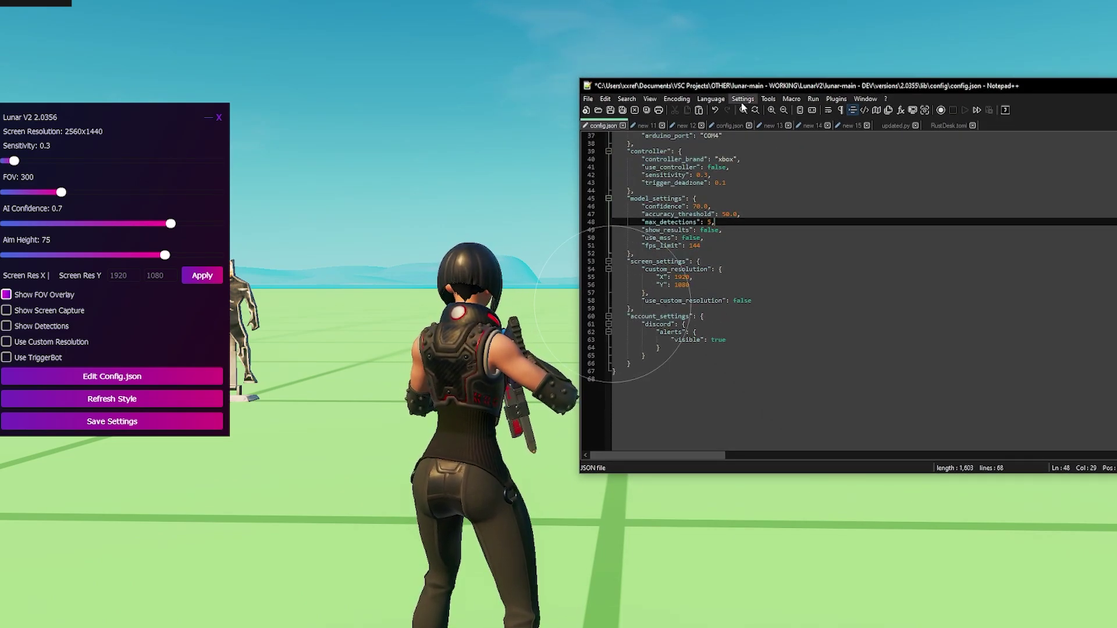
{"action": "left_click_drag", "start_coordinate": [733, 89], "coordinate": [762, 85]}
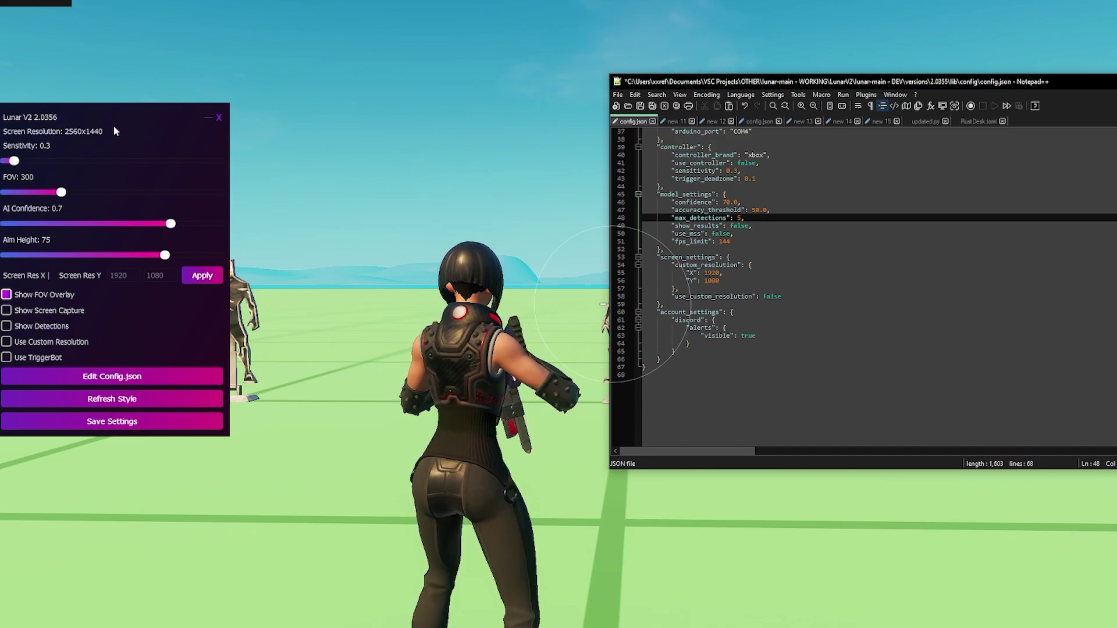
{"action": "left_click_drag", "start_coordinate": [113, 125], "coordinate": [152, 124]}
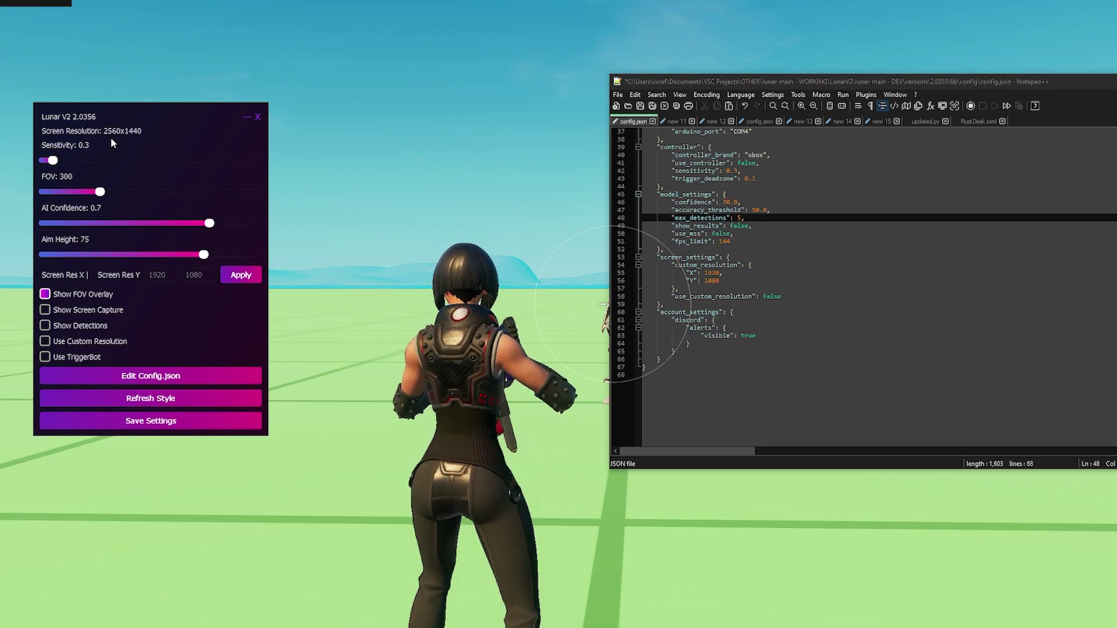
{"action": "left_click_drag", "start_coordinate": [113, 136], "coordinate": [64, 135]}
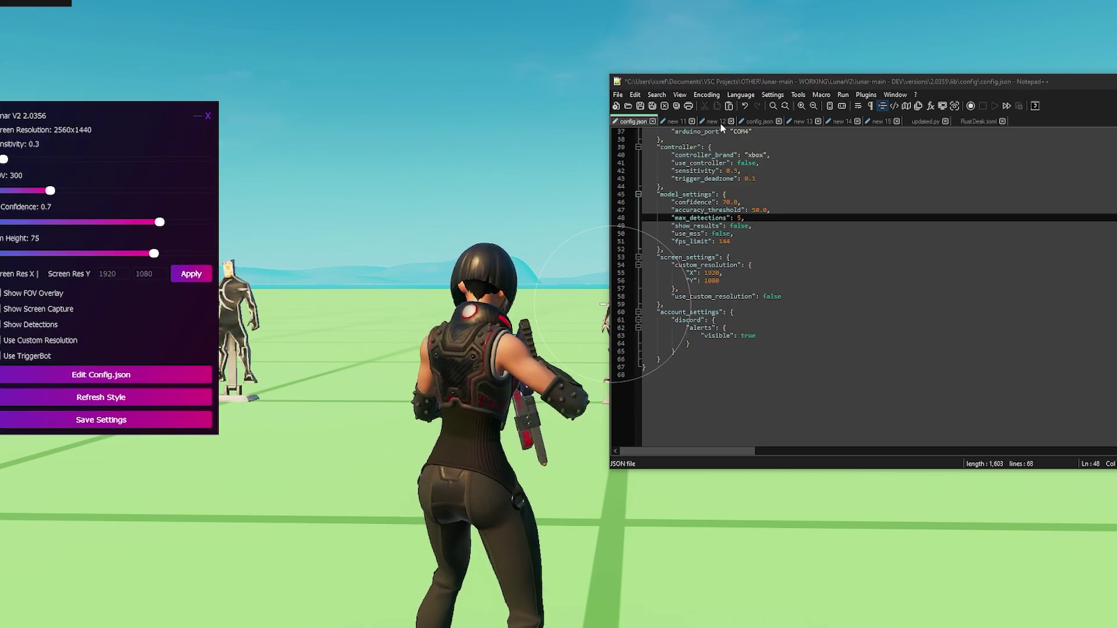
Examine the show_results and use_mss entries in config.json's model_settings section.
{"action": "left_click", "coordinate": [726, 85]}
{"action": "left_click_drag", "start_coordinate": [726, 84], "coordinate": [723, 86]}
{"action": "key", "text": "Down"}
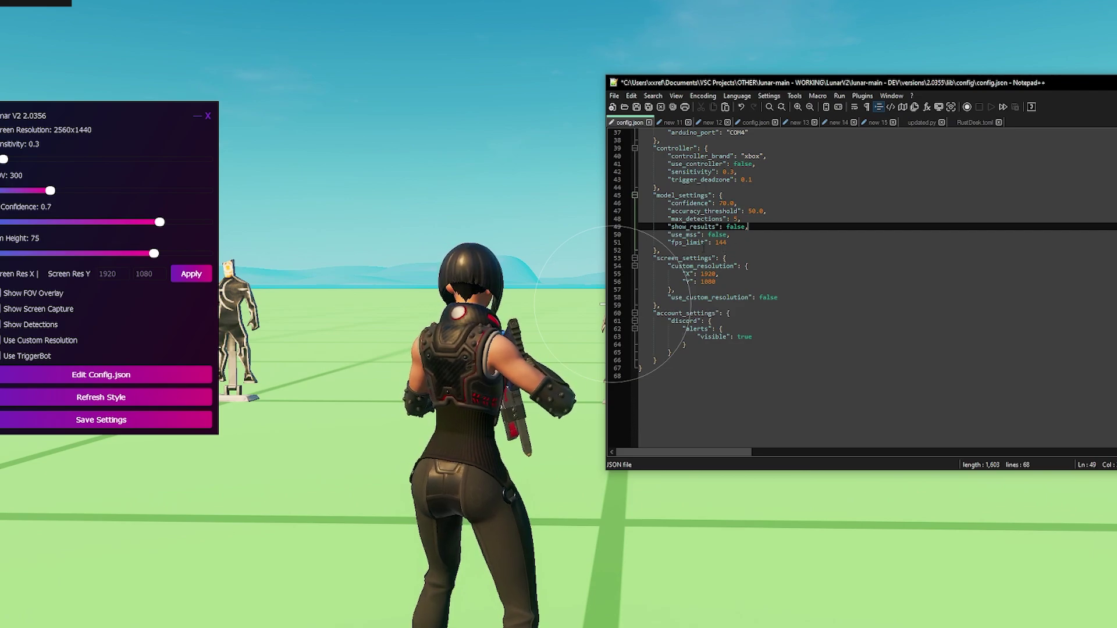
{"action": "key", "text": "Down"}
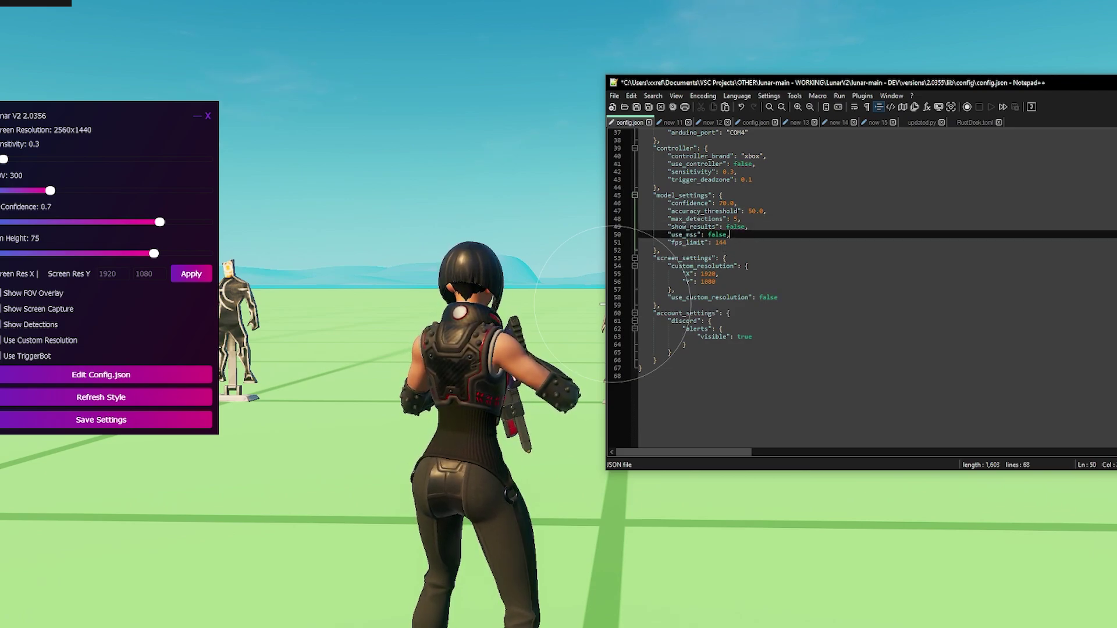
{"action": "left_click_drag", "start_coordinate": [694, 235], "coordinate": [654, 235]}
{"action": "left_click", "coordinate": [714, 235]}
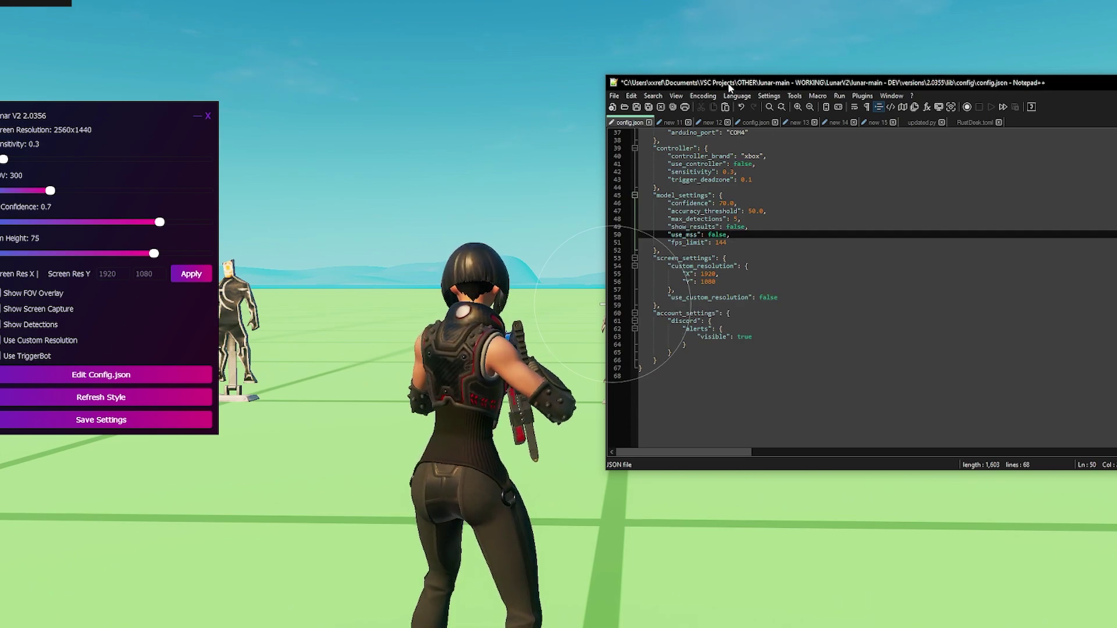
Bring the Lunar overlay fully into view, move config.json closer to it, and inspect the use_mss entry again.
{"action": "left_click_drag", "start_coordinate": [727, 83], "coordinate": [691, 92]}
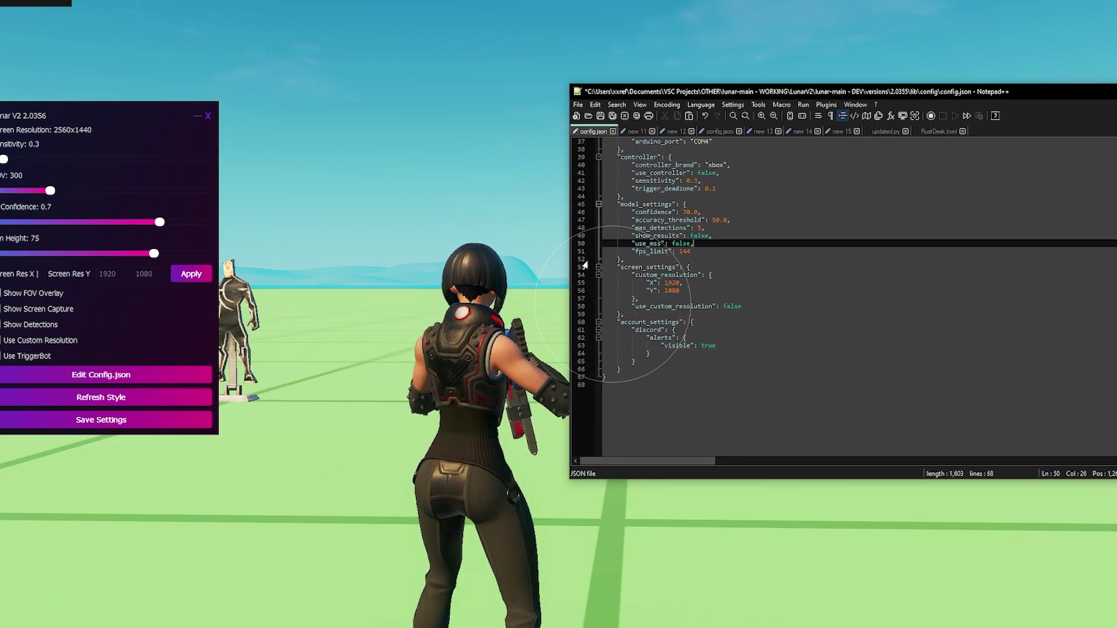
{"action": "left_click_drag", "start_coordinate": [65, 165], "coordinate": [110, 170]}
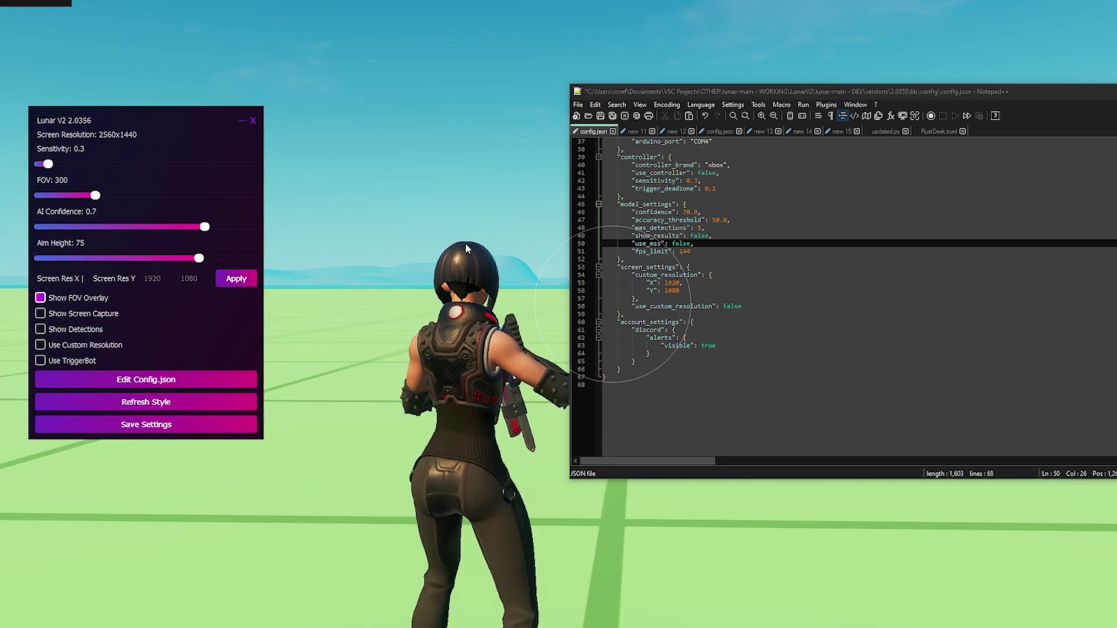
{"action": "left_click_drag", "start_coordinate": [671, 91], "coordinate": [510, 86]}
{"action": "left_click", "coordinate": [505, 235]}
{"action": "key", "text": "Right"}
{"action": "key", "text": "Right"}
{"action": "key", "text": "Right"}
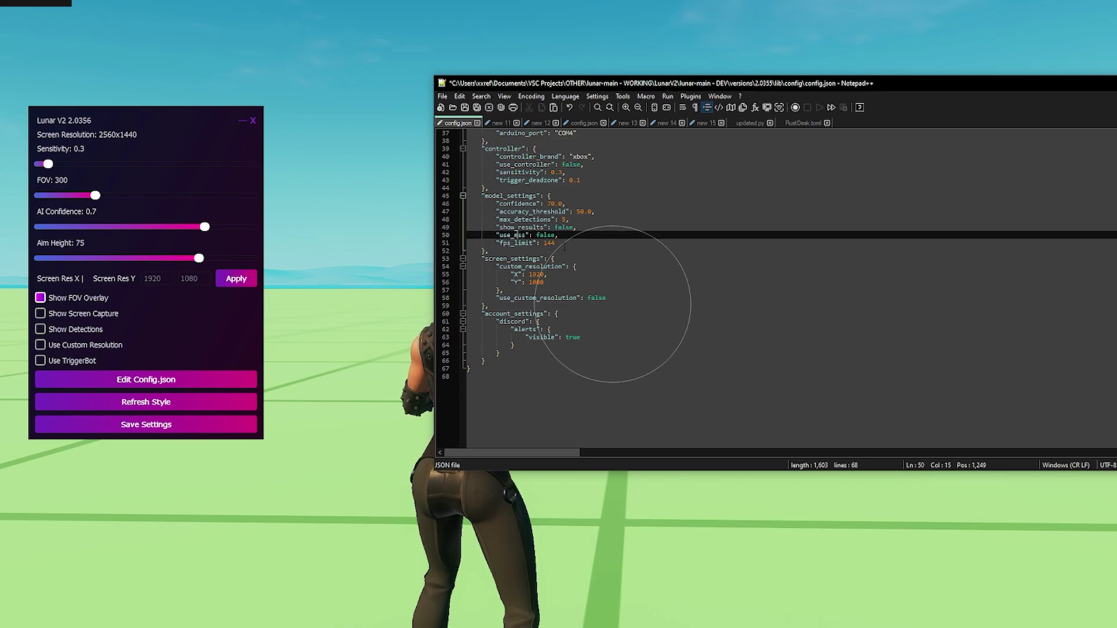
Examine the fps_limit entry at the end of model_settings.
{"action": "scroll", "coordinate": [505, 235], "scroll_direction": "down", "scroll_amount": 2}
{"action": "key", "text": "Down"}
{"action": "key", "text": "End"}
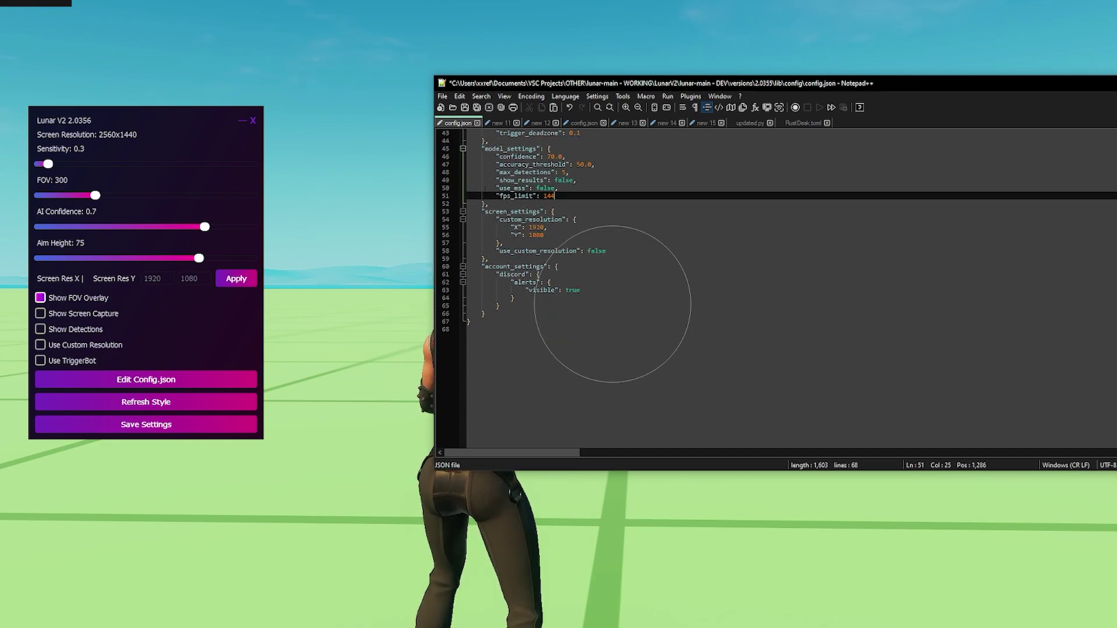
{"action": "left_click_drag", "start_coordinate": [484, 84], "coordinate": [428, 79]}
{"action": "scroll", "coordinate": [509, 254], "scroll_direction": "up", "scroll_amount": 1}
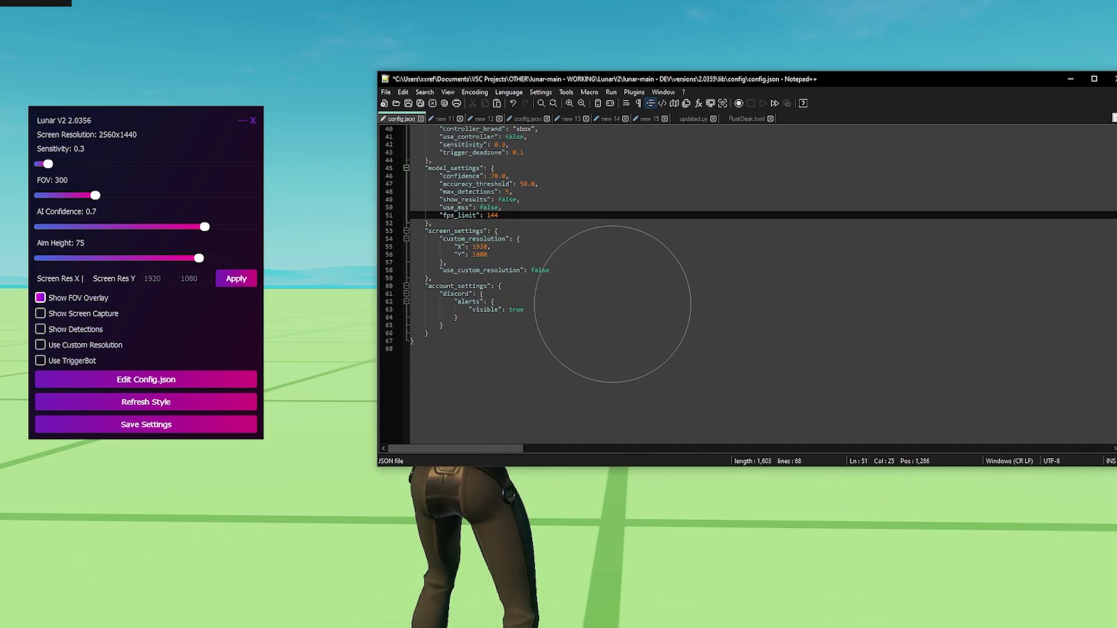
{"action": "scroll", "coordinate": [509, 254], "scroll_direction": "down", "scroll_amount": 1}
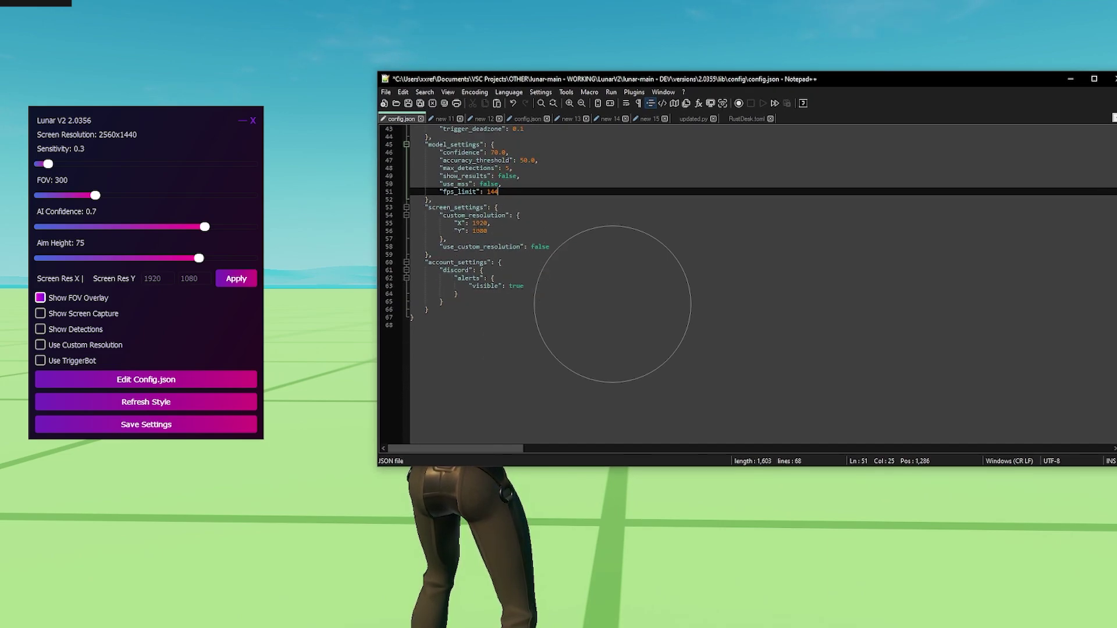
Examine the use_custom_resolution and custom_resolution entries in the screen_settings section.
{"action": "left_click_drag", "start_coordinate": [448, 240], "coordinate": [440, 215]}
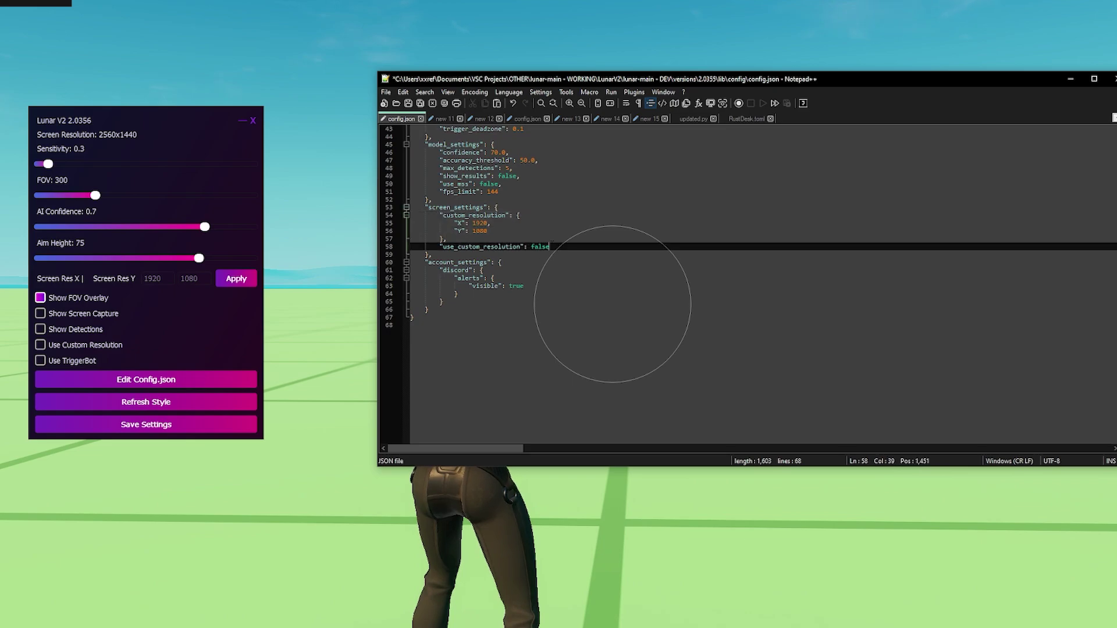
{"action": "left_click", "coordinate": [468, 215]}
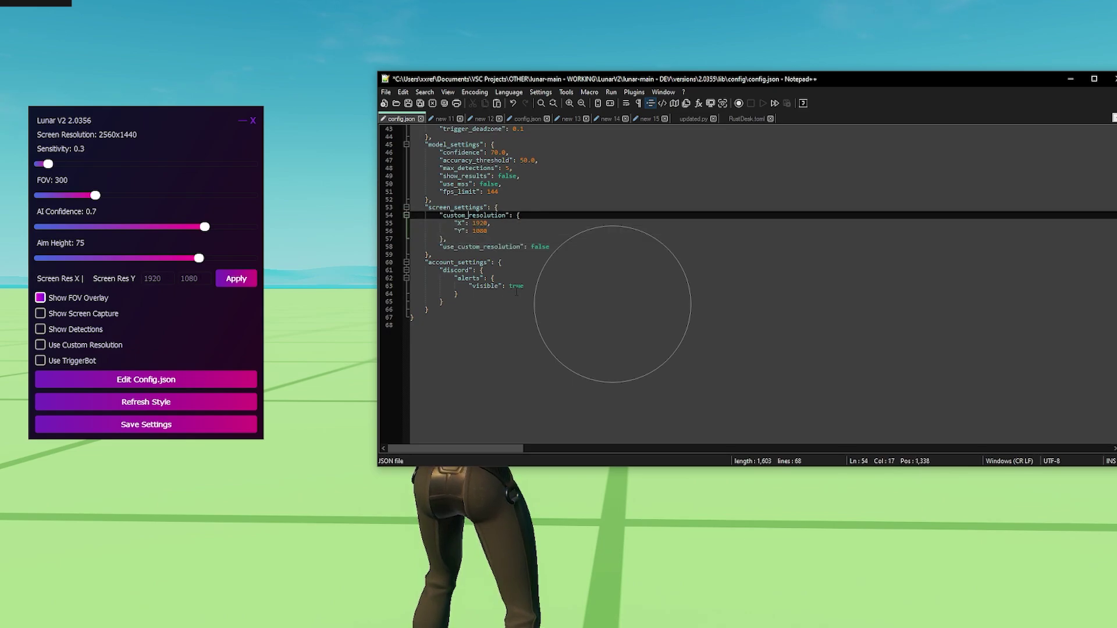
{"action": "scroll", "coordinate": [516, 292], "scroll_direction": "down", "scroll_amount": 1}
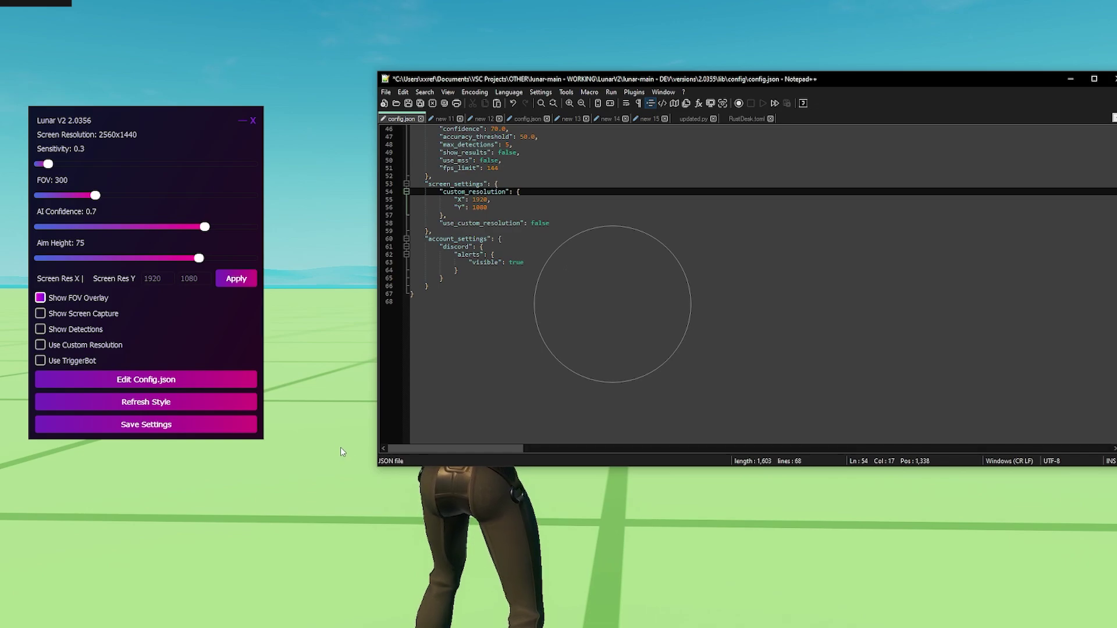
Switch to Discord and view the Lunar V2 launch messages in the V2 server's alerts channel.
{"action": "key", "text": "super"}
{"action": "key", "text": "super"}
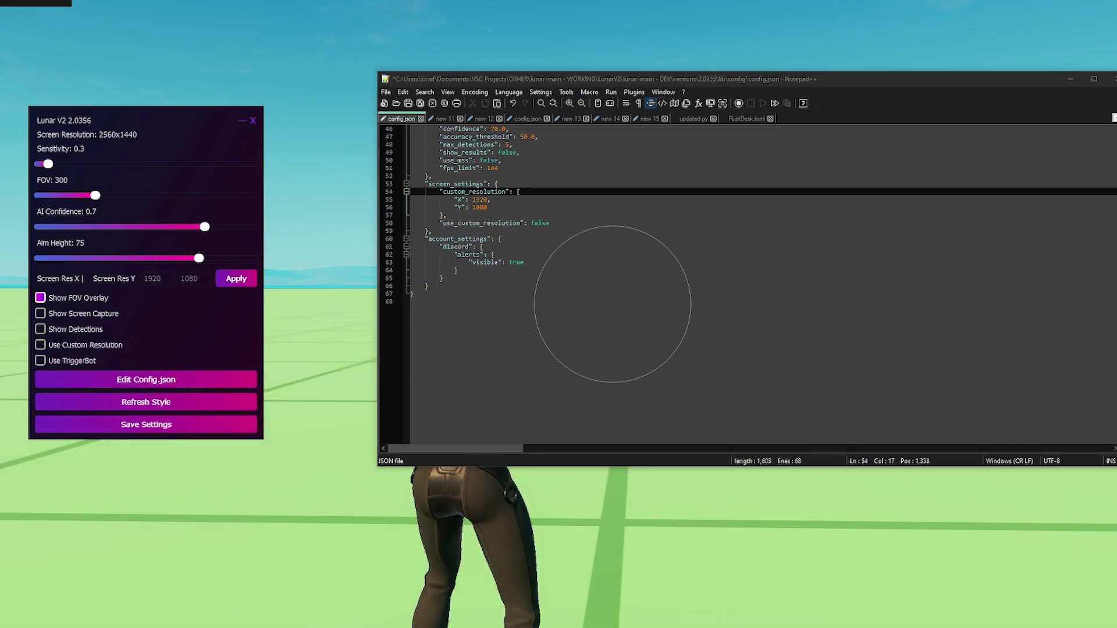
{"action": "left_click_drag", "start_coordinate": [581, 627], "coordinate": [978, 57]}
{"action": "scroll", "coordinate": [680, 291], "scroll_direction": "up", "scroll_amount": 5}
{"action": "left_click_drag", "start_coordinate": [652, 57], "coordinate": [711, 75]}
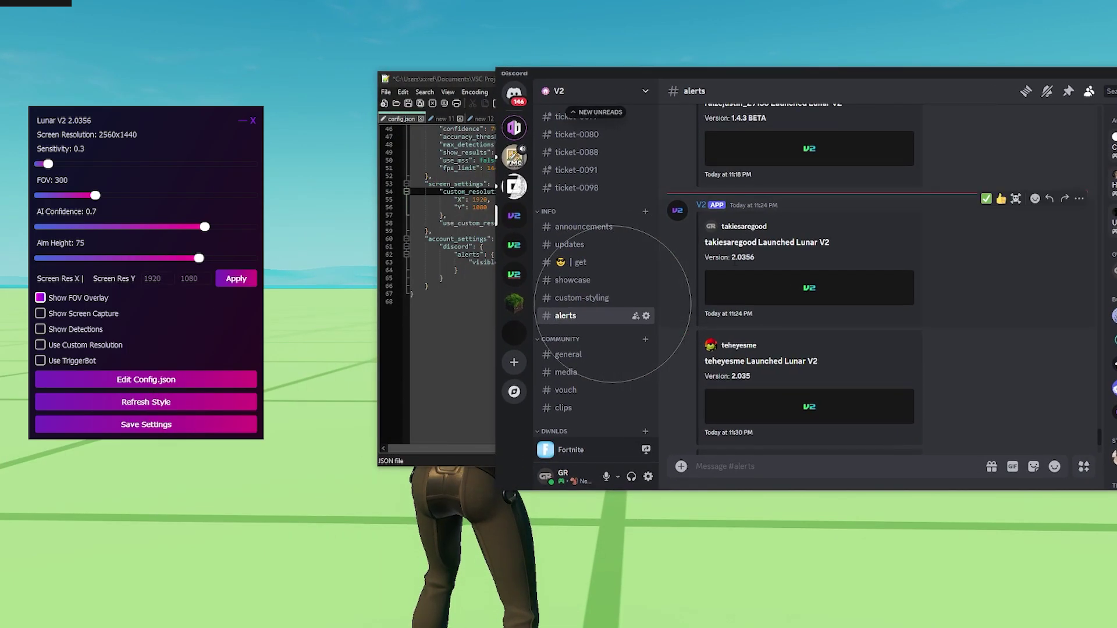
Return to config.json and examine the Discord alerts visible entry in account_settings.
{"action": "key", "text": "alt+Tab"}
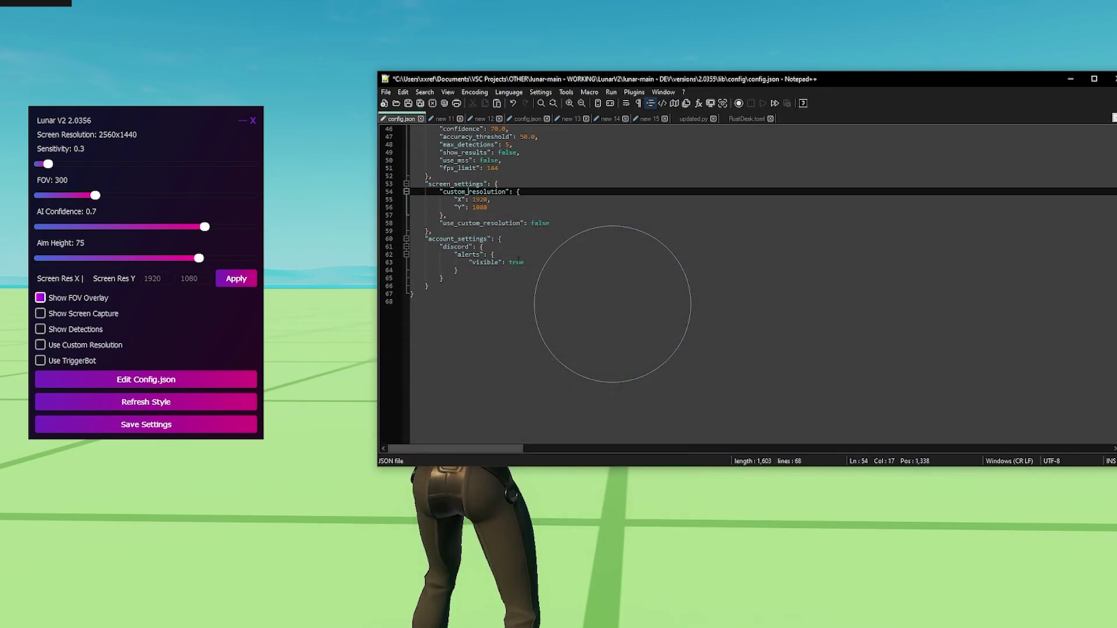
{"action": "left_click", "coordinate": [509, 255]}
{"action": "left_click", "coordinate": [515, 264]}
{"action": "left_click", "coordinate": [492, 317]}
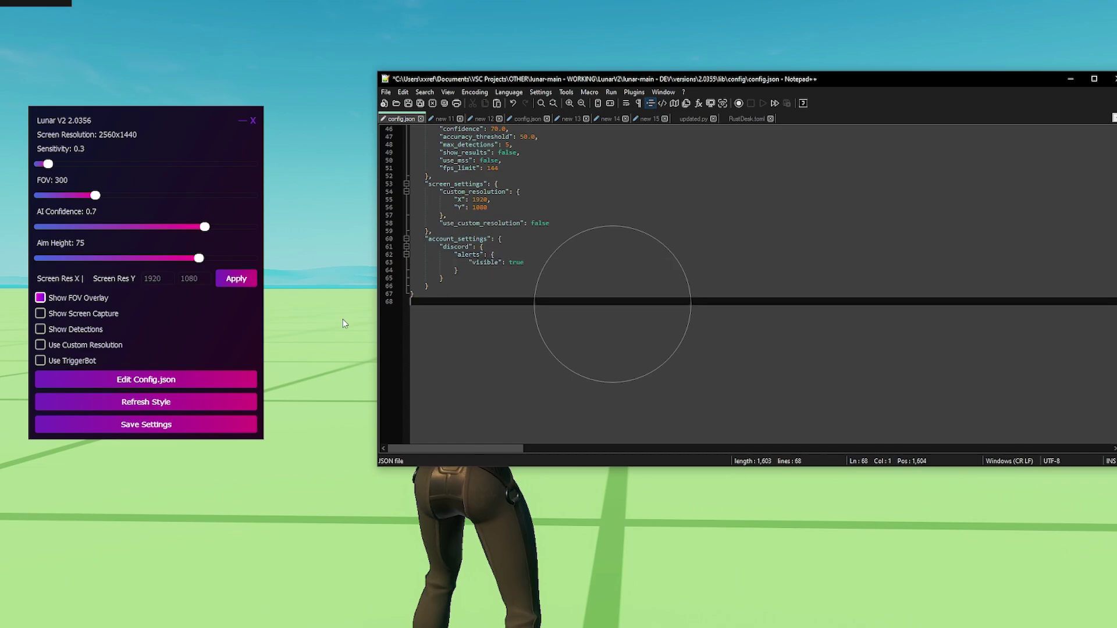
Look back over config.json's earlier sections, close its editor window, and reposition the Lunar overlay over the game.
{"action": "left_click_drag", "start_coordinate": [130, 134], "coordinate": [179, 148]}
{"action": "left_click", "coordinate": [595, 217]}
{"action": "scroll", "coordinate": [595, 217], "scroll_direction": "up", "scroll_amount": 11}
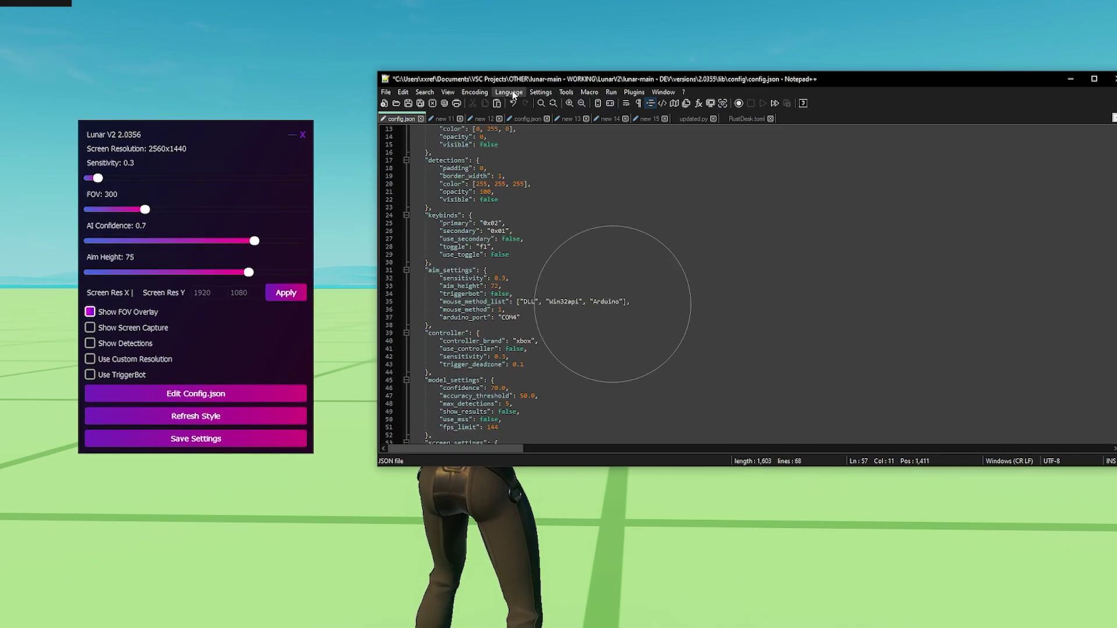
{"action": "left_click", "coordinate": [1112, 78]}
{"action": "left_click_drag", "start_coordinate": [173, 261], "coordinate": [223, 258]}
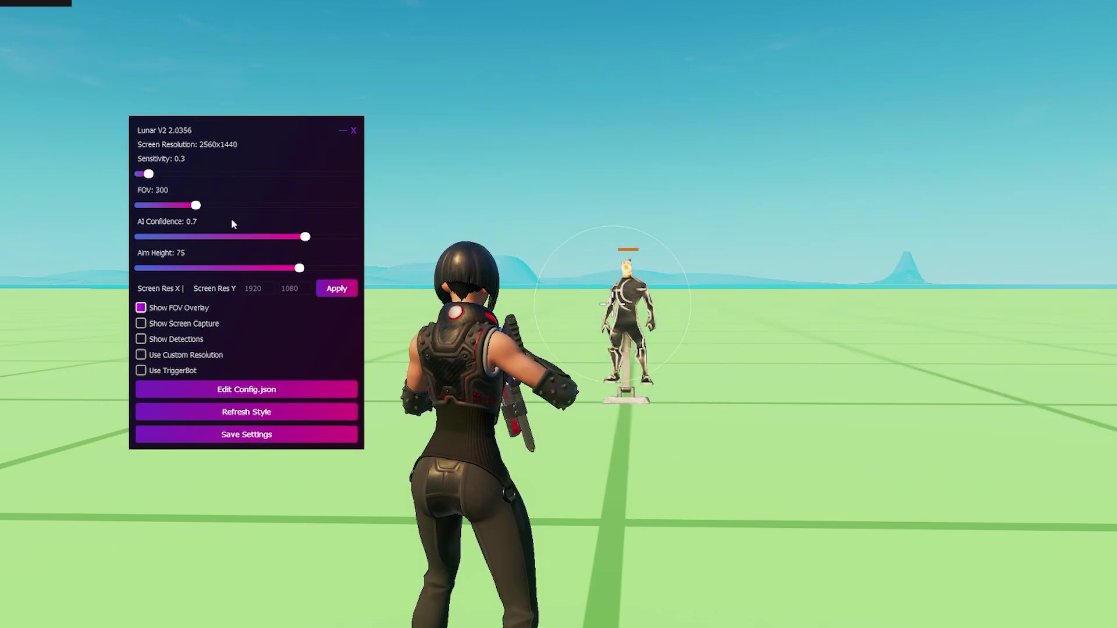
Bring up the Lunar V2 command prompt window and place the overlay alongside it.
{"action": "key", "text": "super"}
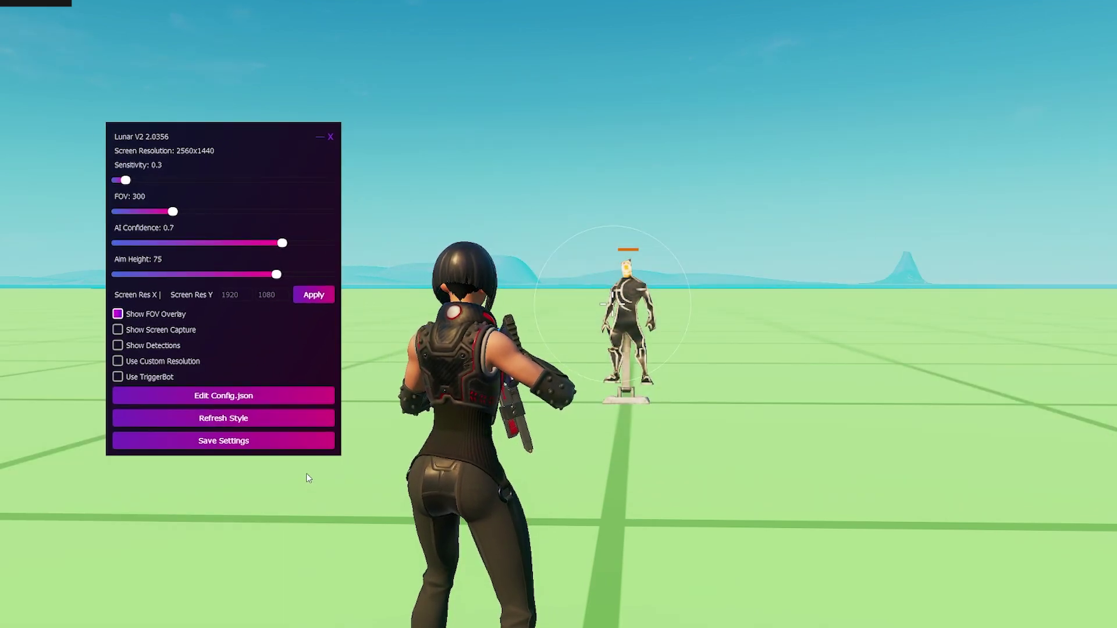
{"action": "key", "text": "super"}
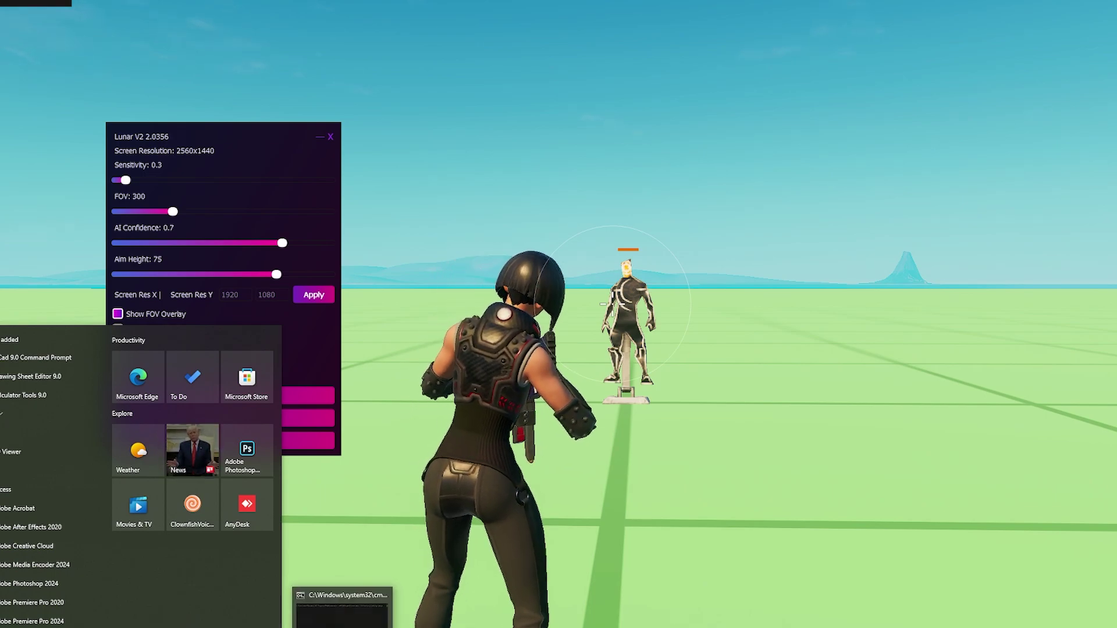
{"action": "left_click", "coordinate": [300, 222]}
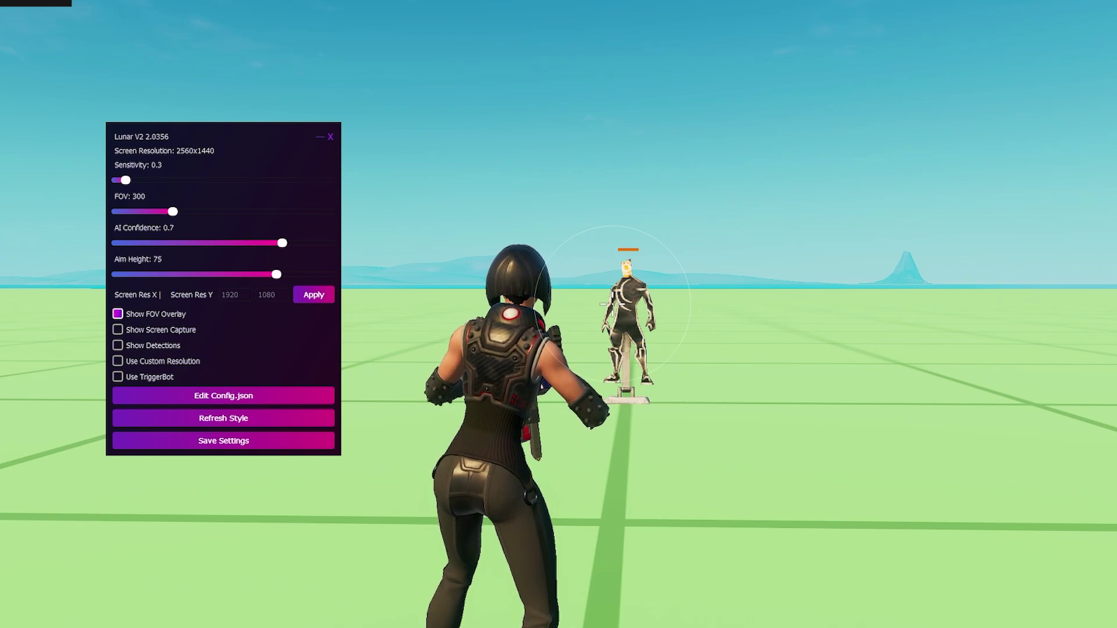
{"action": "left_click_drag", "start_coordinate": [0, 467], "coordinate": [578, 141]}
{"action": "left_click_drag", "start_coordinate": [247, 143], "coordinate": [269, 145]}
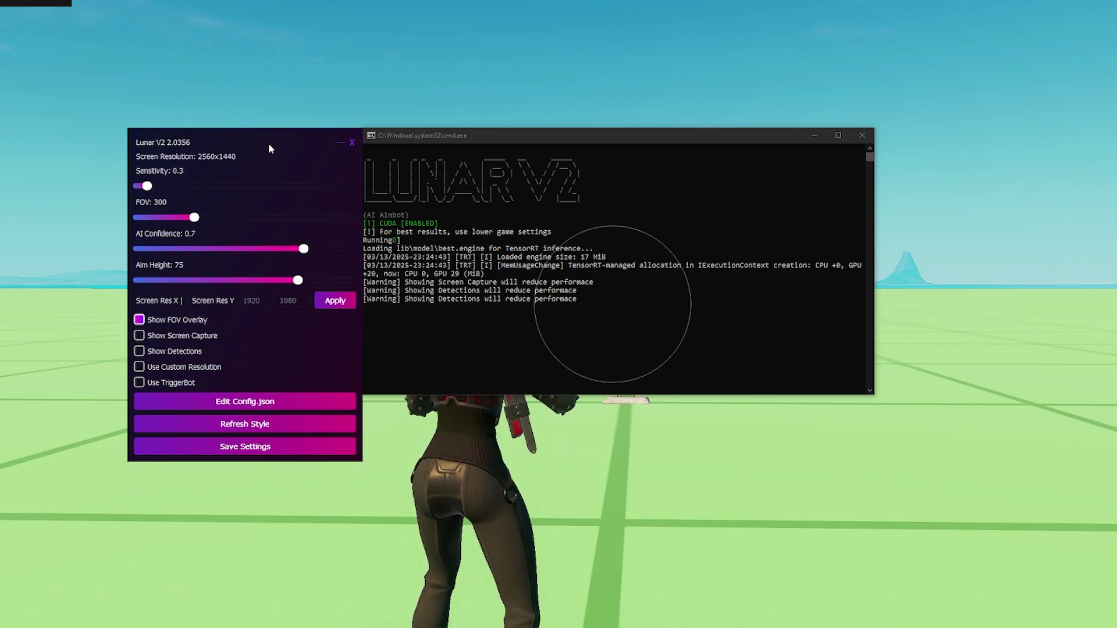